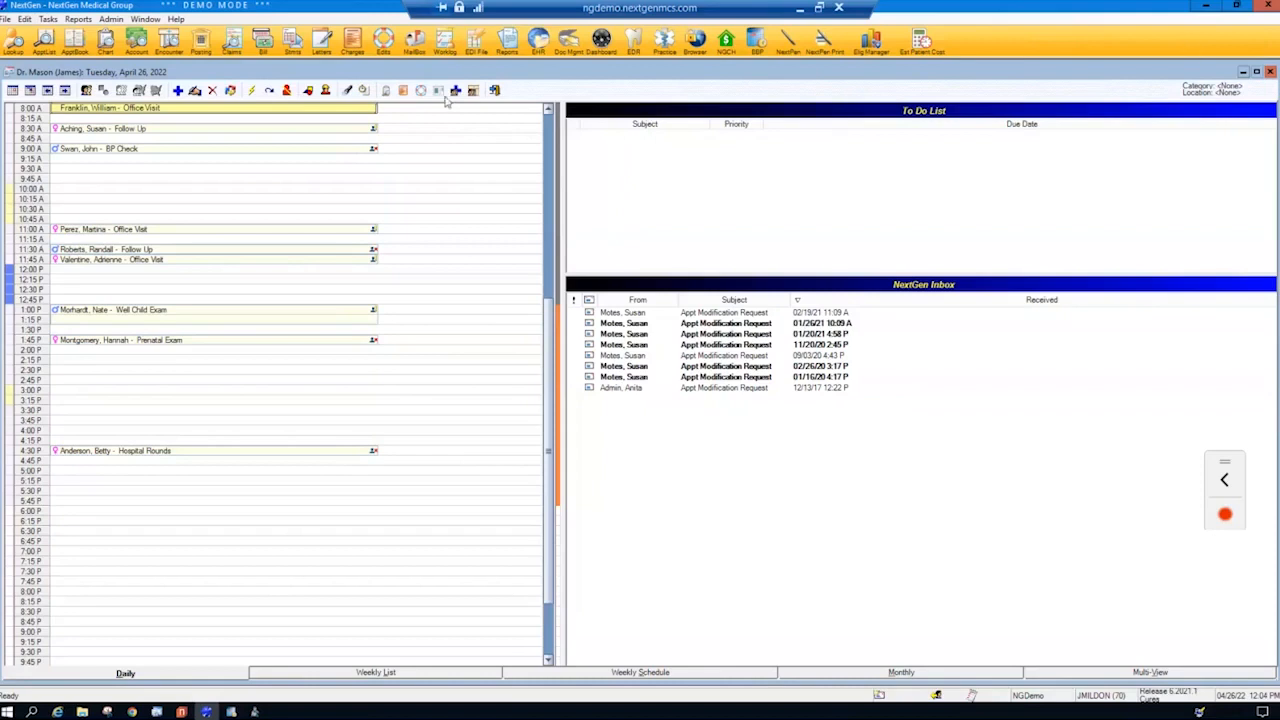
- Open the chart of the patient with the 11:00 AM office visit, review the sliding fee alerts and dismiss them
click(156, 231)
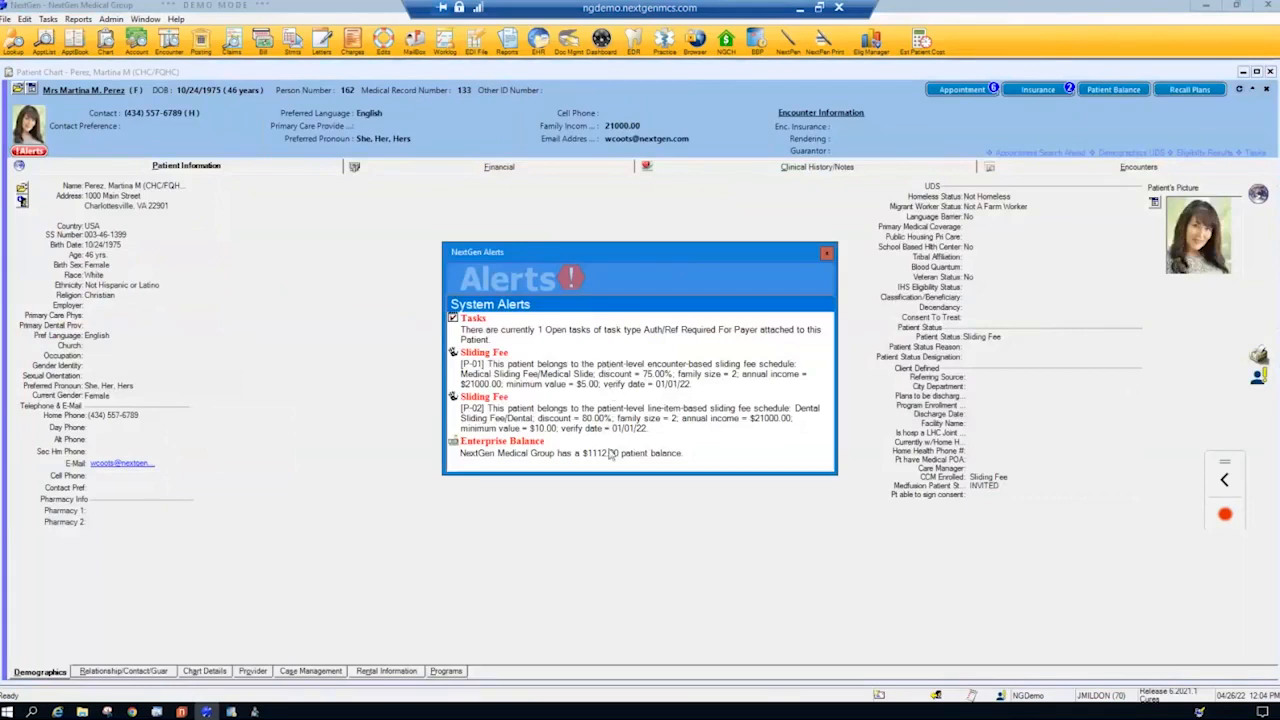
click(1197, 711)
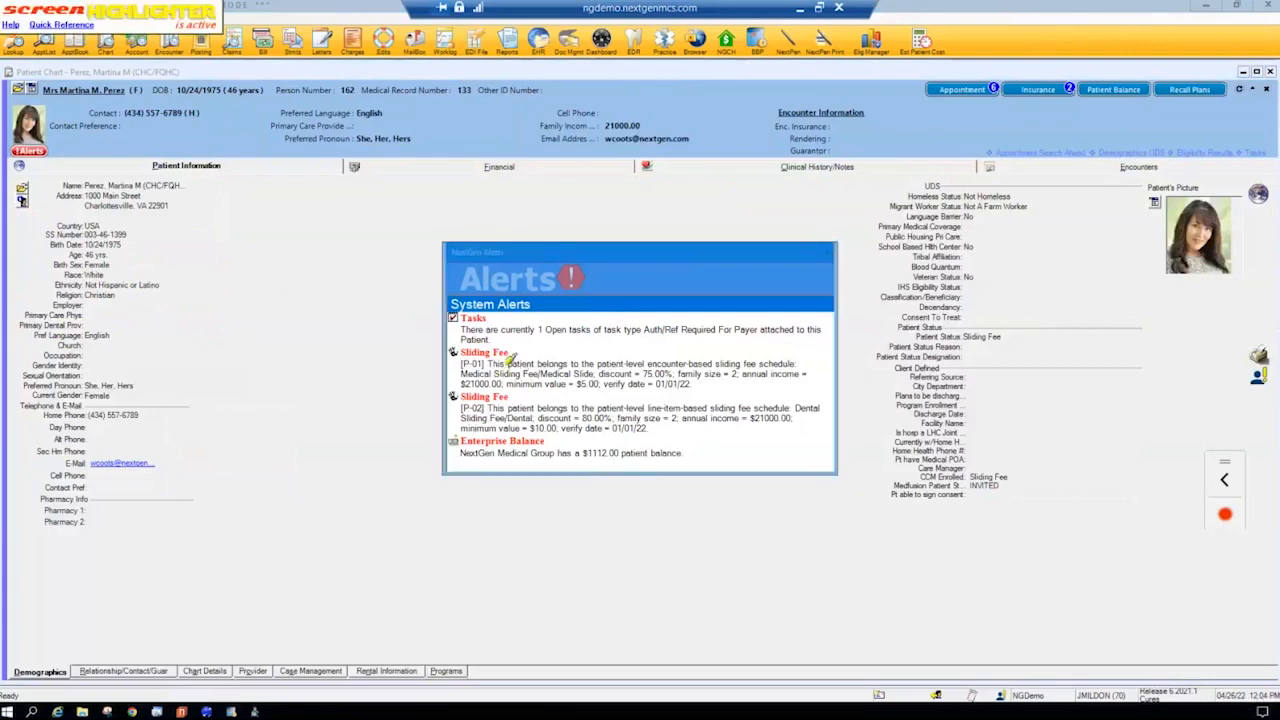
drag(462, 353, 531, 353)
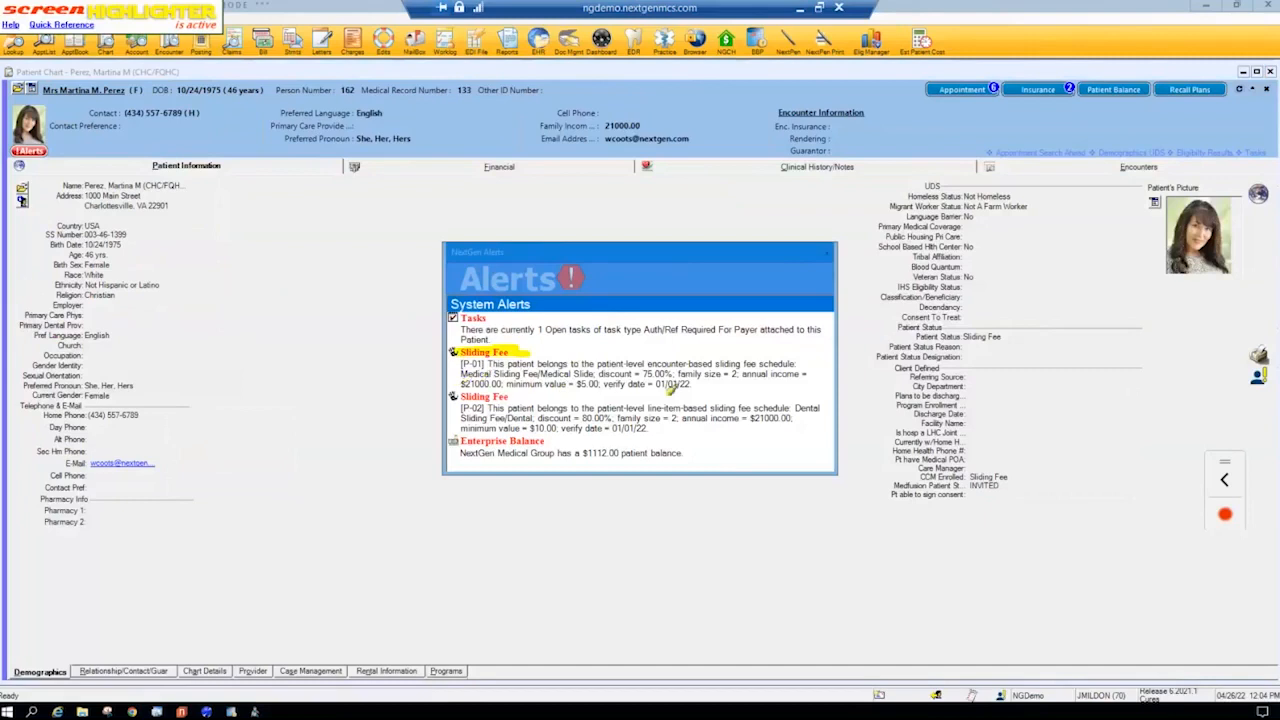
drag(666, 357, 770, 374)
drag(465, 384, 610, 388)
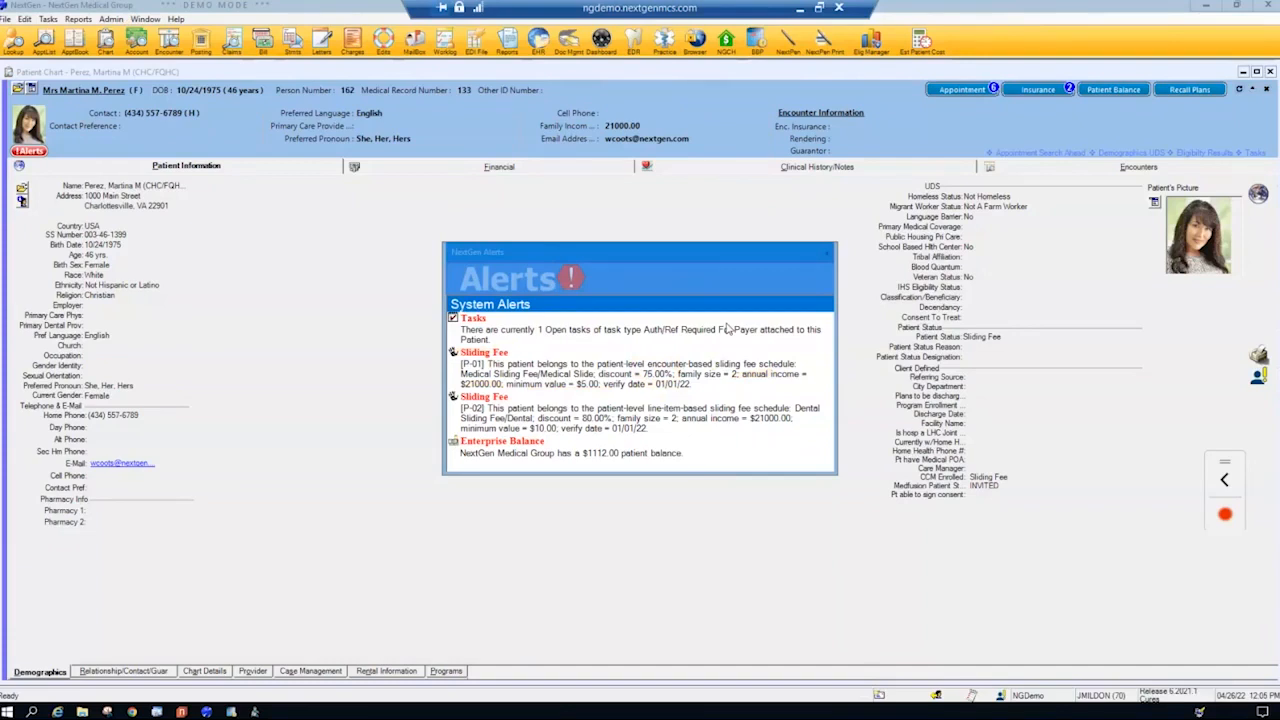
click(827, 256)
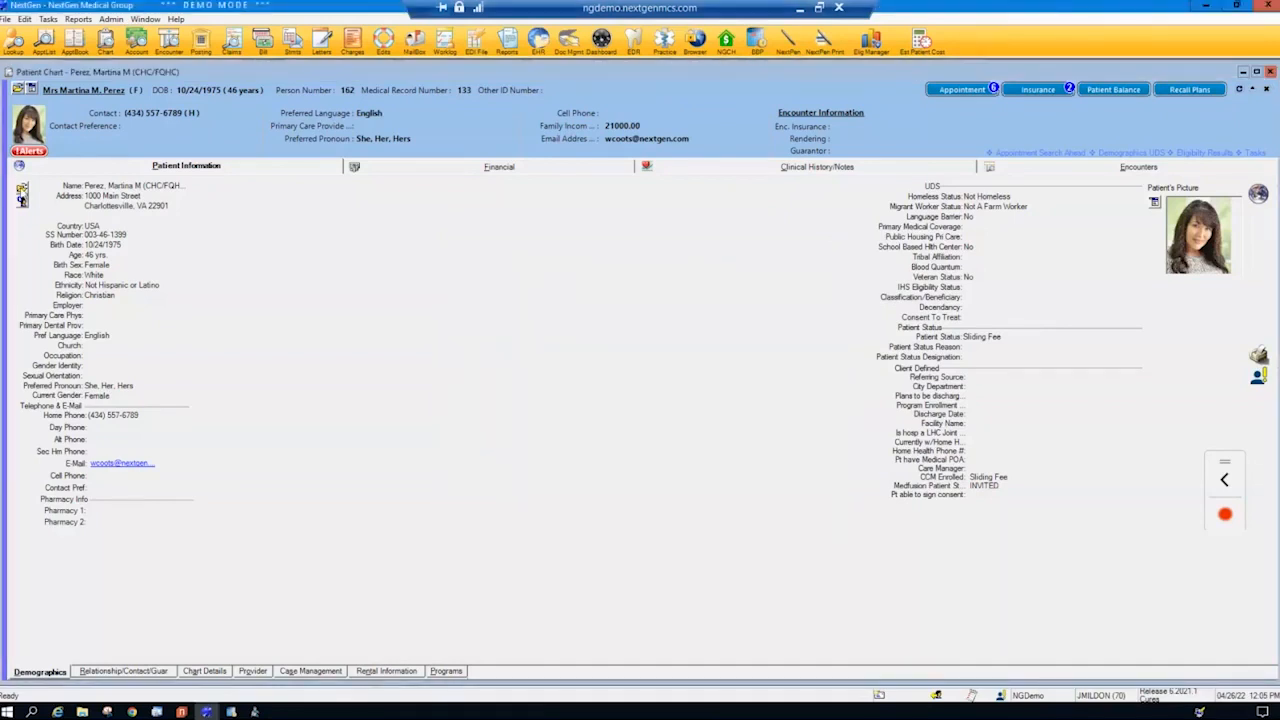
- Open the UDS section of the patient's information and inspect the Medical Sliding Fee verification and its available schedules without changing it
click(22, 195)
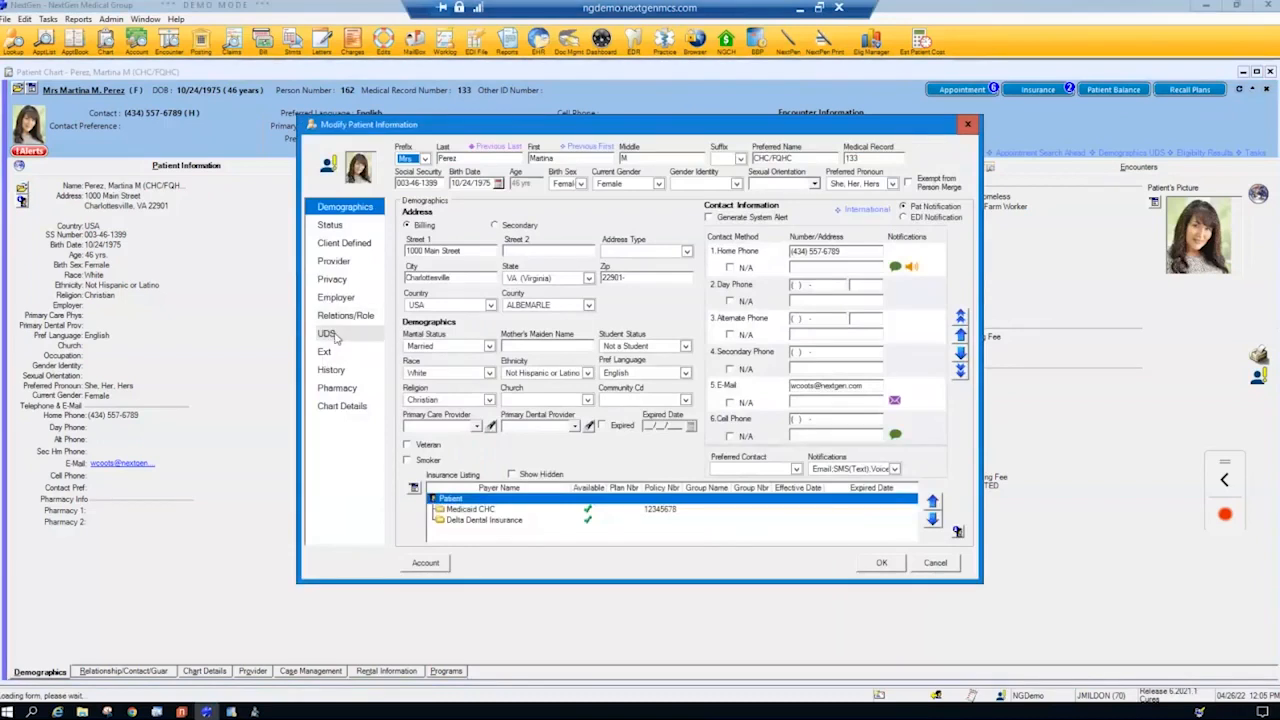
click(330, 334)
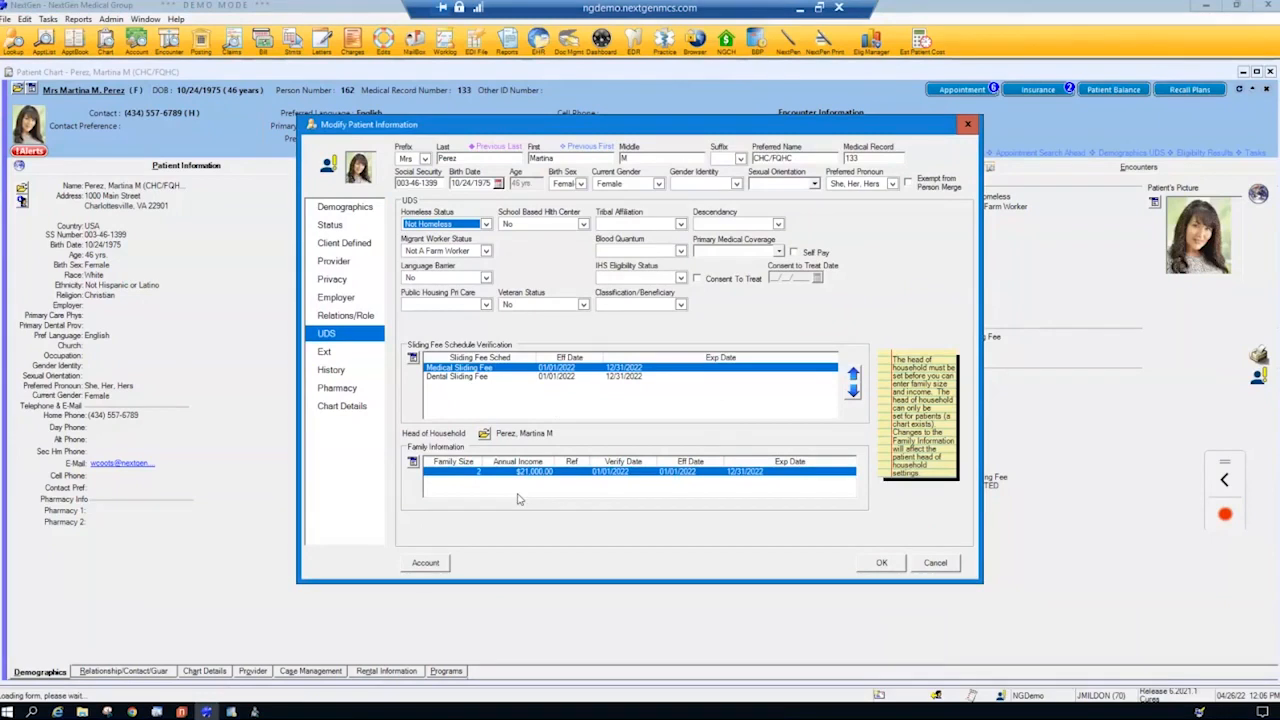
click(478, 377)
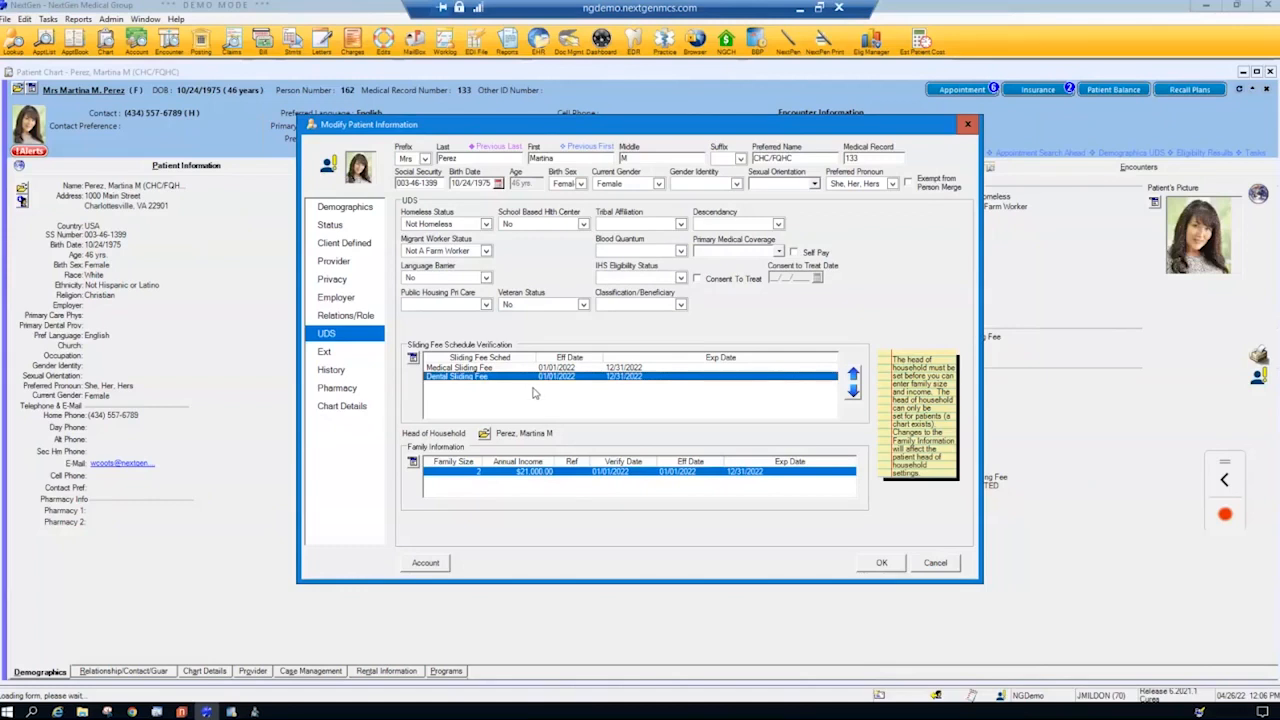
click(463, 368)
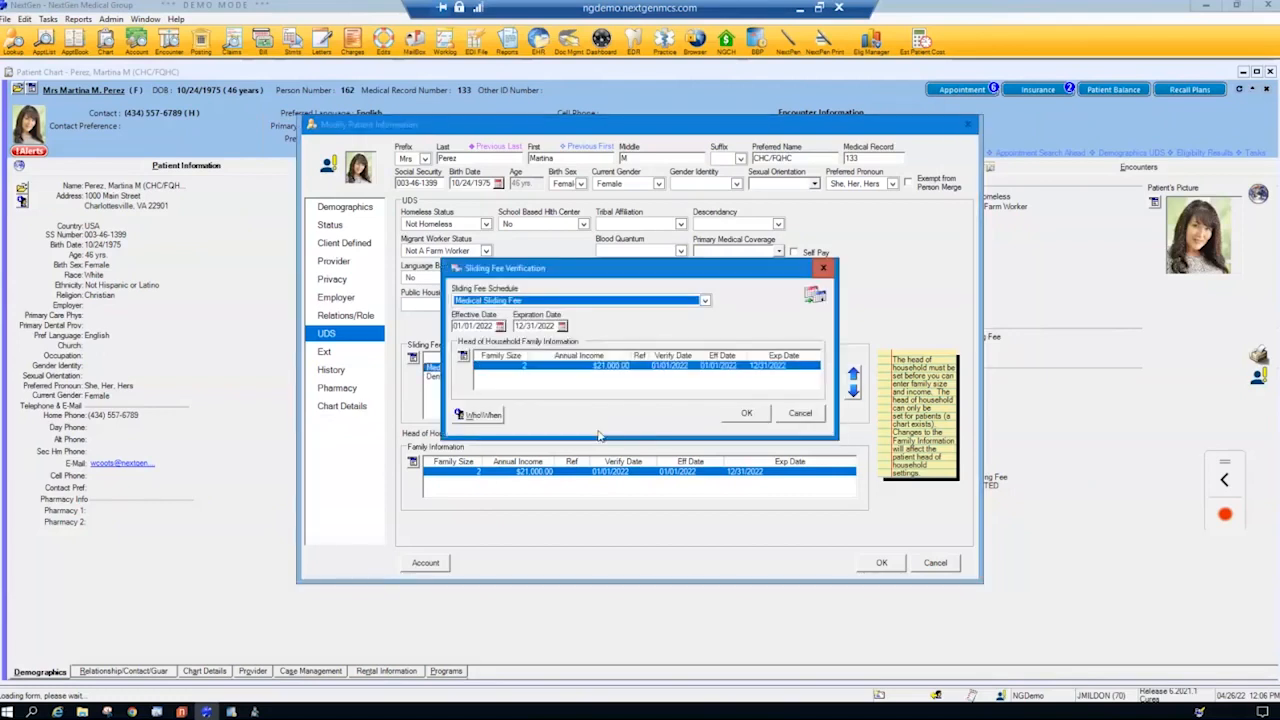
click(705, 301)
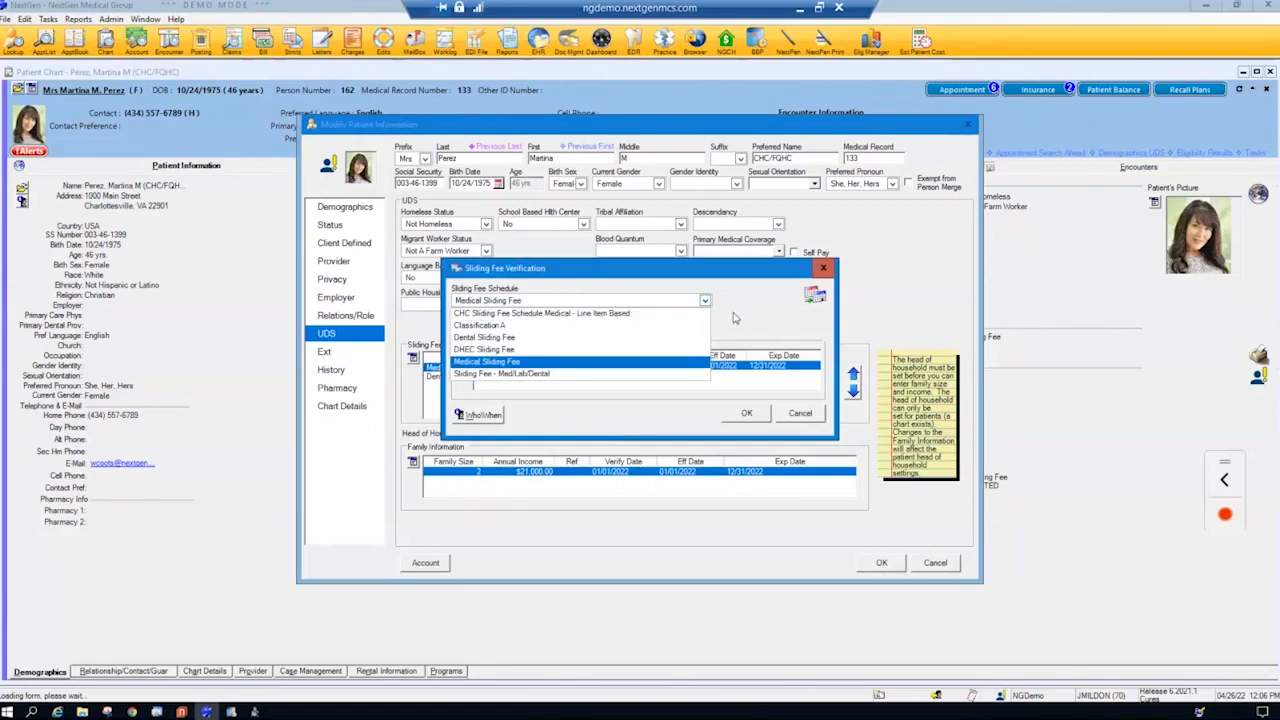
click(801, 290)
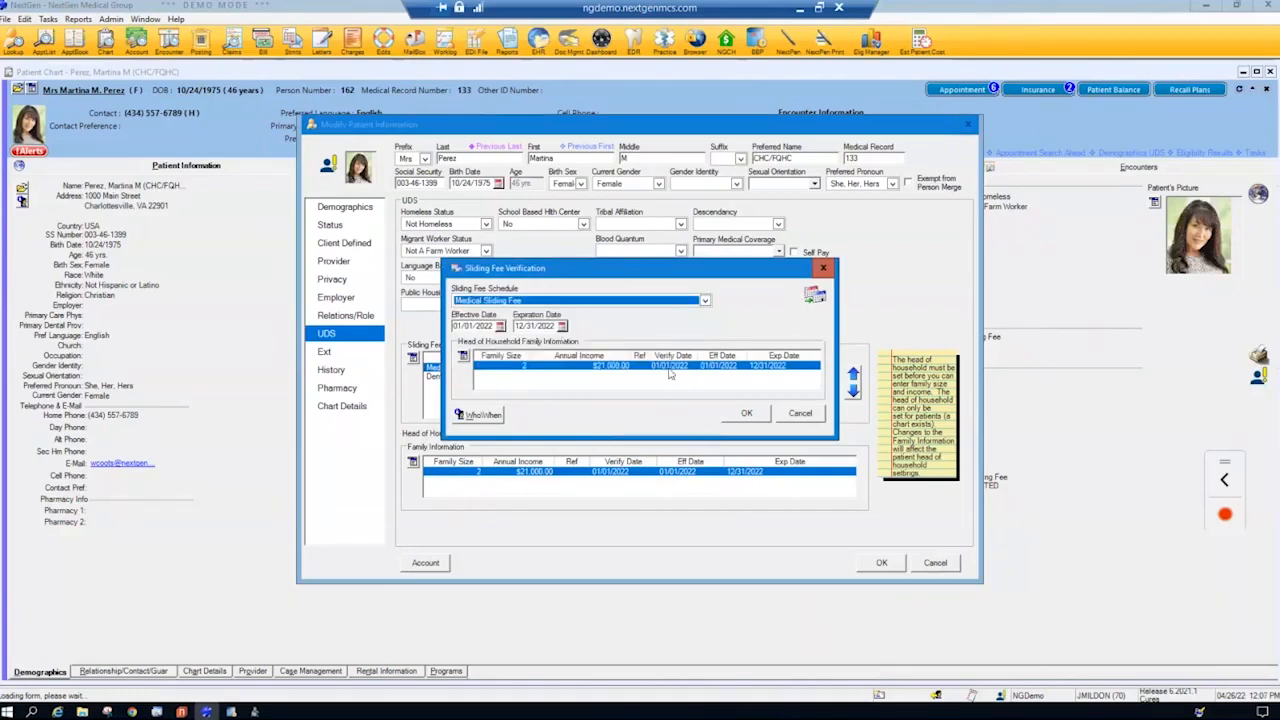
click(795, 418)
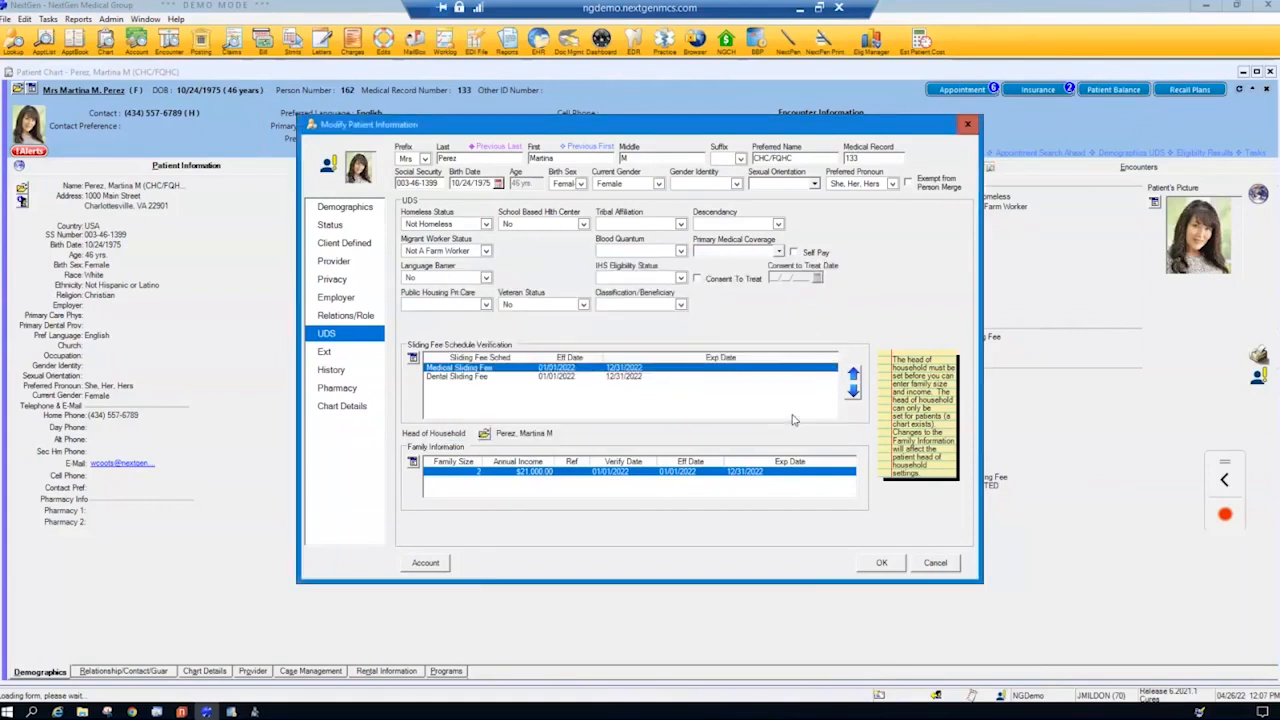
- Inspect the head of household's family size and income record, and leave the patient information without saving
double_click(540, 473)
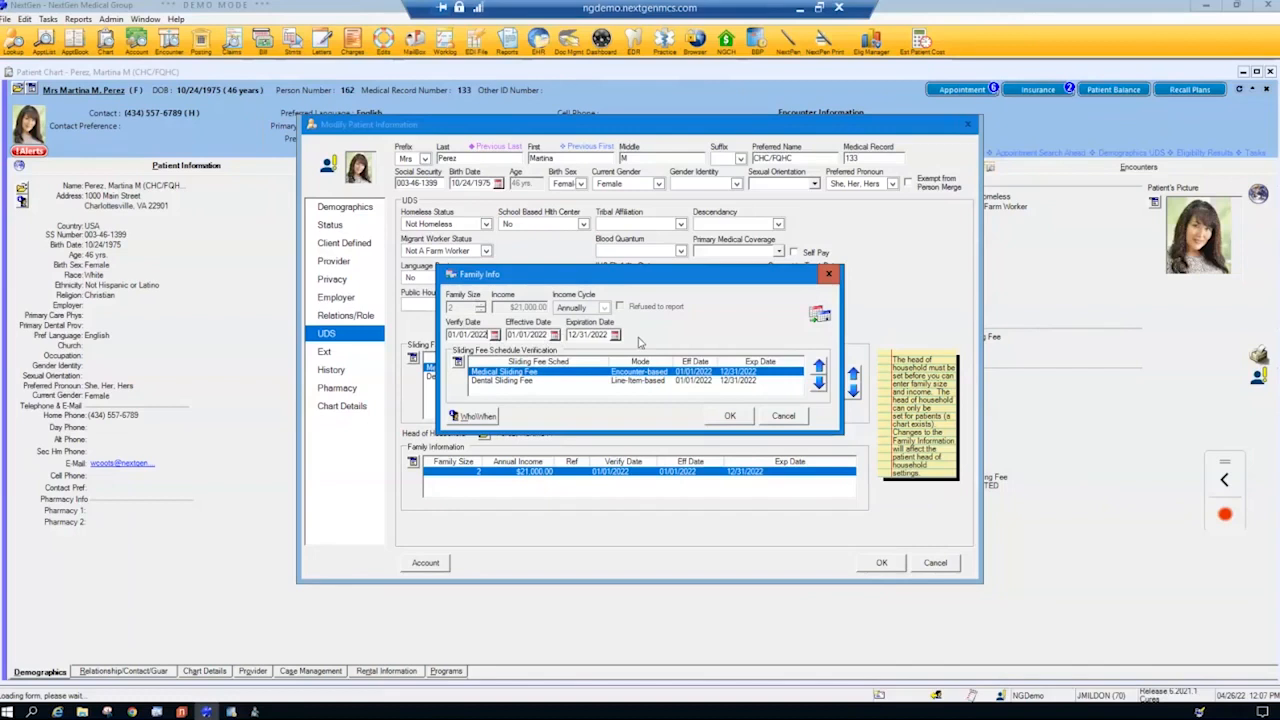
click(781, 418)
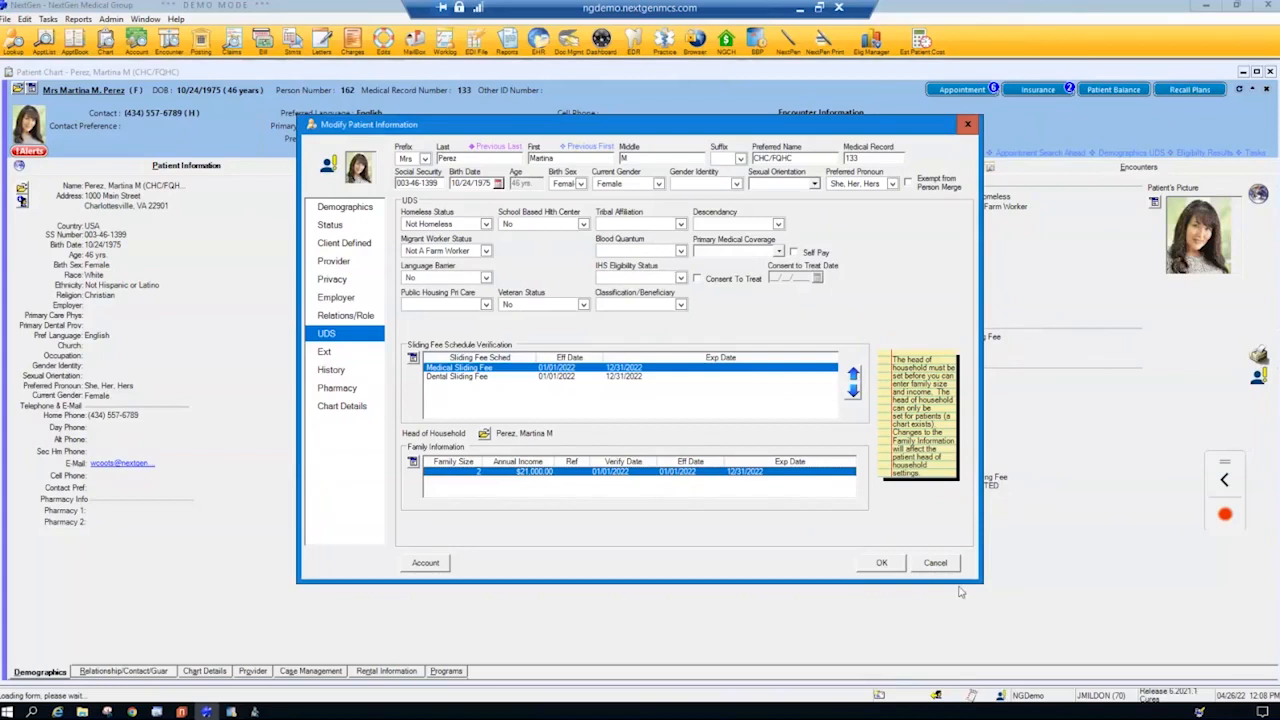
click(1200, 714)
mouse_move(336, 317)
mouse_down()
mouse_move(345, 362)
mouse_move(305, 340)
mouse_move(346, 352)
mouse_up()
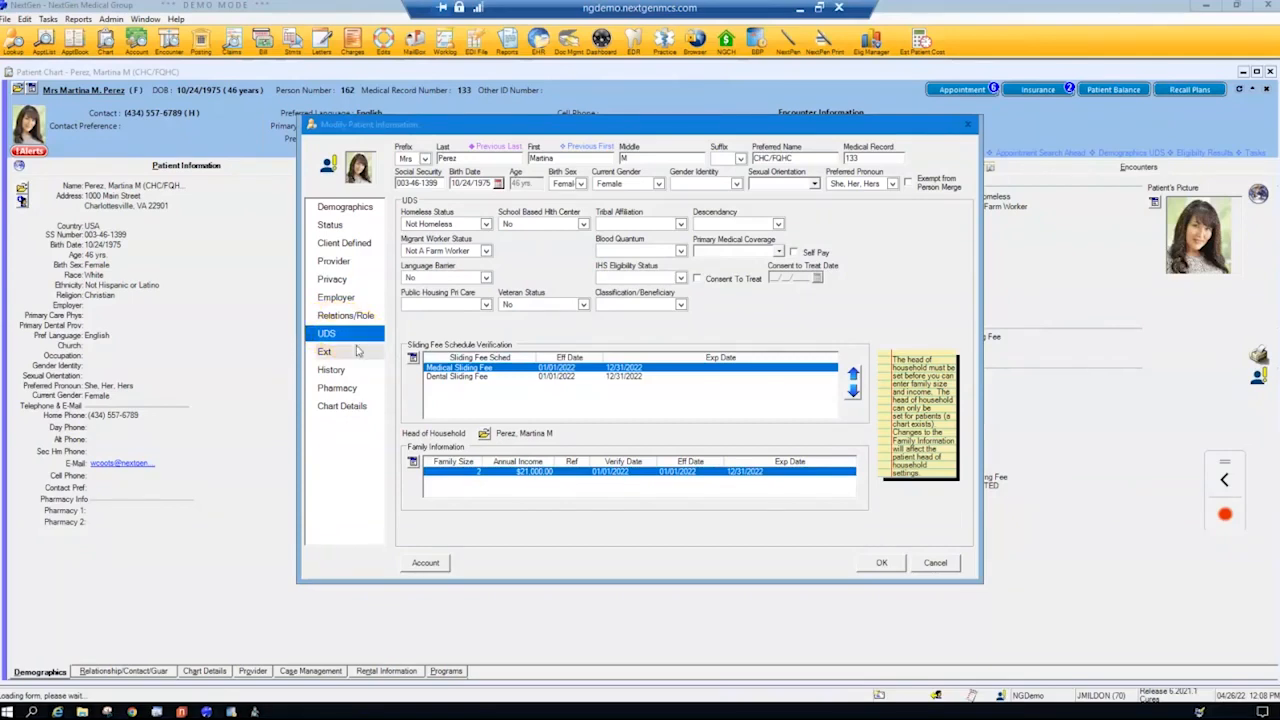
click(935, 564)
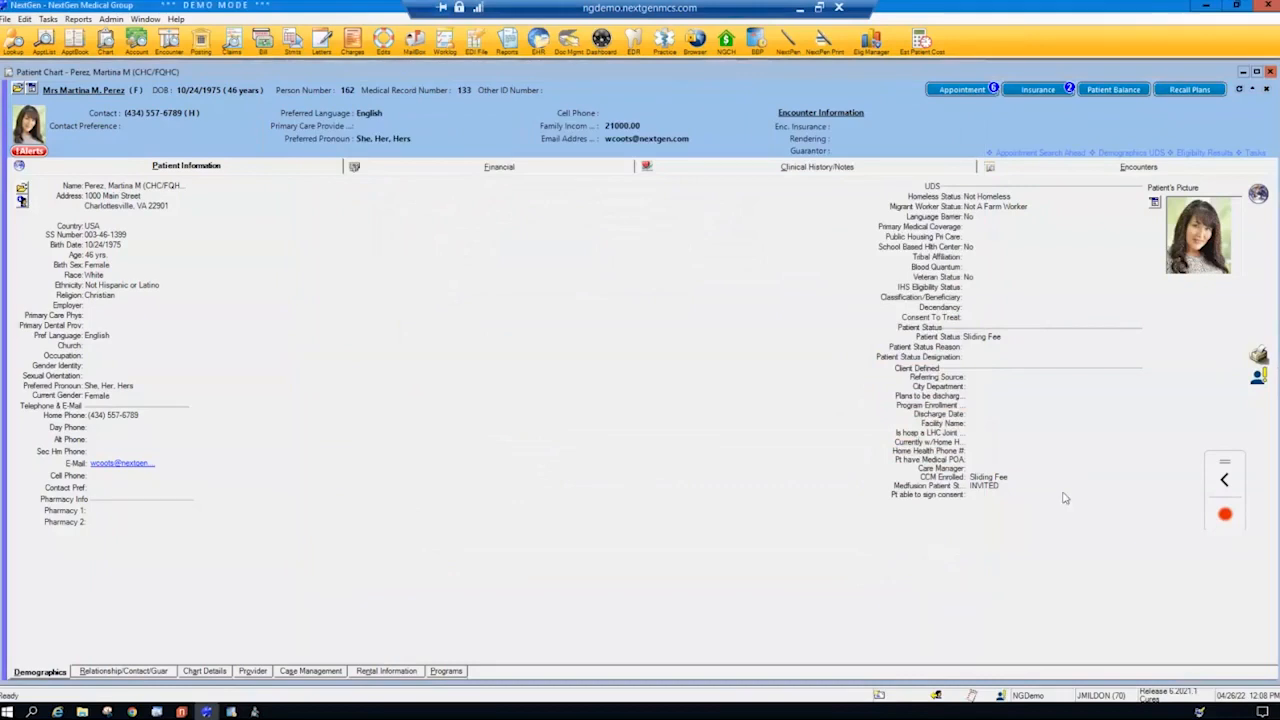
- List the patient's Document Management files under the clinical history and examine the Patient Intake documents
click(813, 168)
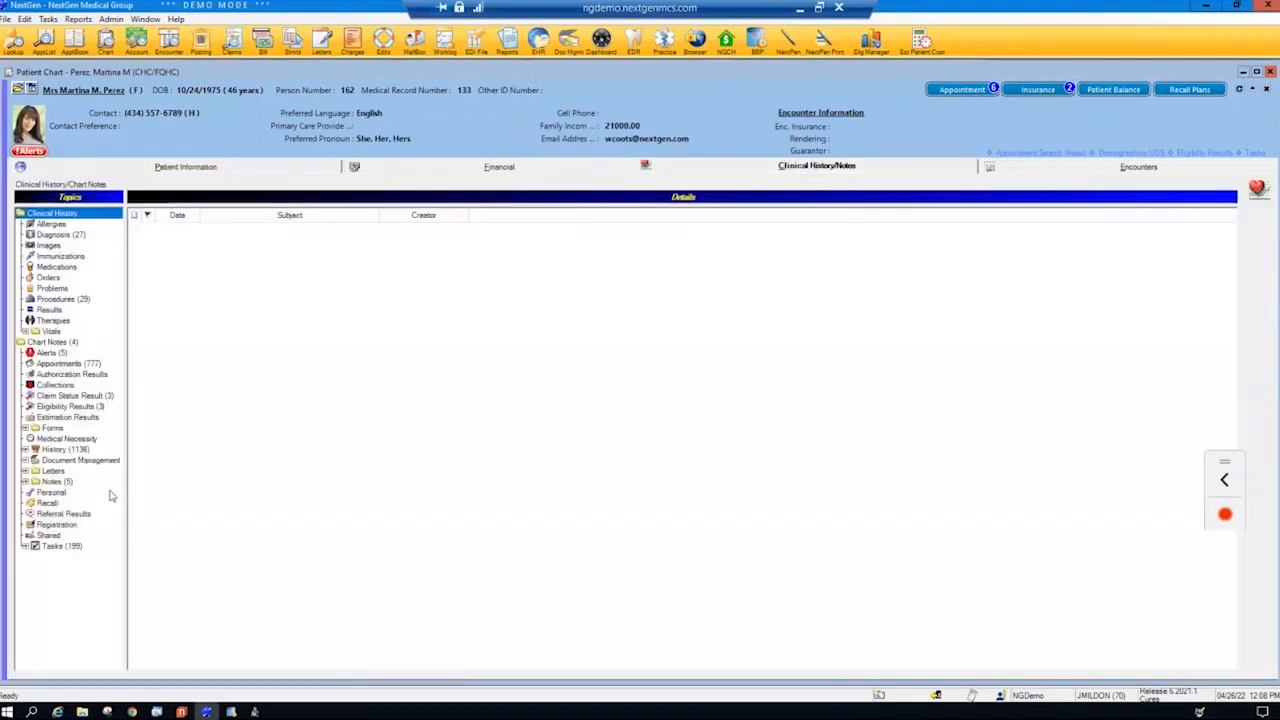
click(33, 463)
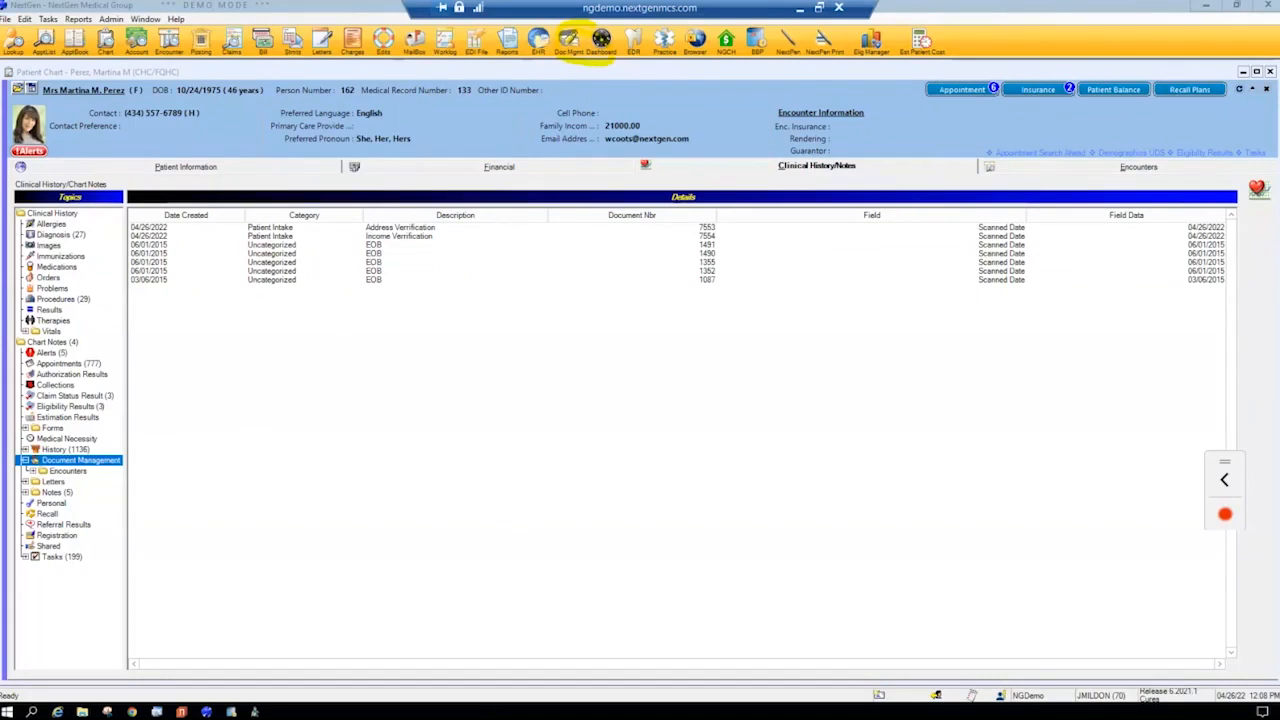
key(ctrl+shift+h)
drag(246, 229, 446, 237)
key(Escape)
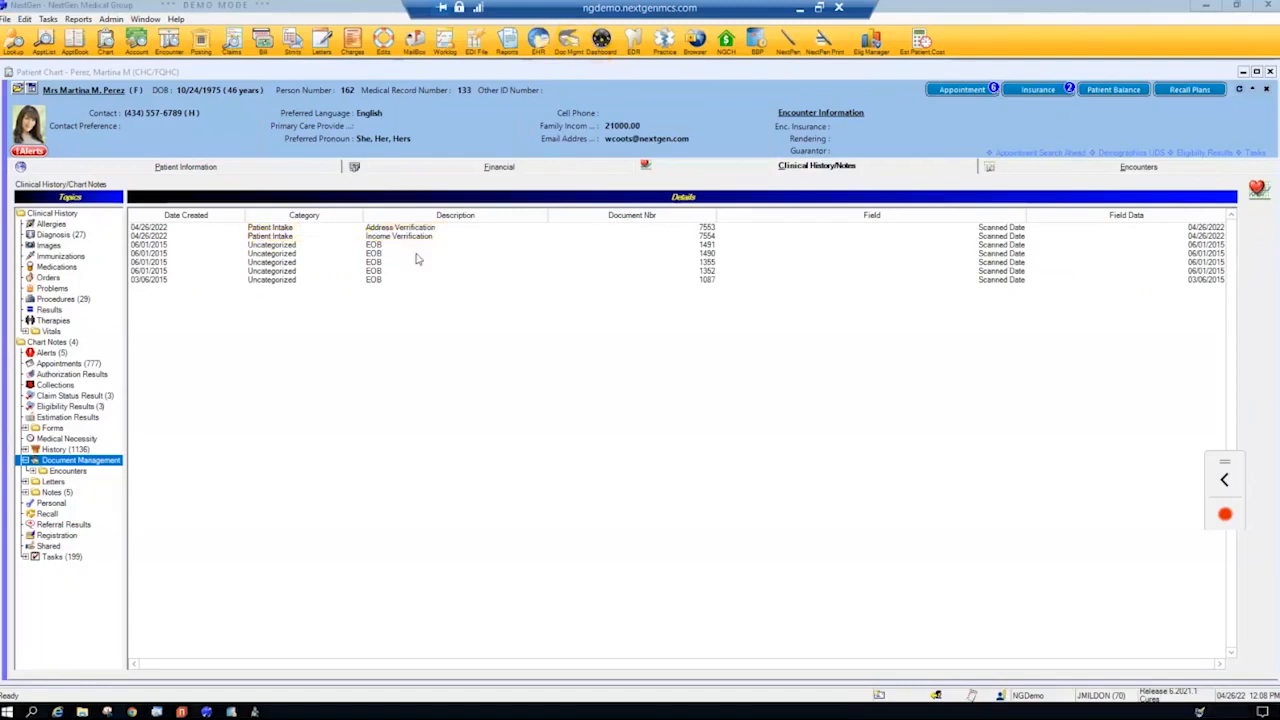
- View the scanned Income Verification document from top to bottom and close it
double_click(398, 238)
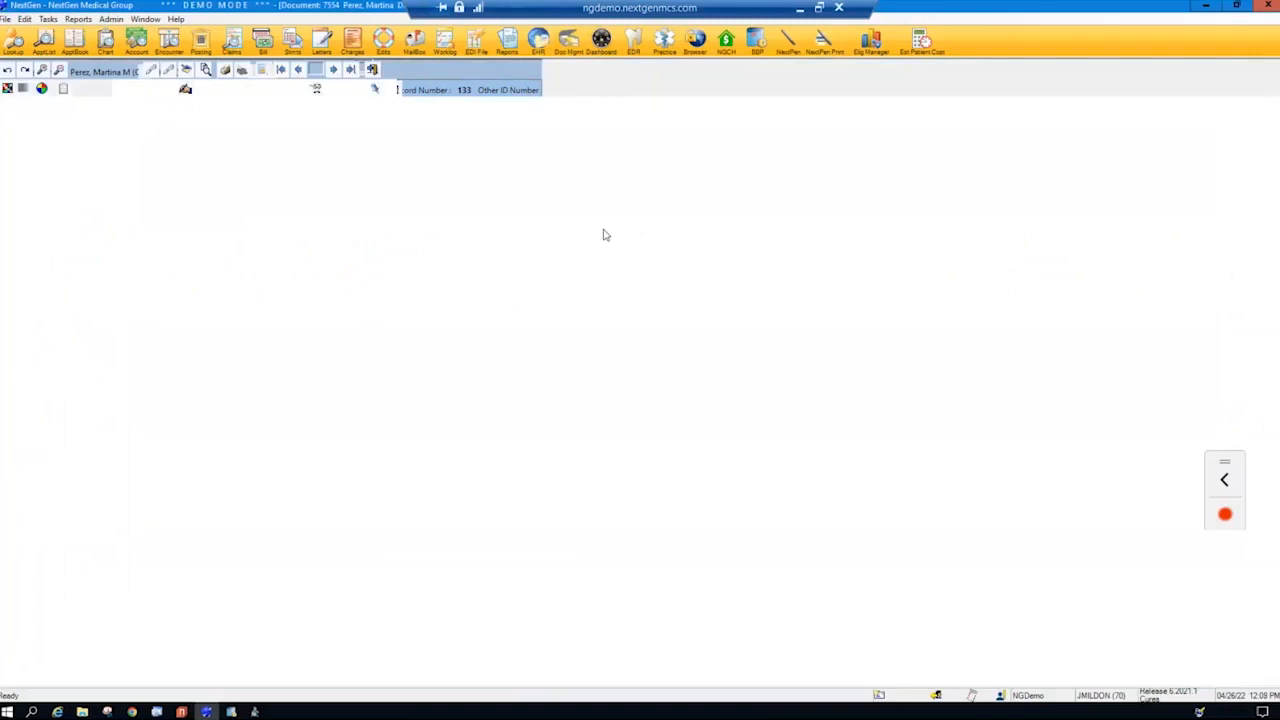
scroll(584, 348, down, 1)
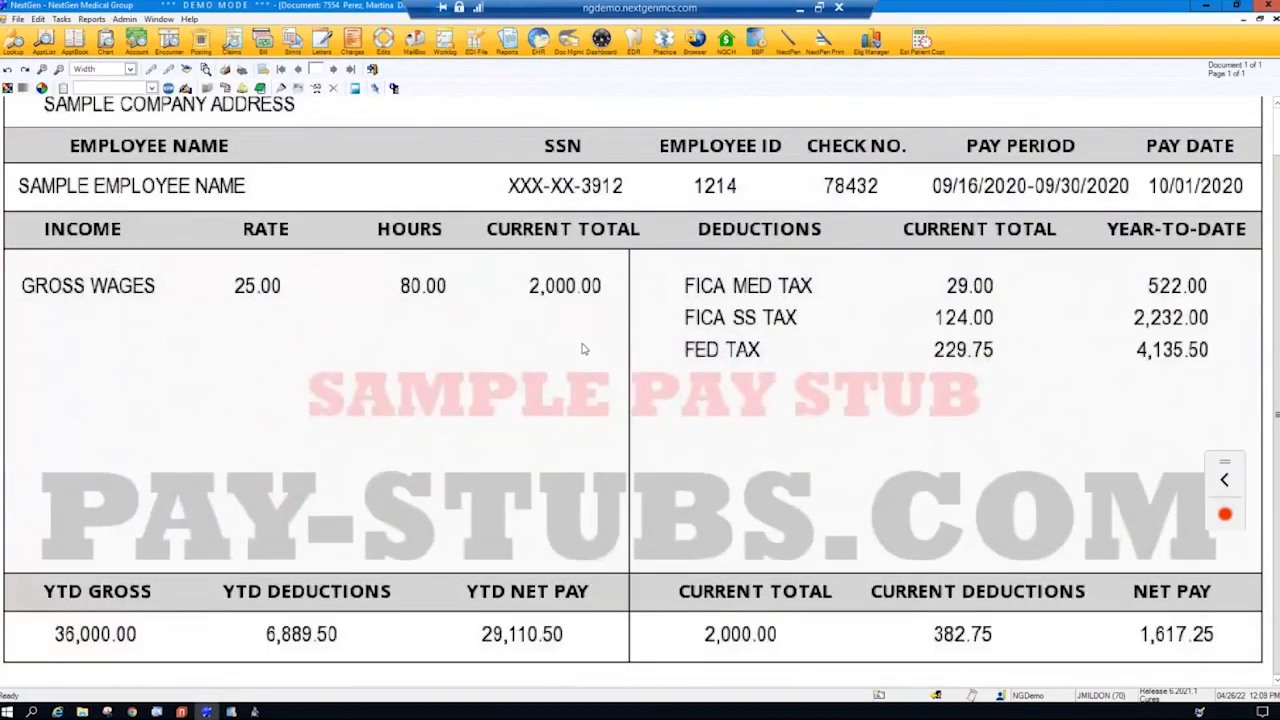
scroll(584, 348, up, 1)
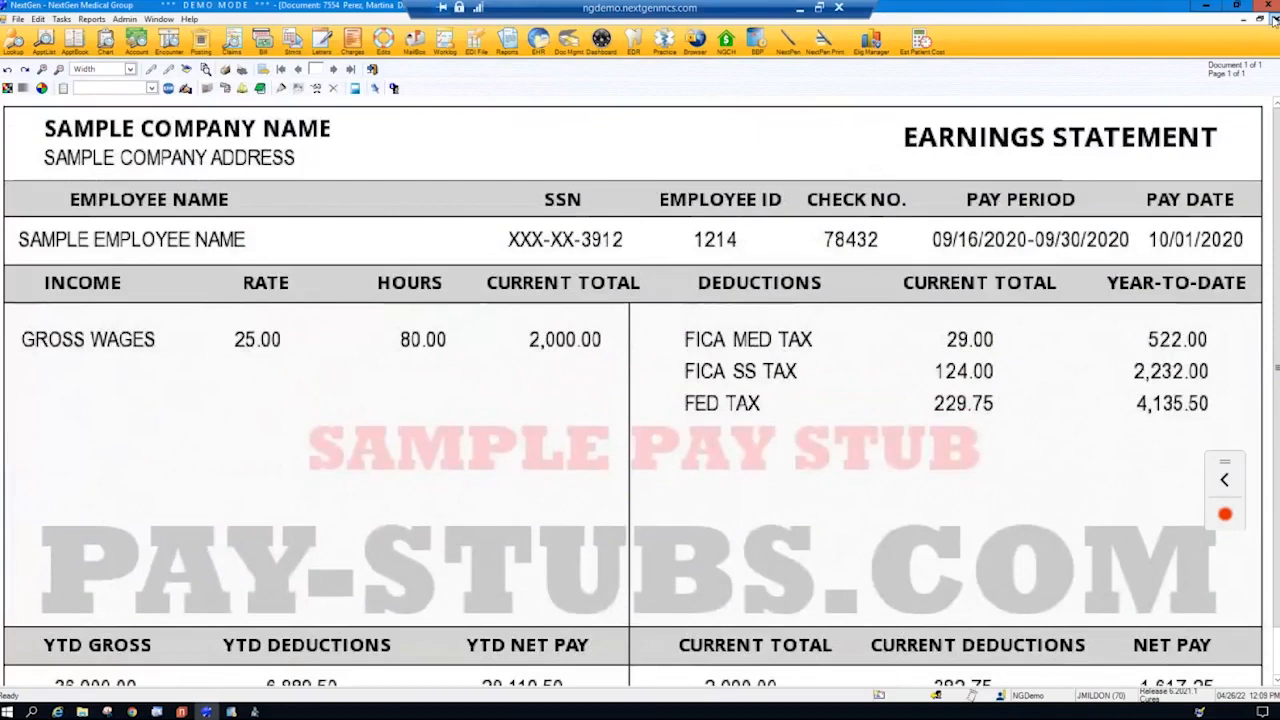
click(1273, 19)
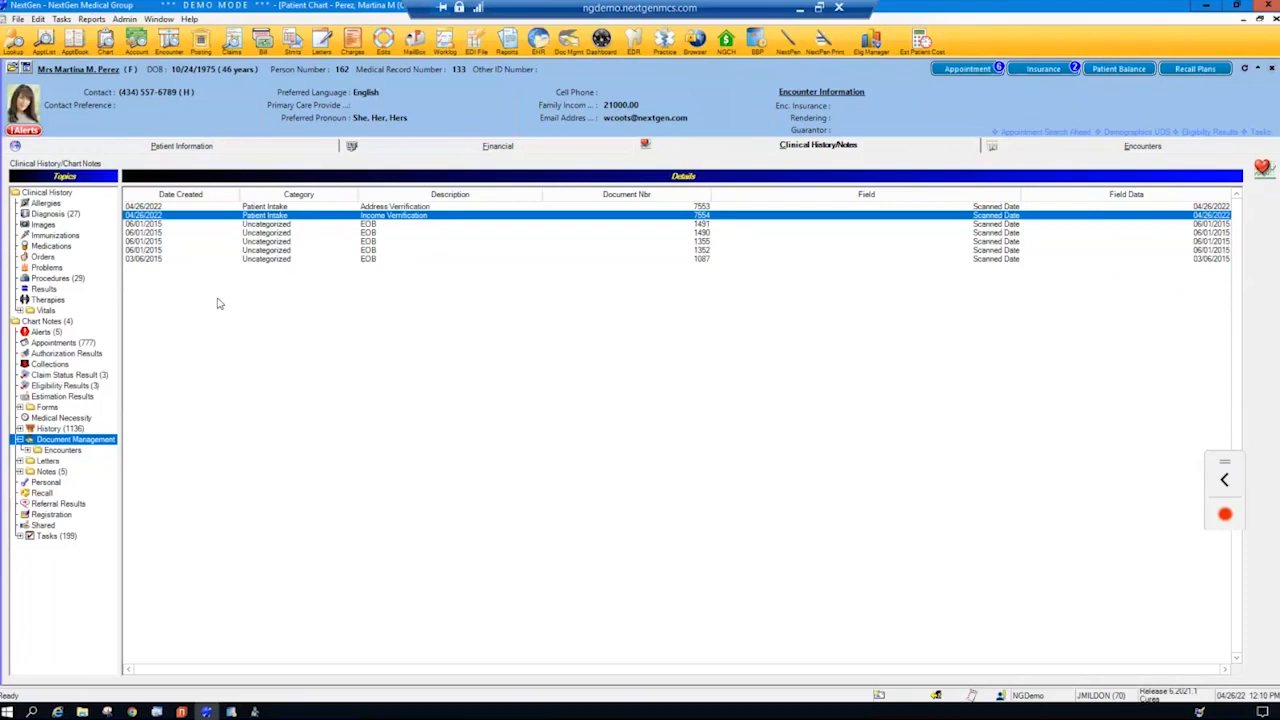
- From the 04/05/2022 encounter's transactions, open the office visit charge, expand its sliding fee adjustment detail, and close the charge posting
click(1108, 148)
click(1275, 415)
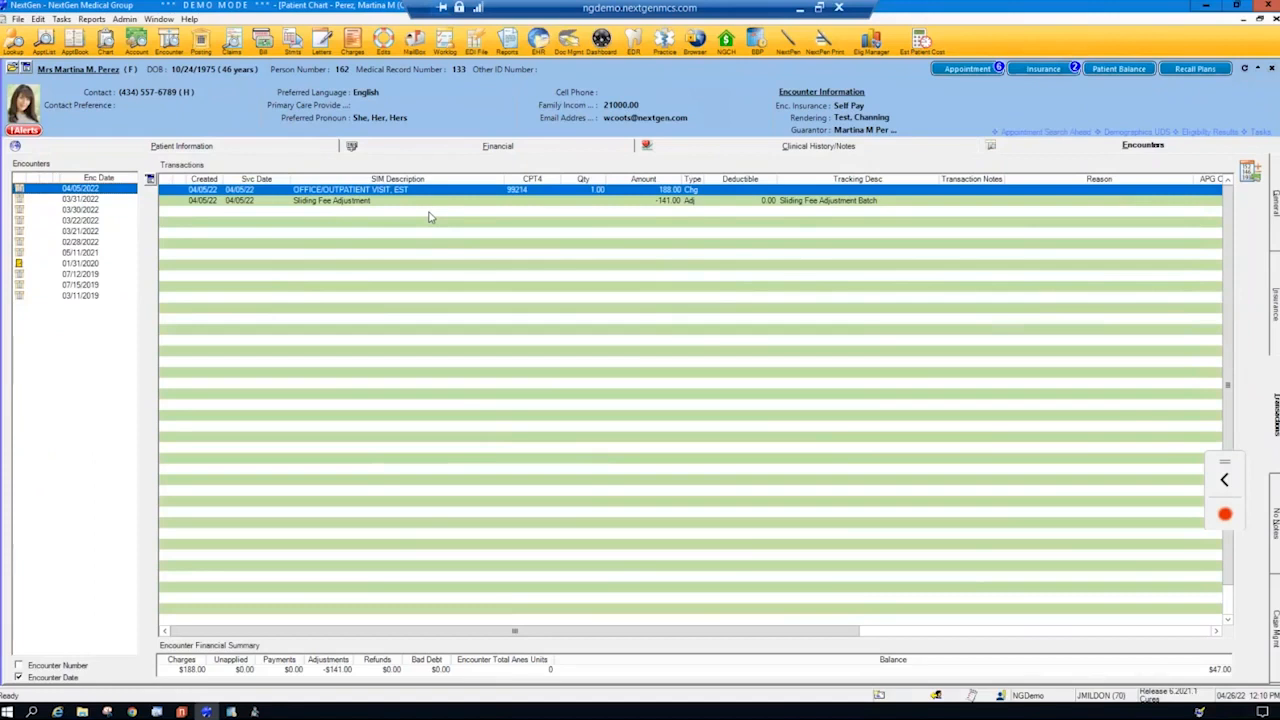
right_click(335, 190)
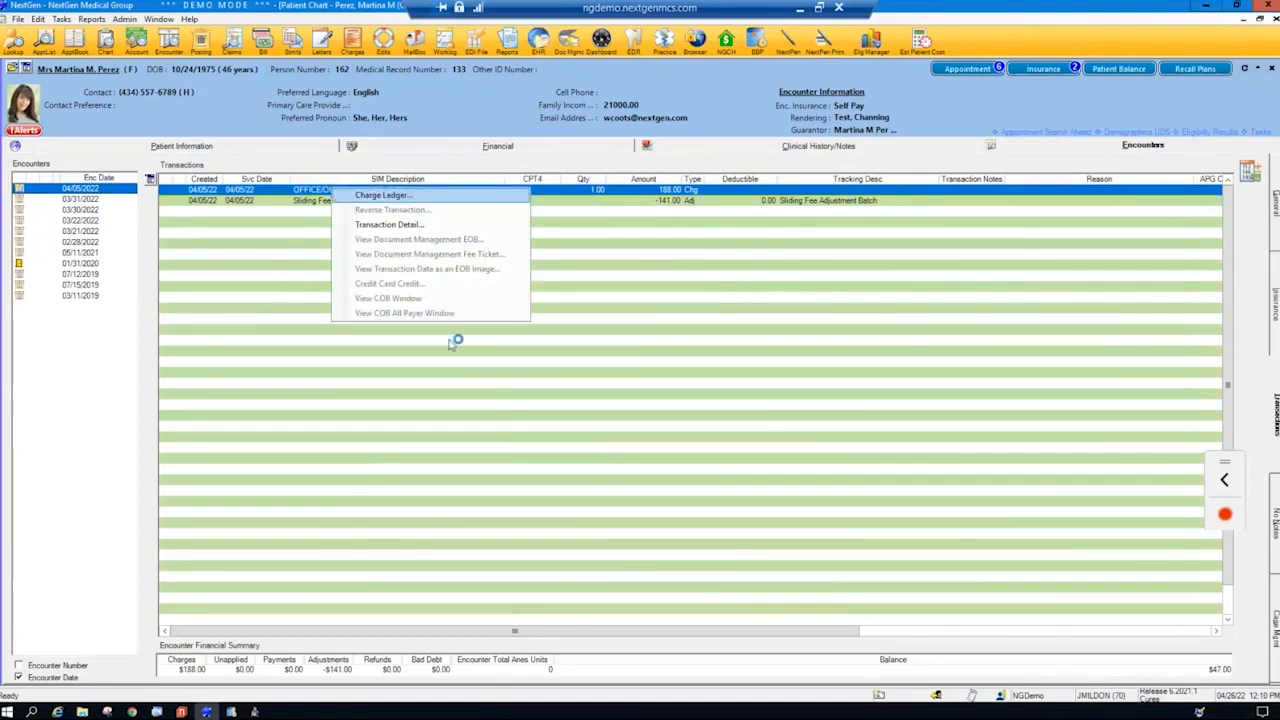
click(484, 416)
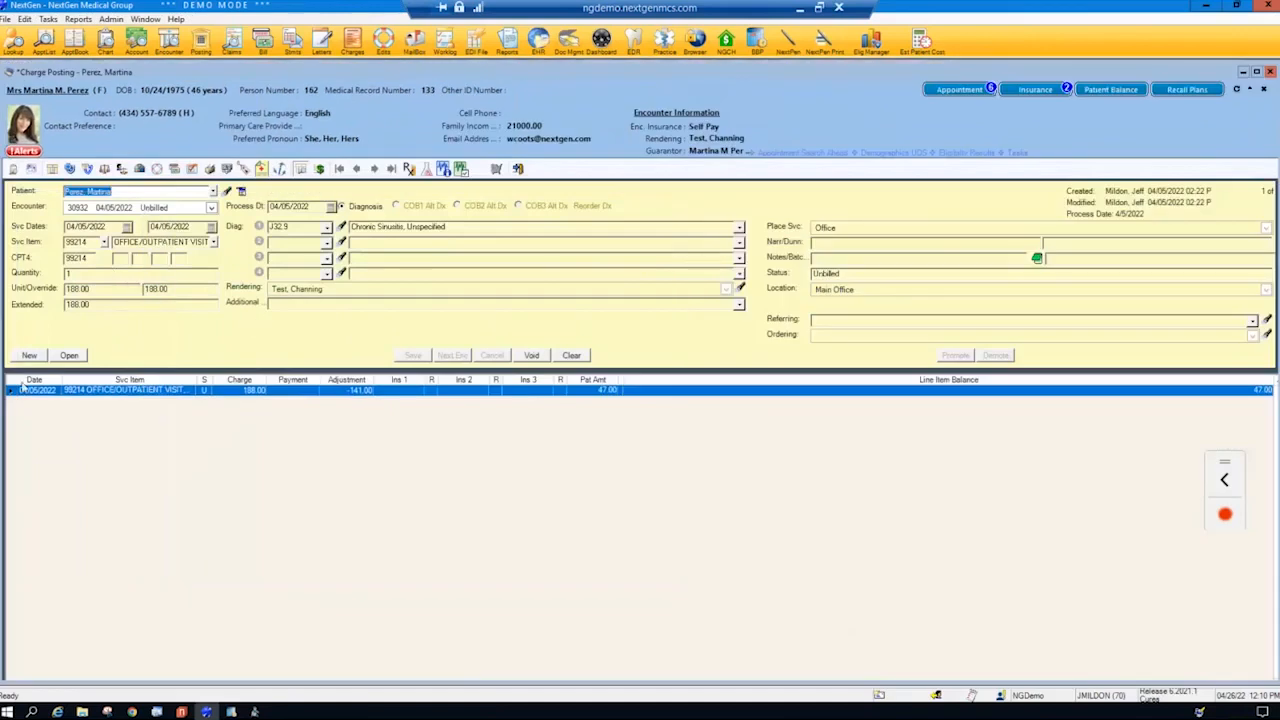
click(10, 391)
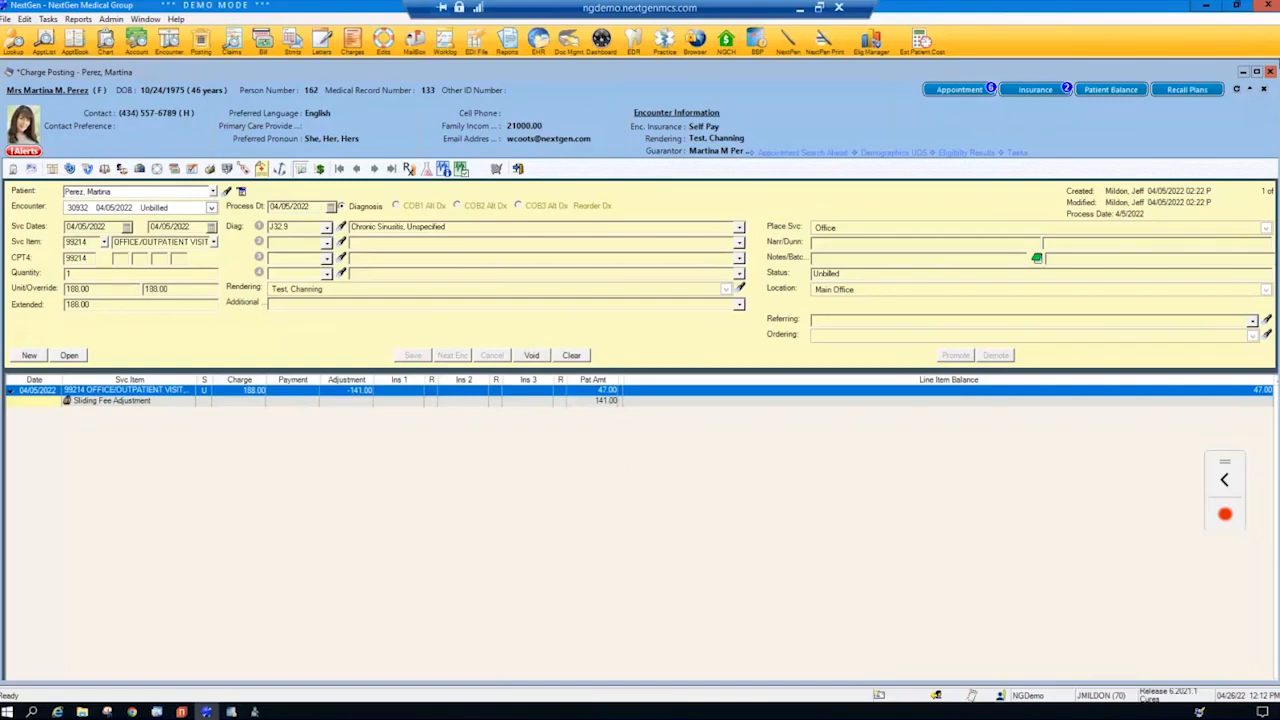
click(1271, 72)
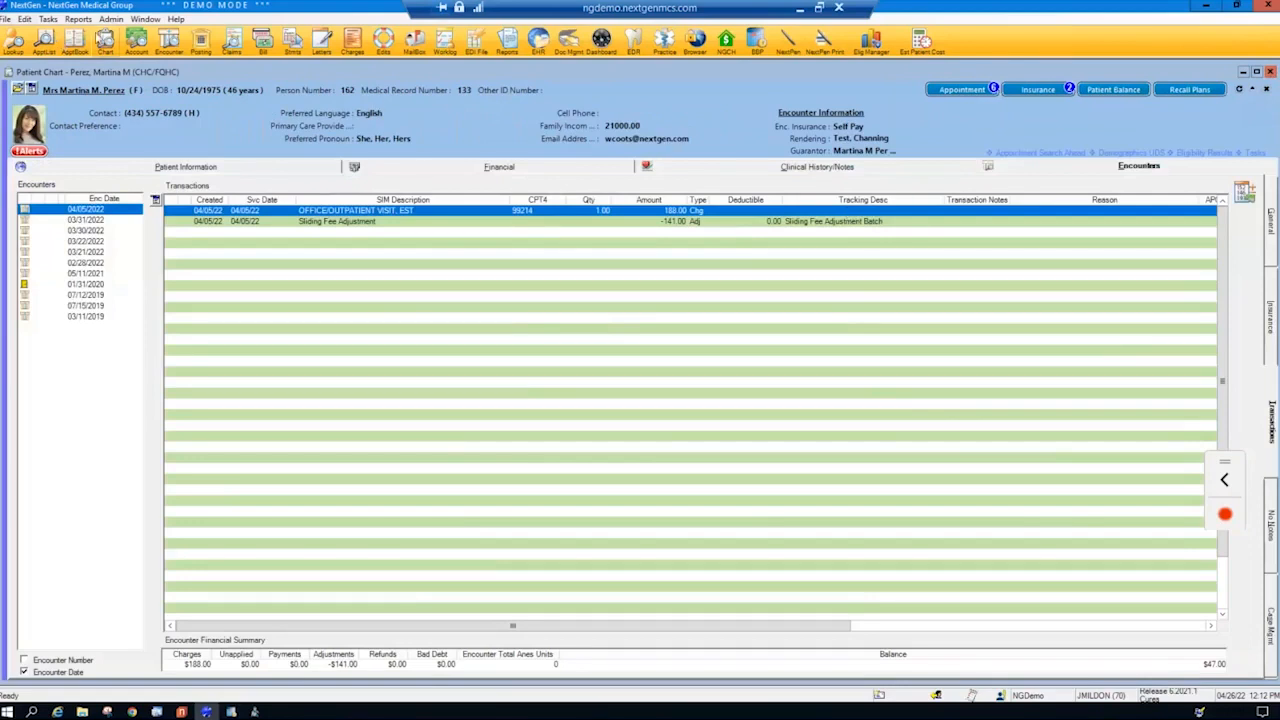
- Open the practice preferences and bring up the Sliding Fee settings
click(112, 22)
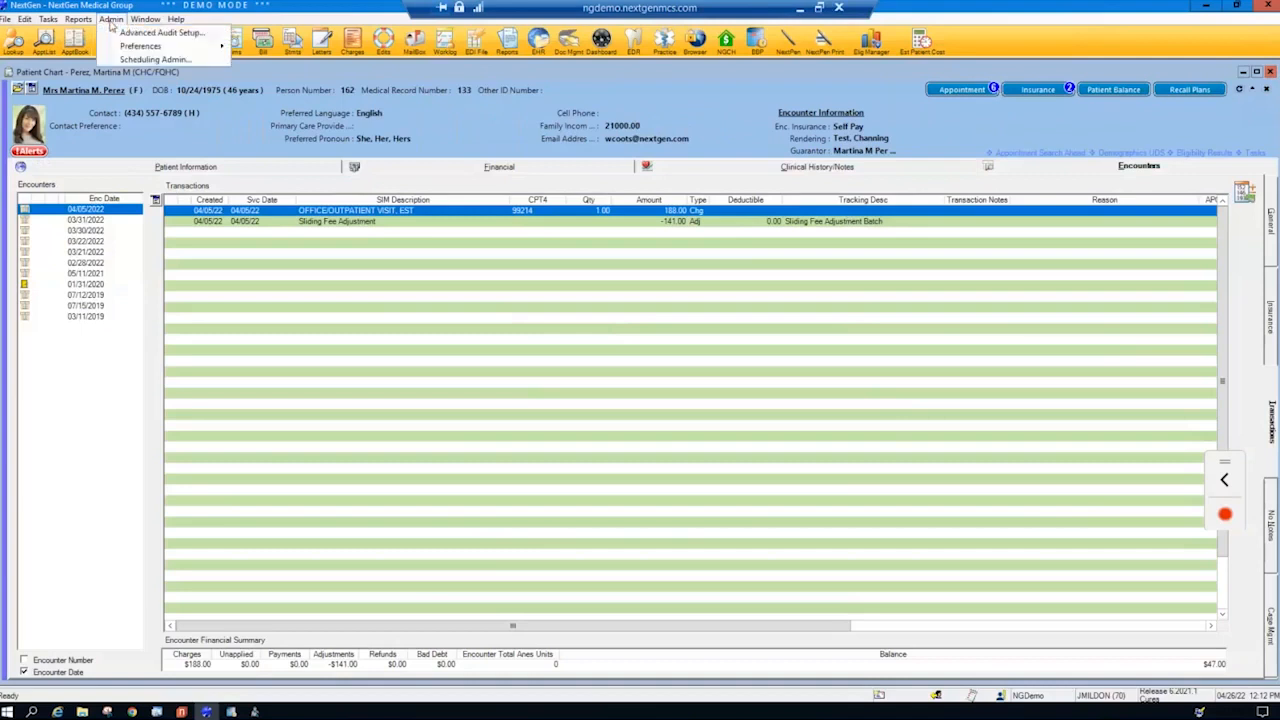
mouse_move(200, 46)
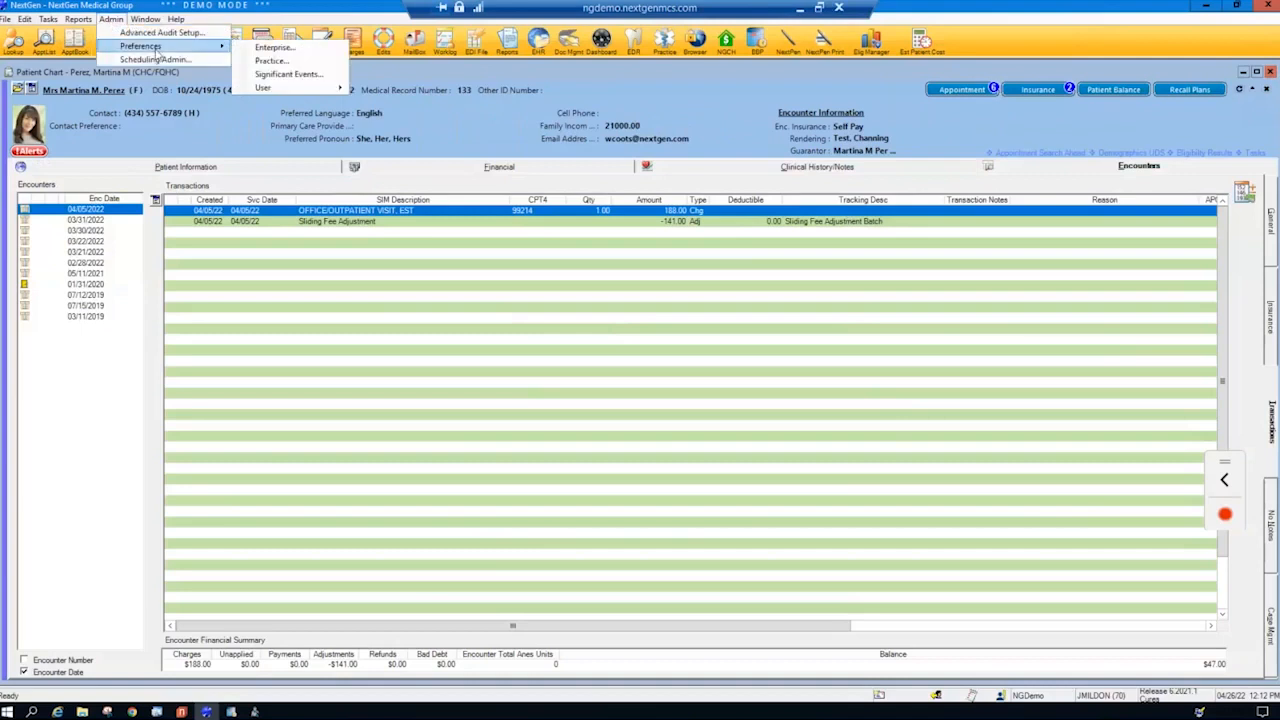
click(270, 60)
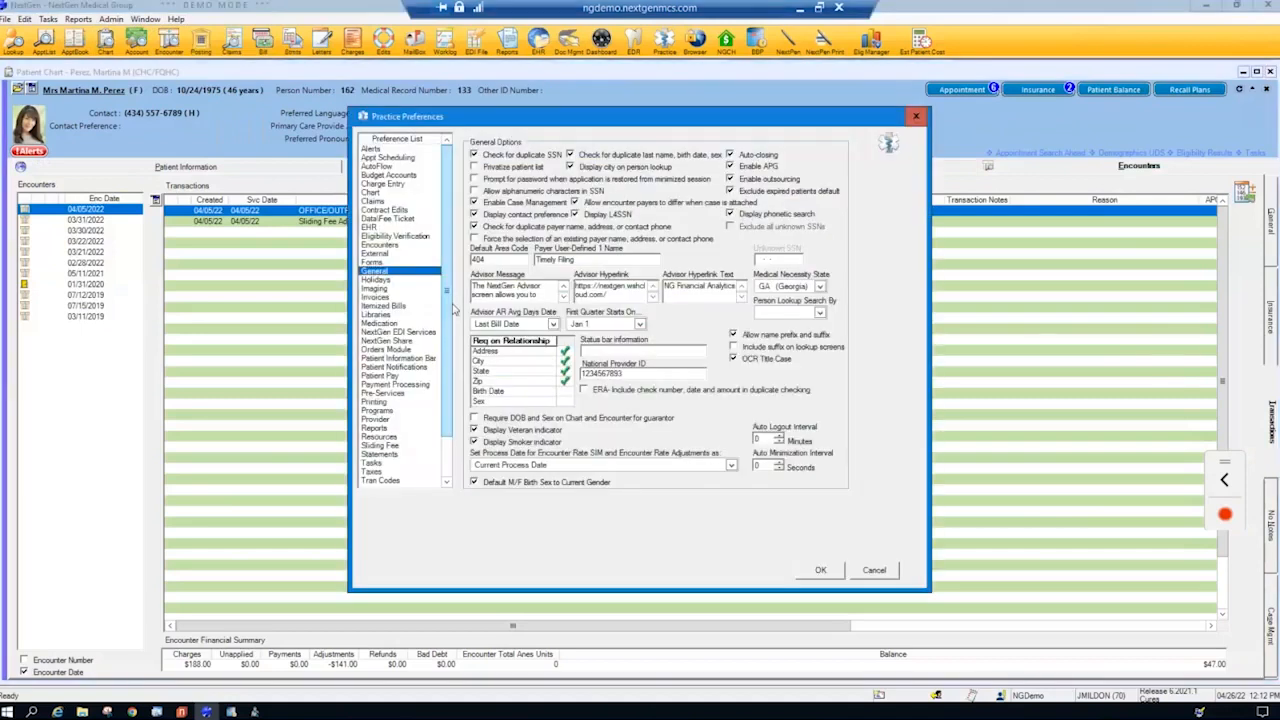
click(390, 446)
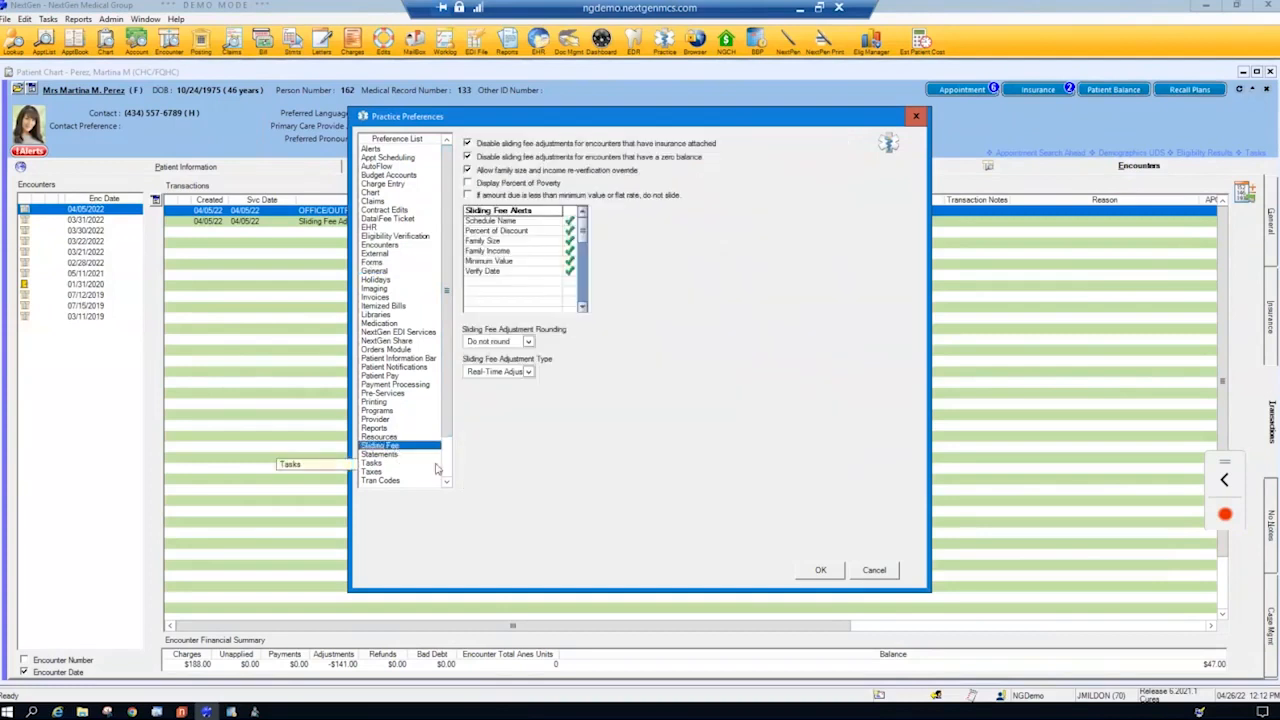
- Use the screen highlighter to mark both options that disable sliding fee adjustments, Display Percent of Poverty, and the Sliding Fee Alerts list
click(1199, 713)
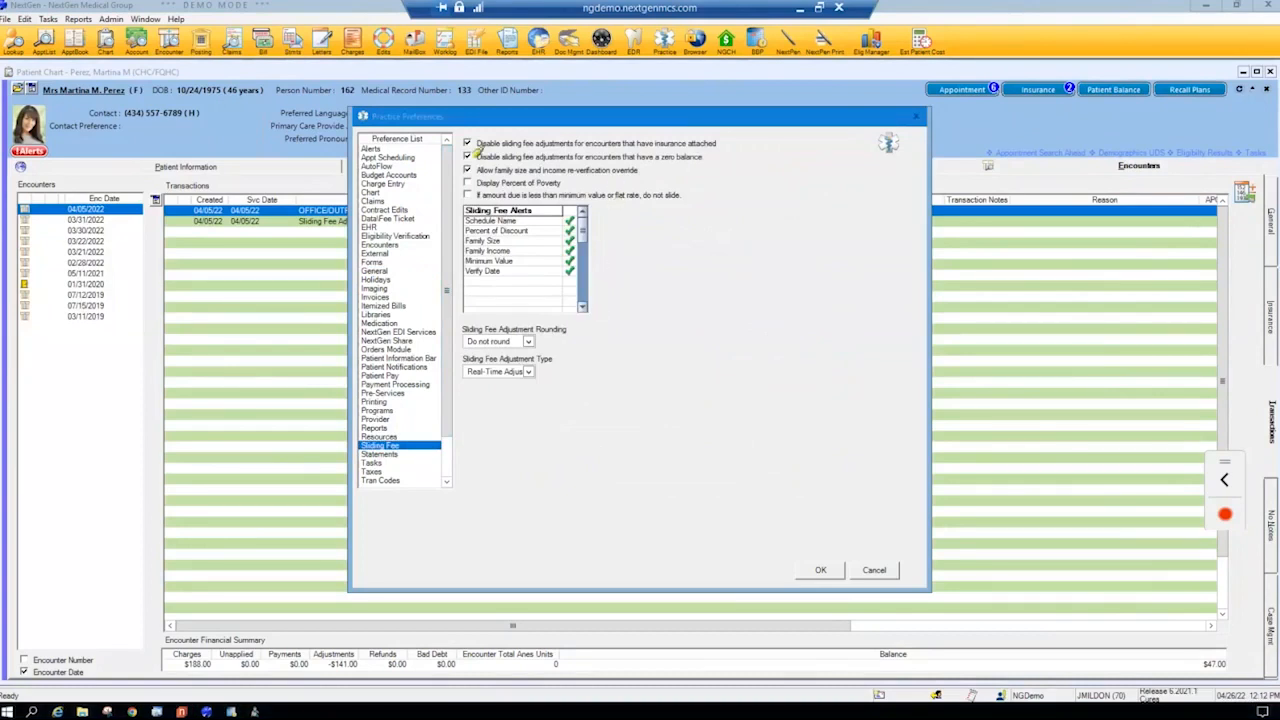
drag(481, 144, 527, 144)
drag(477, 157, 545, 158)
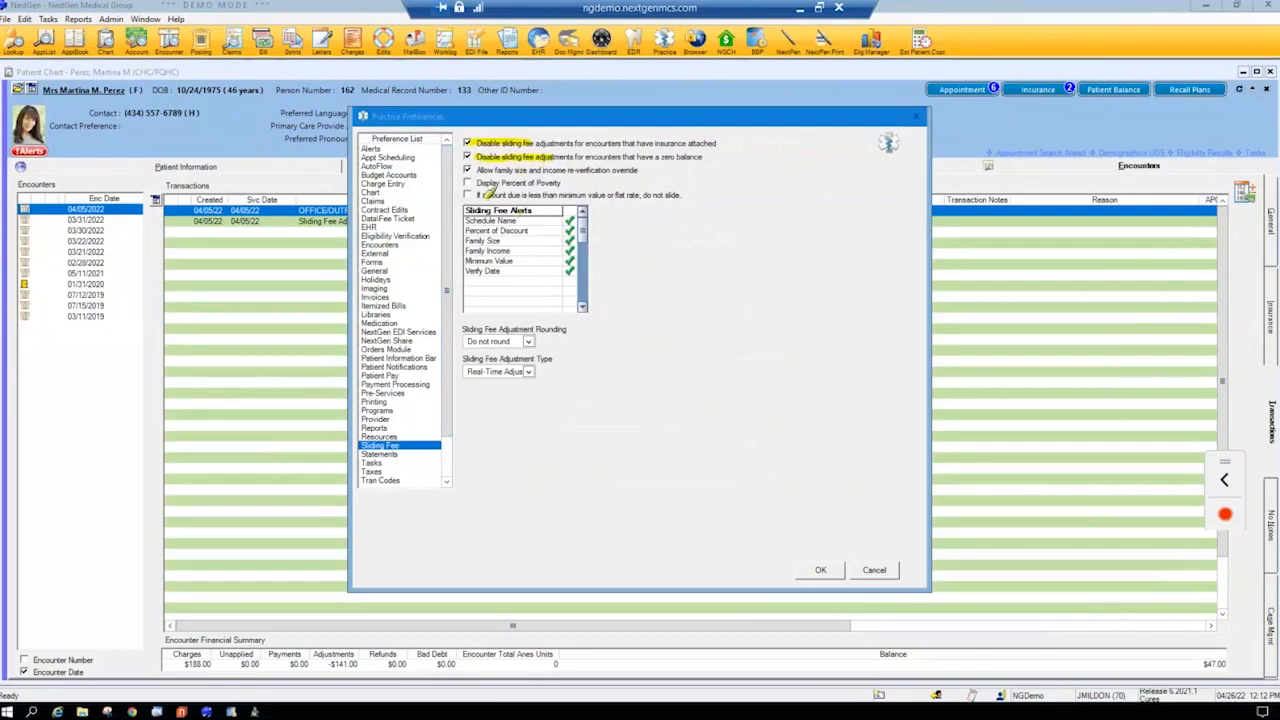
drag(470, 184, 566, 184)
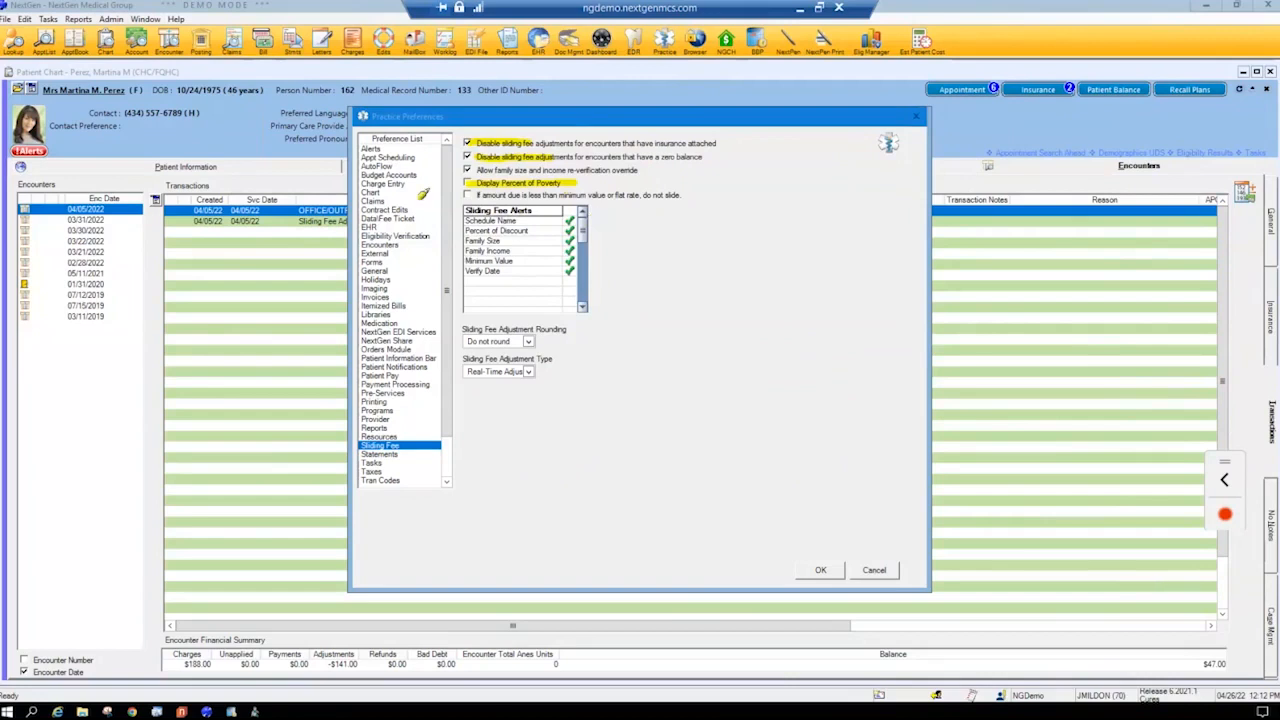
drag(469, 214, 478, 297)
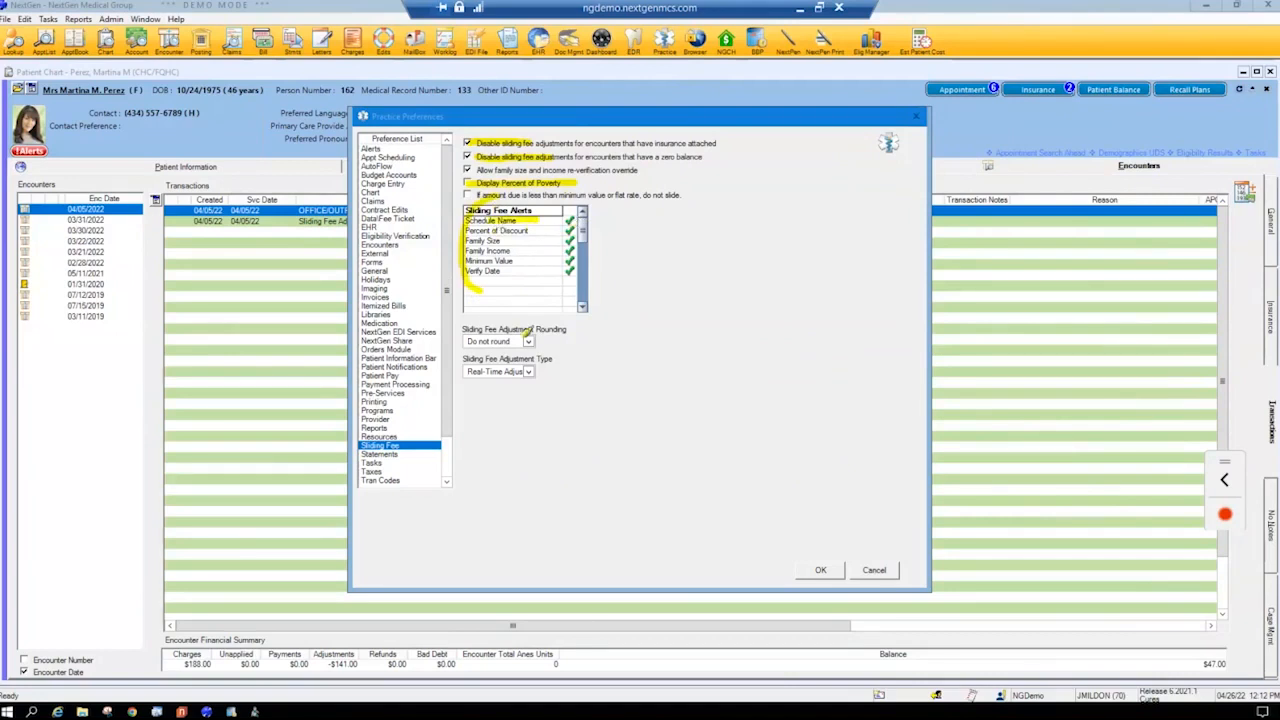
- Highlight the Sliding Fee Adjustment Rounding and Type settings, clear the markings, and leave the practice preferences without saving
mouse_move(528, 314)
mouse_down()
mouse_move(463, 336)
mouse_move(540, 322)
mouse_up()
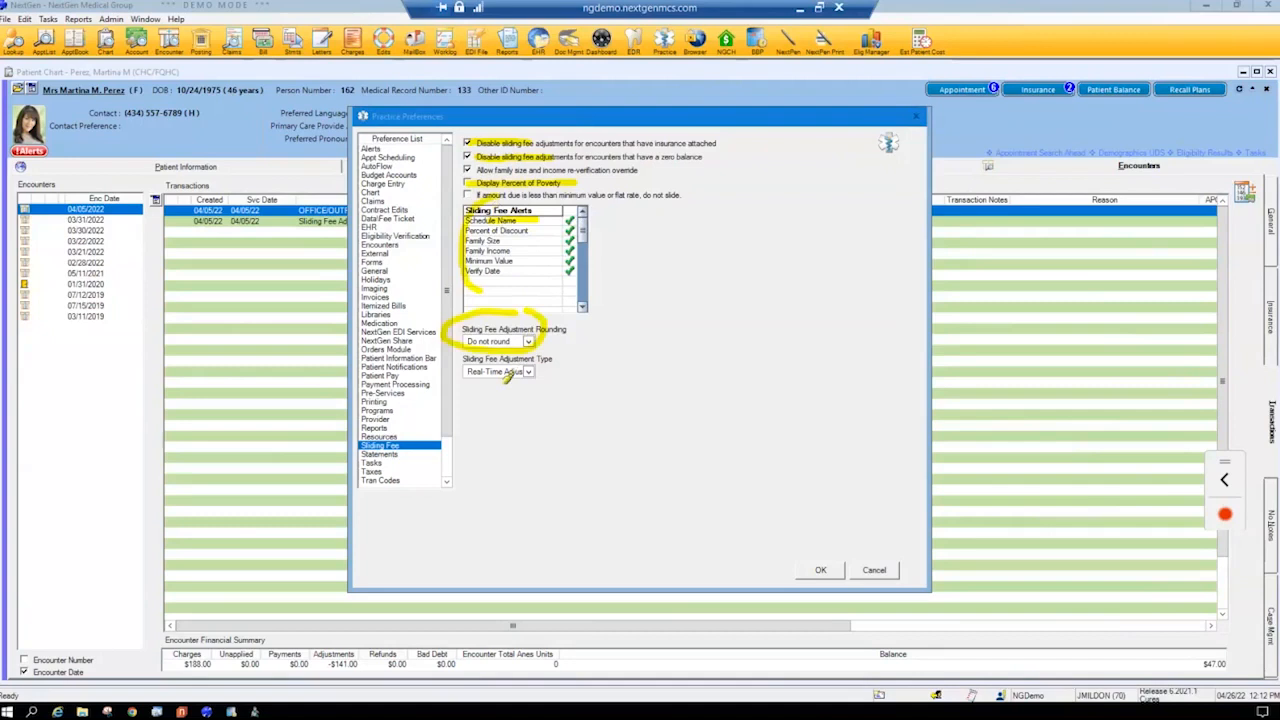
drag(516, 399, 556, 376)
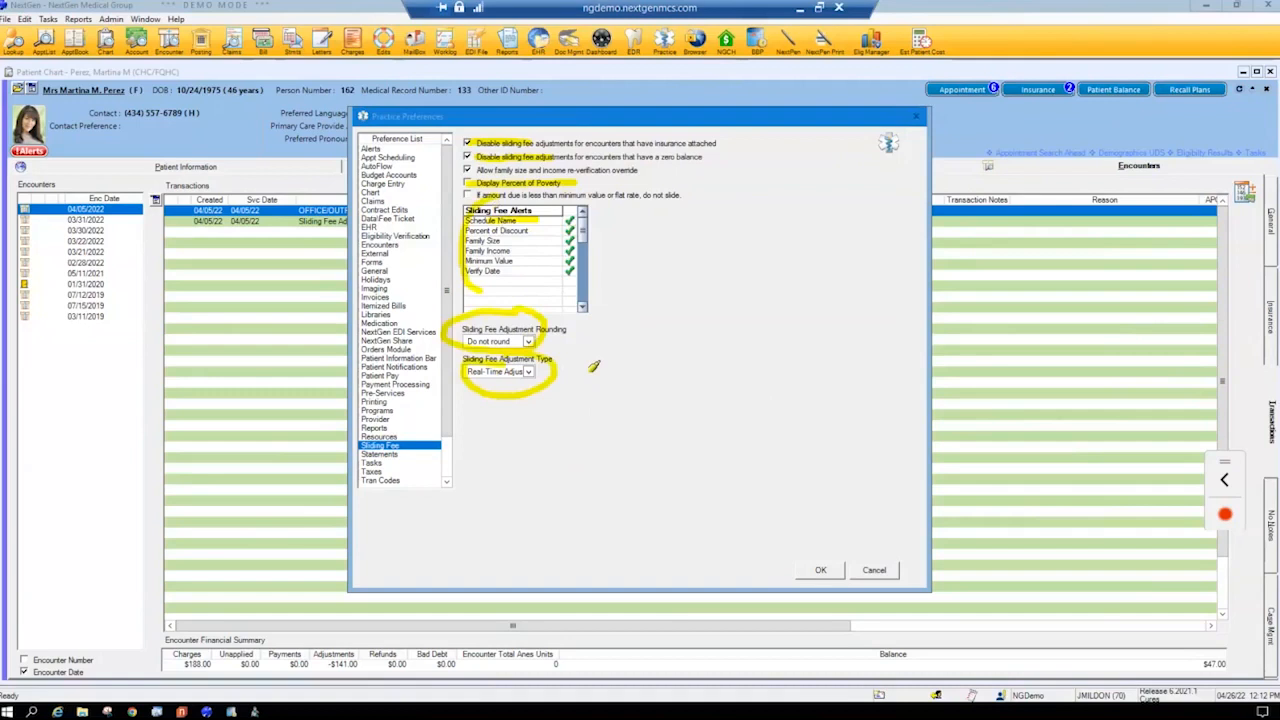
key(Escape)
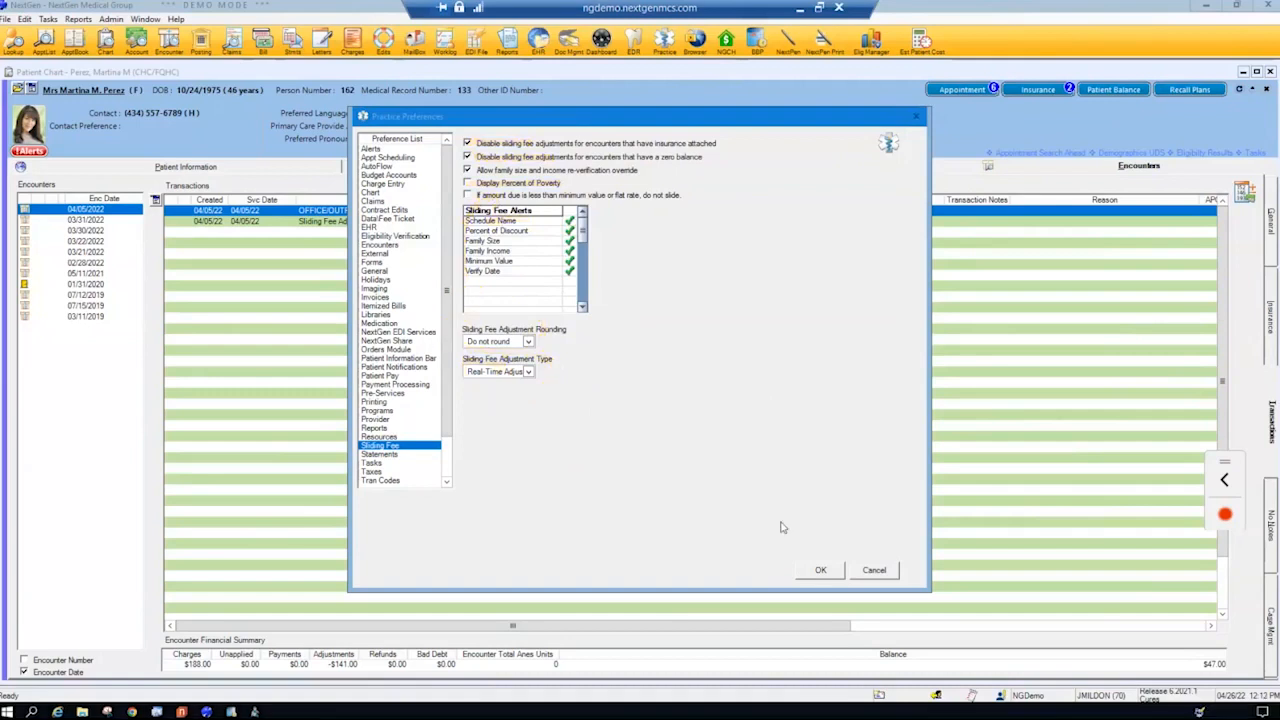
click(874, 570)
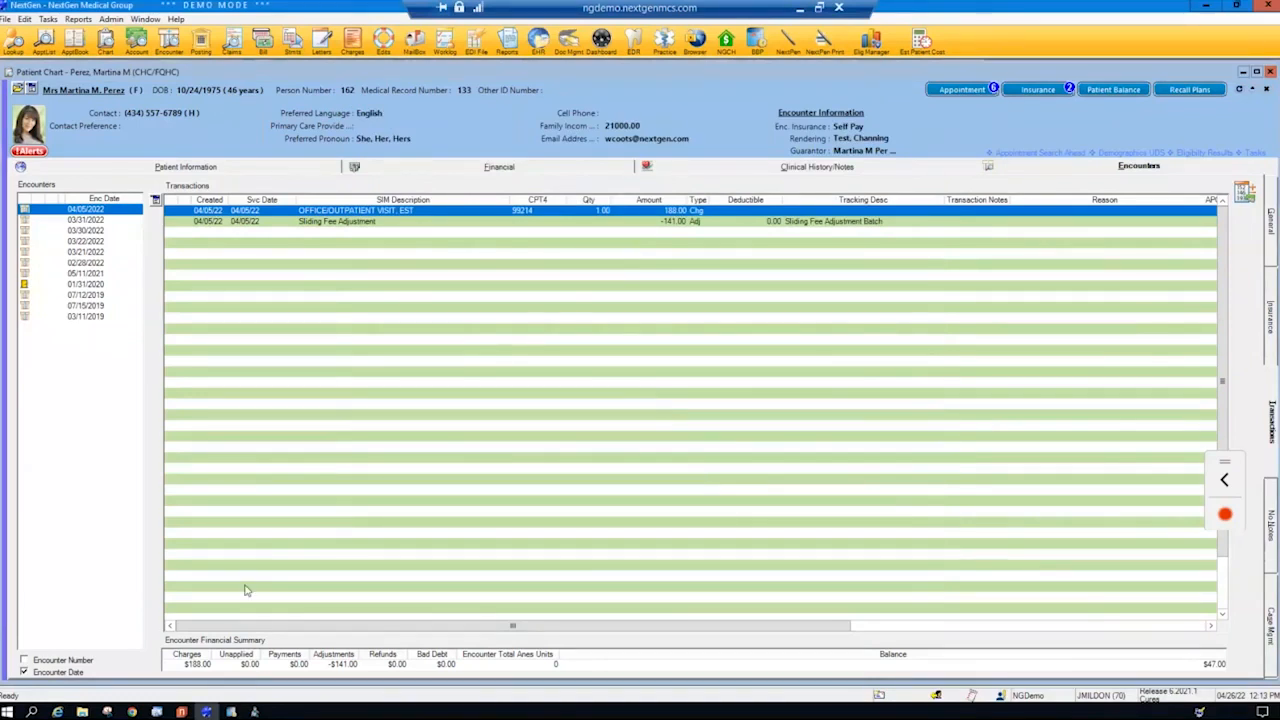
- Launch File Maintenance and open the Medical Sliding Fee record from the Sliding Fee Schedules master file
click(183, 711)
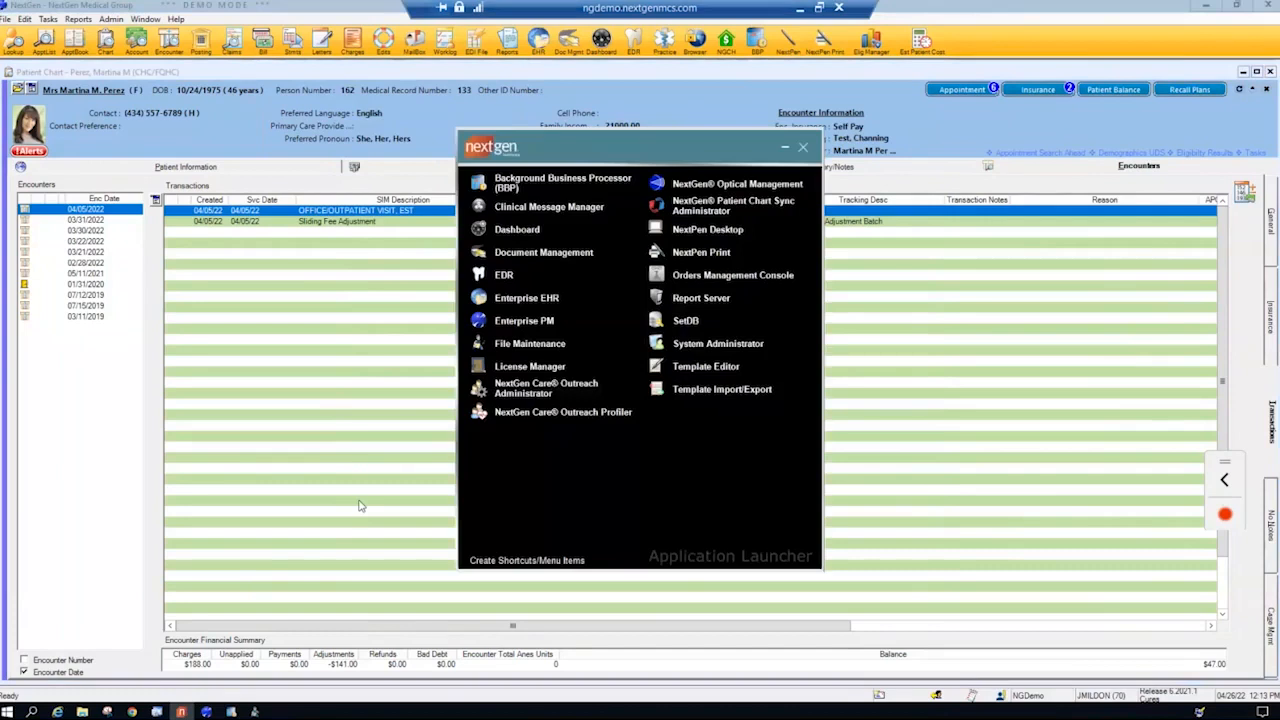
click(538, 345)
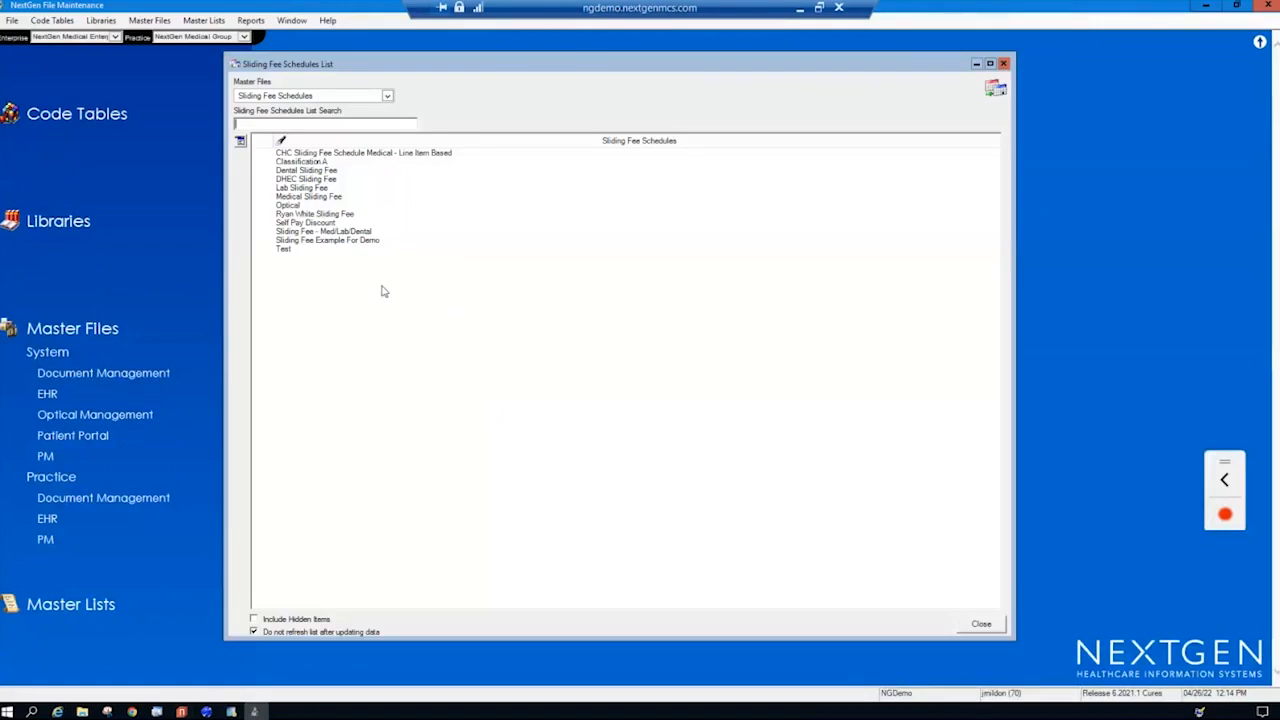
click(330, 198)
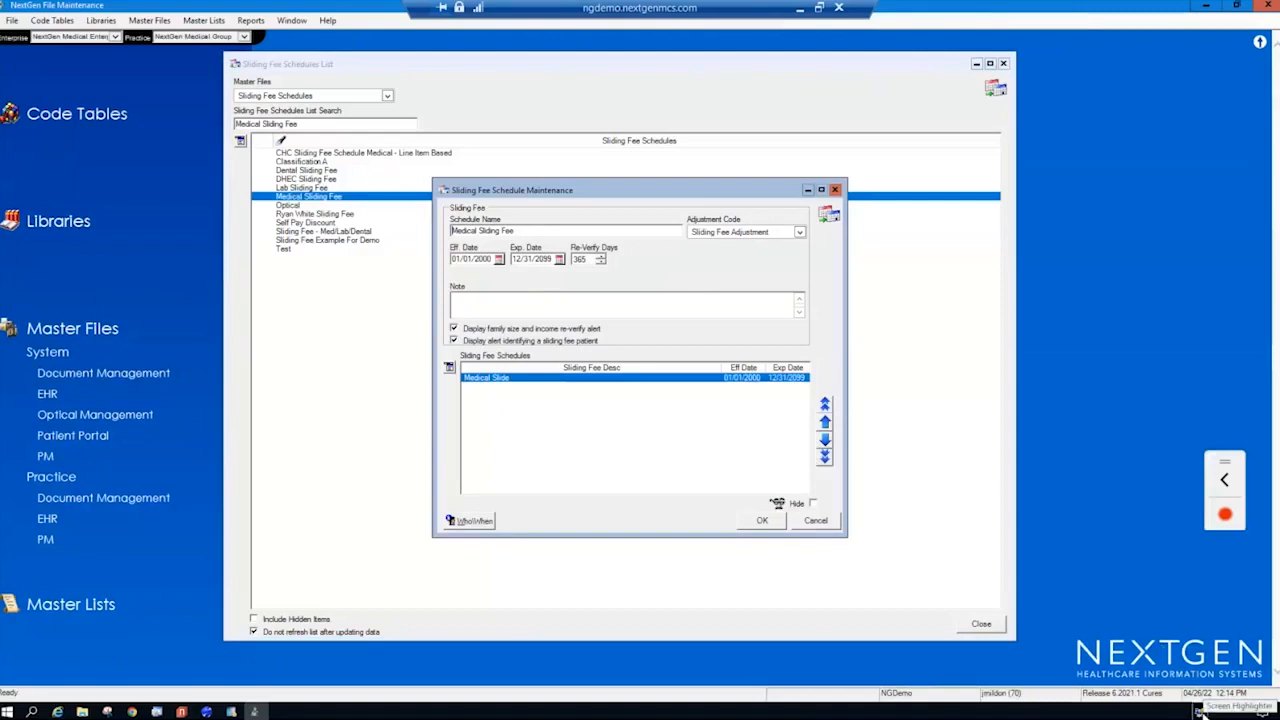
- Highlight the schedule's name, effective and expiration dates, re-verify days and adjustment code, and clear the markings
click(1201, 712)
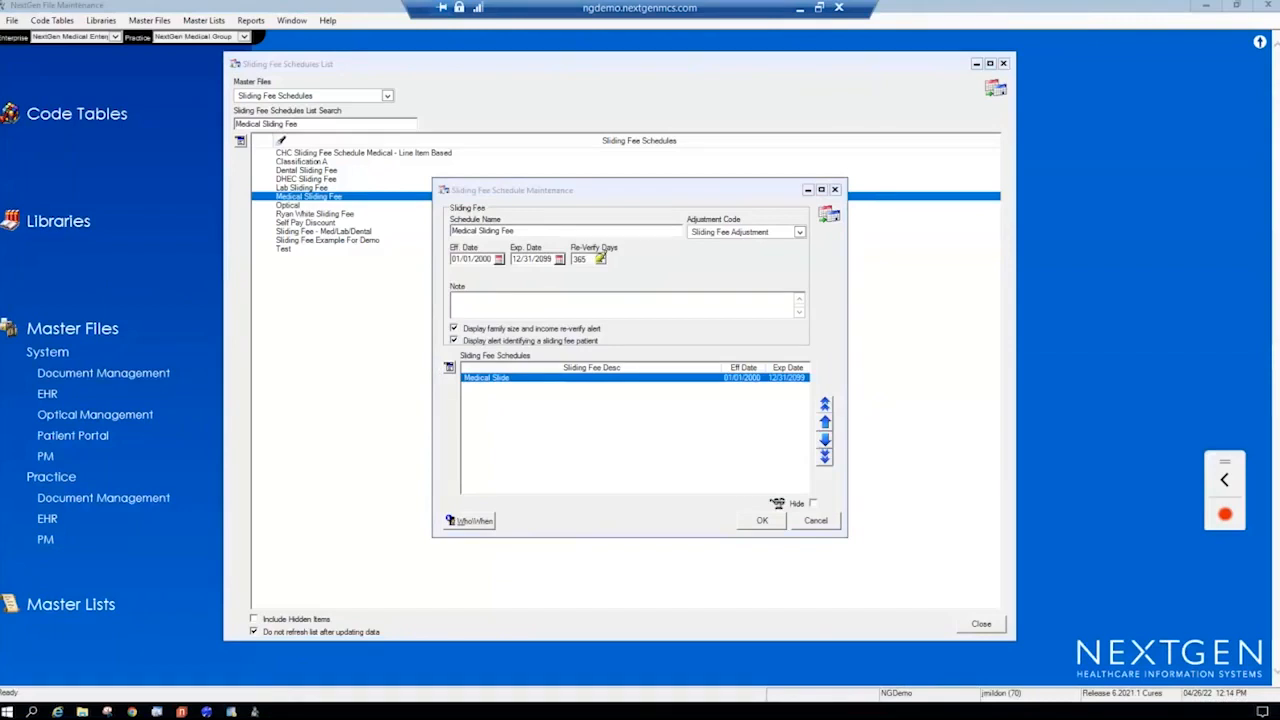
drag(438, 228, 521, 215)
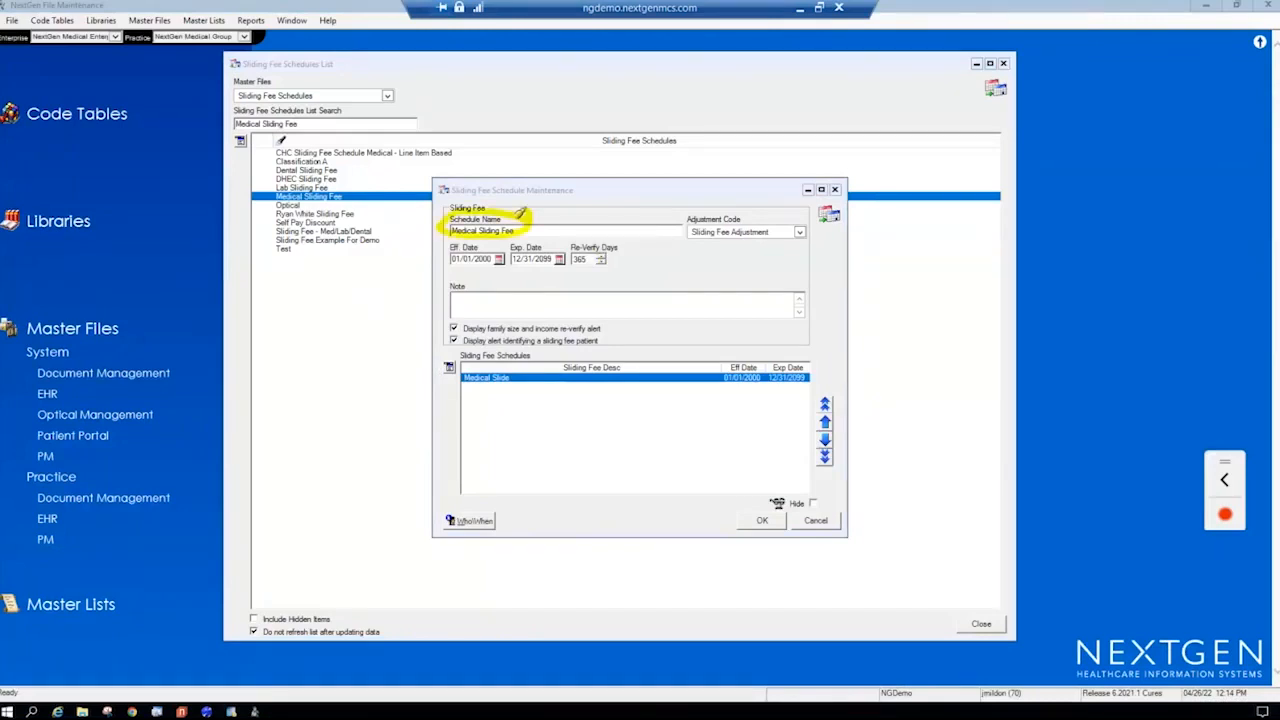
drag(442, 238, 532, 284)
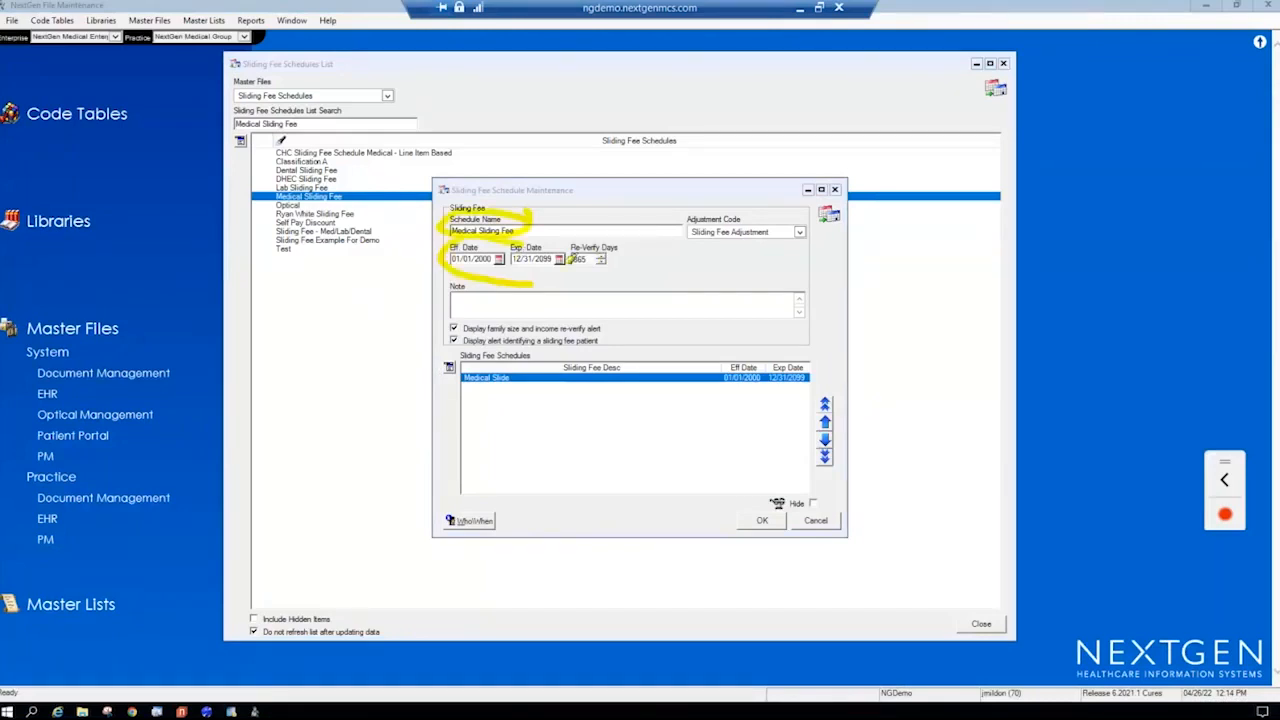
mouse_move(563, 244)
mouse_down()
mouse_move(625, 267)
mouse_move(580, 282)
mouse_up()
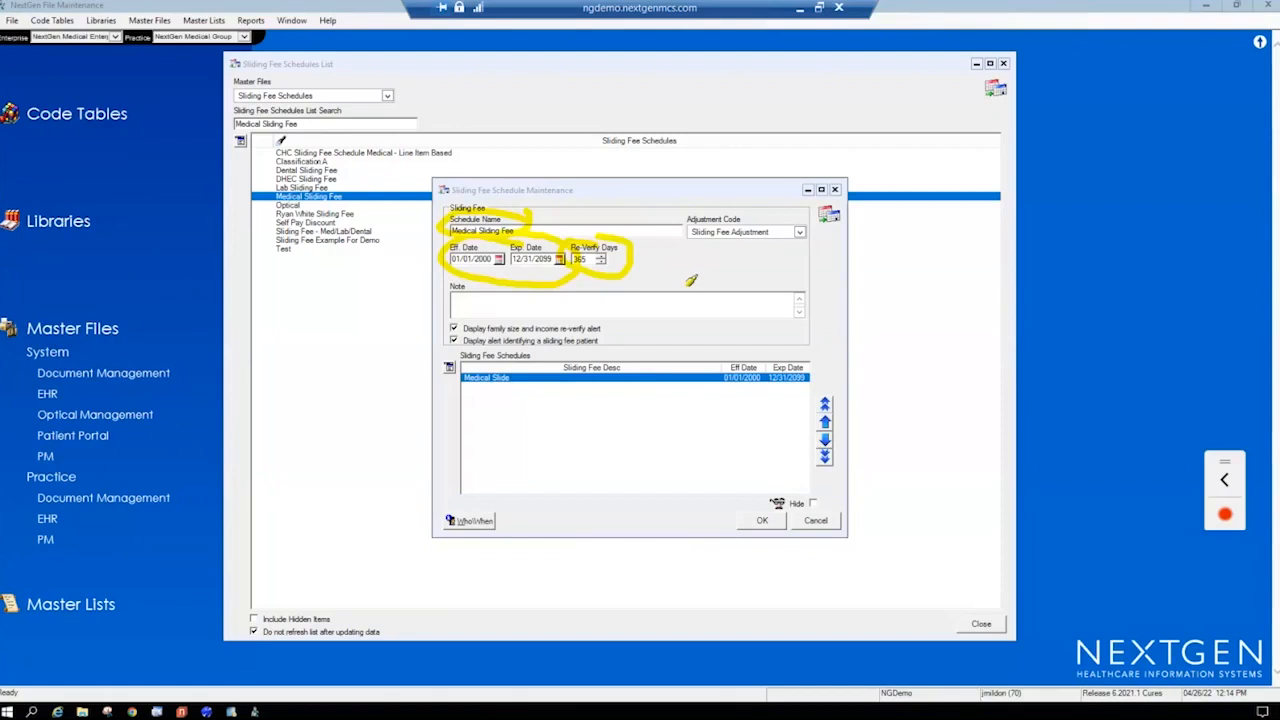
drag(700, 216, 734, 208)
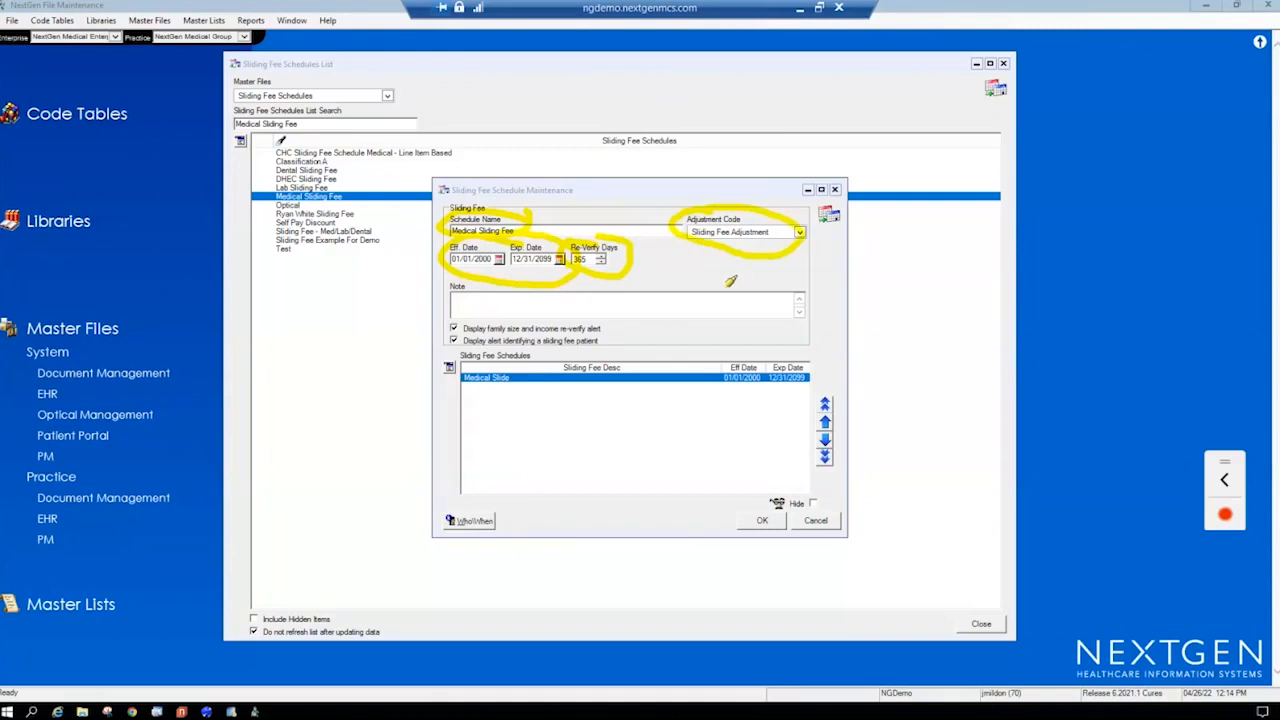
key(Escape)
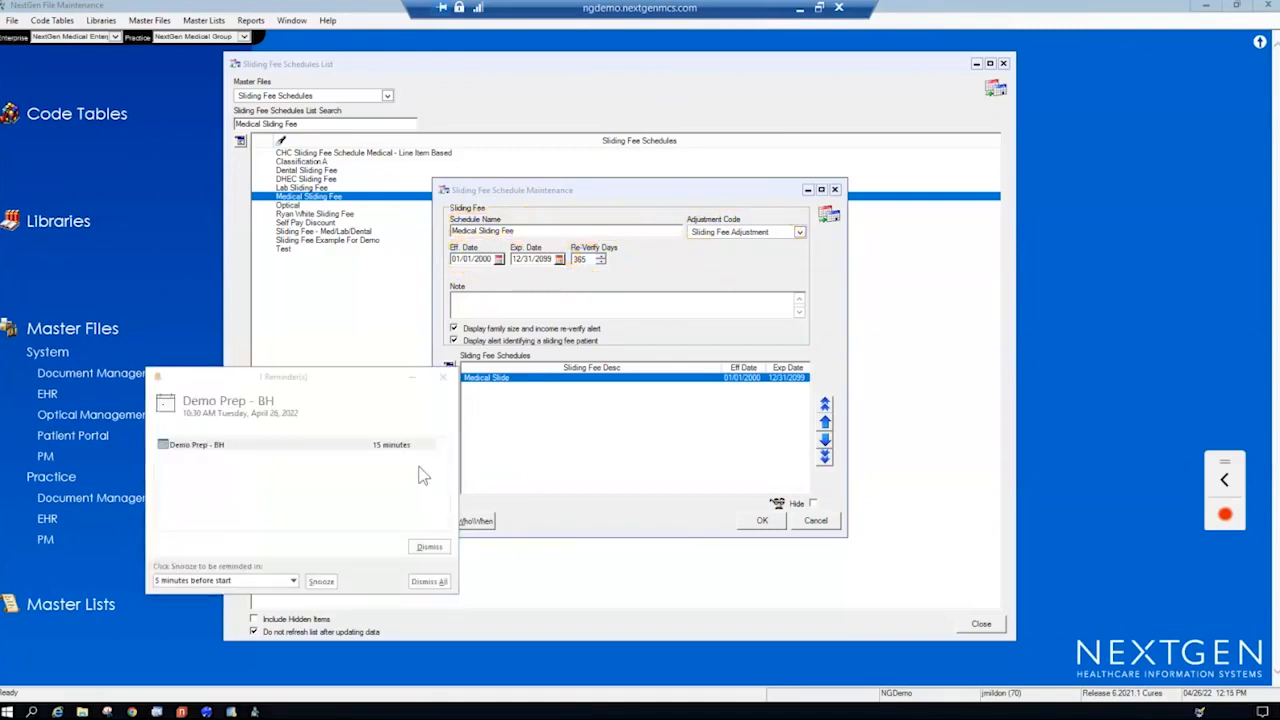
- Snooze the calendar reminder and open the Medical Slide entry's schedule detail
click(321, 581)
click(530, 377)
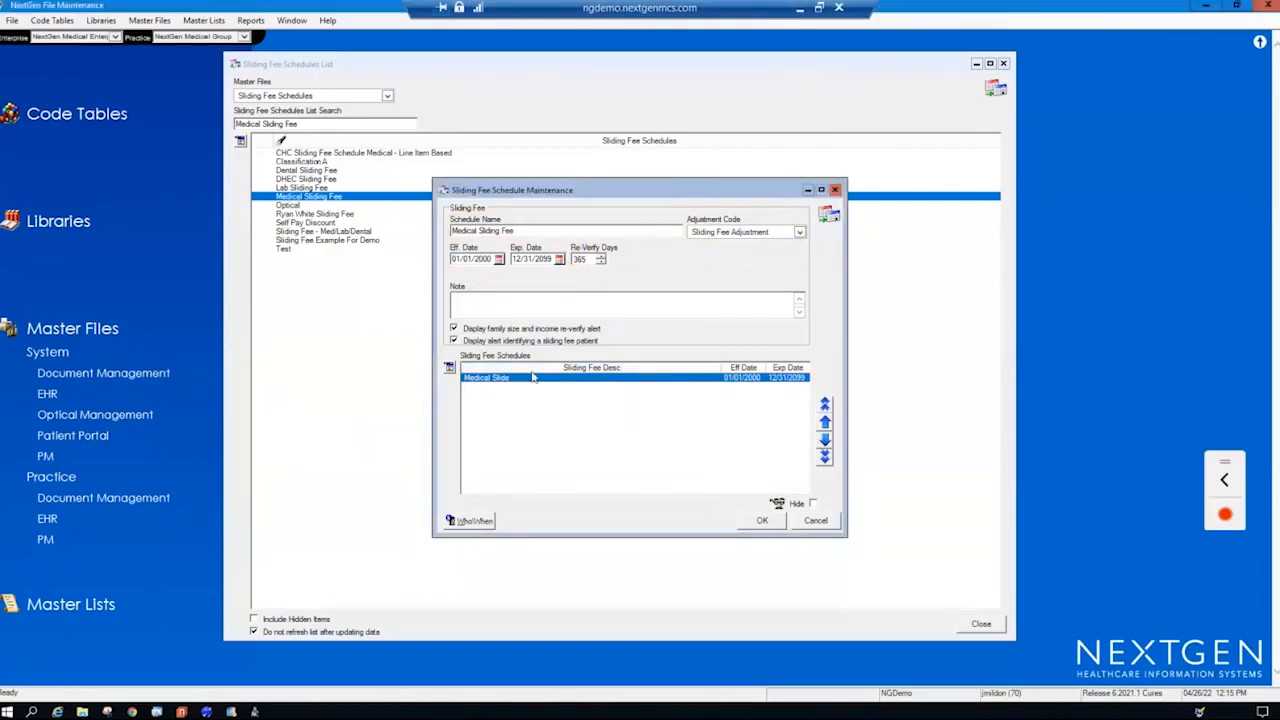
double_click(532, 377)
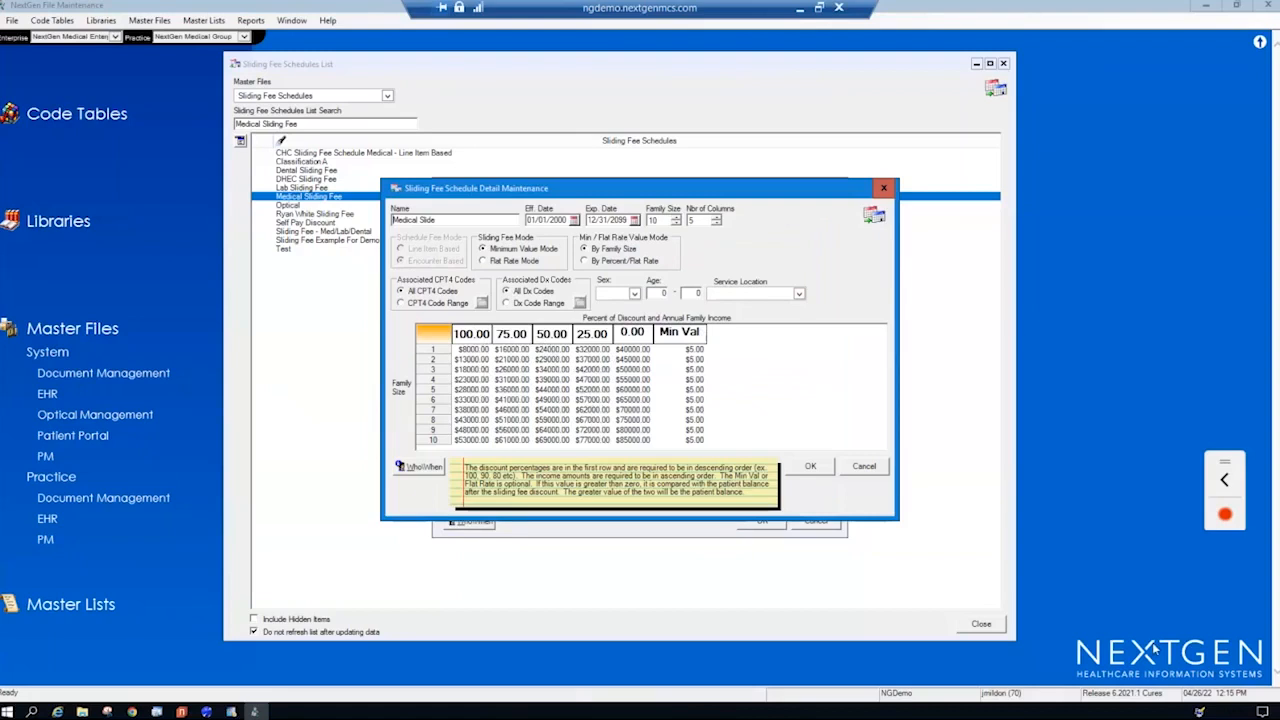
- Circle the Min Val column in the discount and family income grid with the screen highlighter, and clear the marking
click(1228, 711)
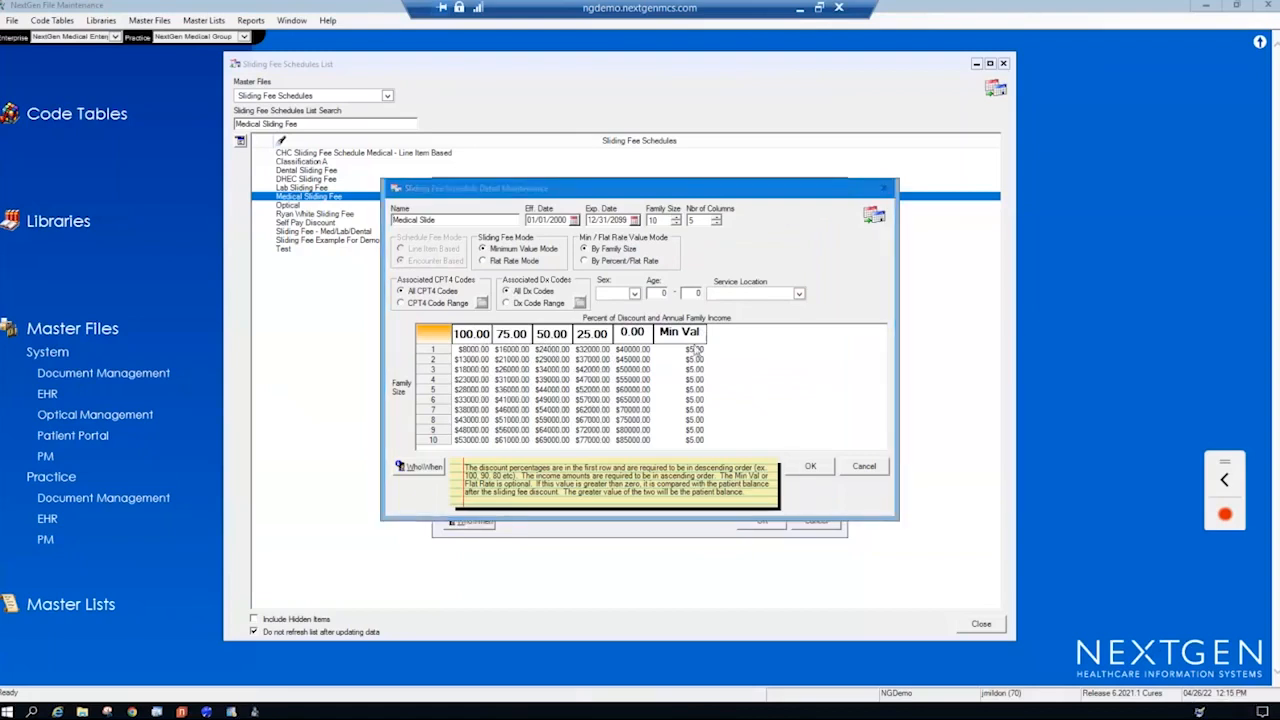
mouse_move(692, 322)
mouse_down()
mouse_move(668, 380)
mouse_move(728, 340)
mouse_move(703, 352)
mouse_up()
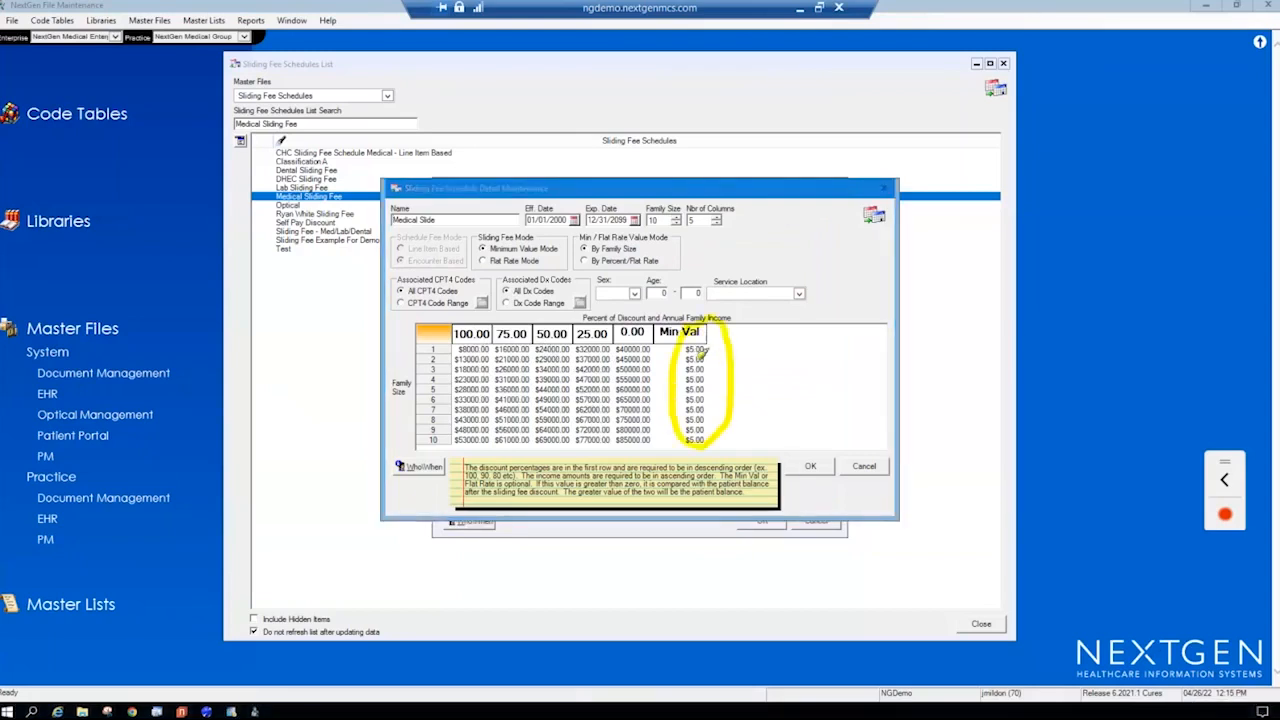
key(Escape)
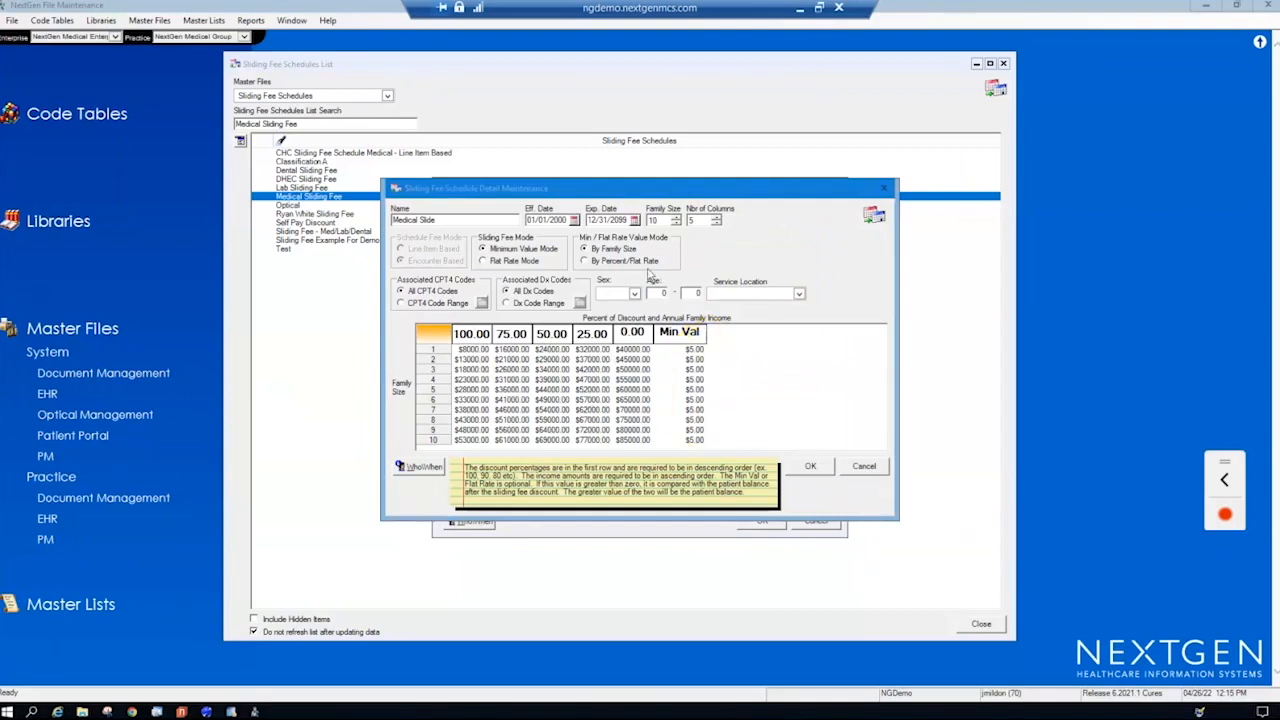
- Highlight the Medical Slide's effective and expiration dates, the family size setting with its grid rows, and the number of columns
click(1197, 714)
mouse_move(561, 209)
mouse_down()
mouse_move(577, 241)
mouse_move(576, 204)
mouse_up()
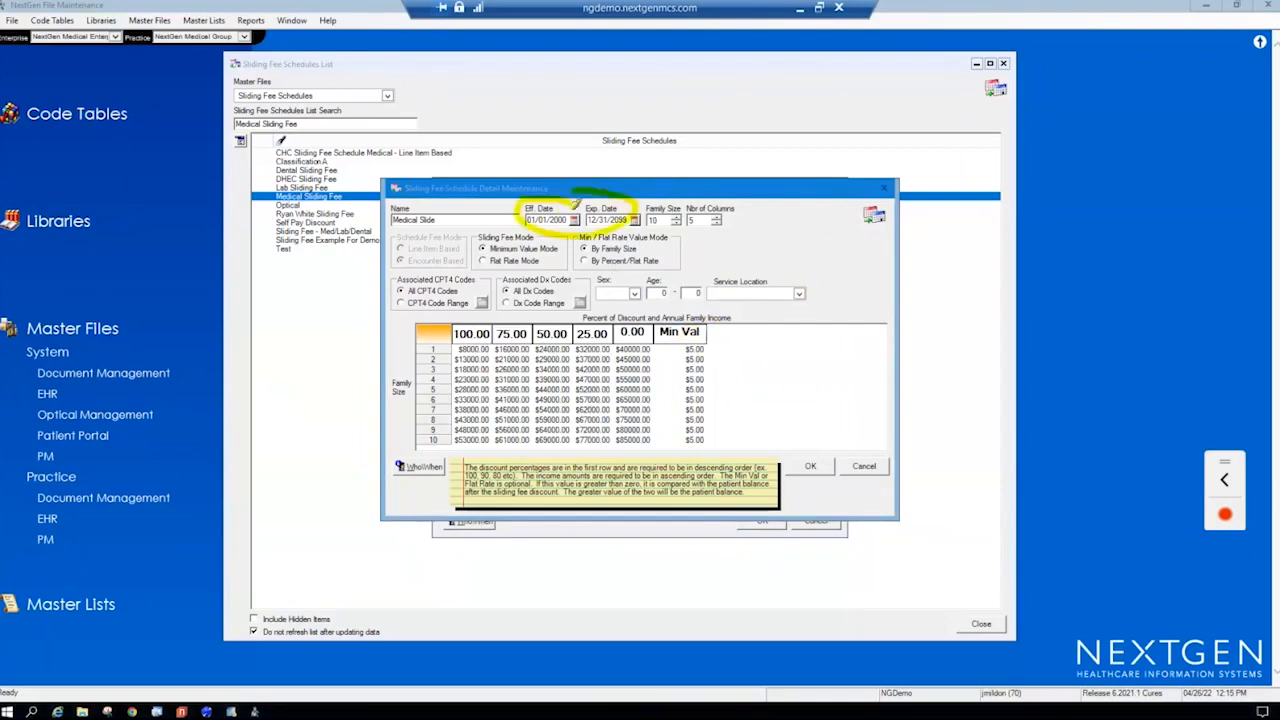
mouse_move(660, 205)
mouse_down()
mouse_move(641, 225)
mouse_move(665, 204)
mouse_move(681, 230)
mouse_up()
mouse_move(447, 320)
mouse_down()
mouse_move(438, 446)
mouse_move(437, 425)
mouse_up()
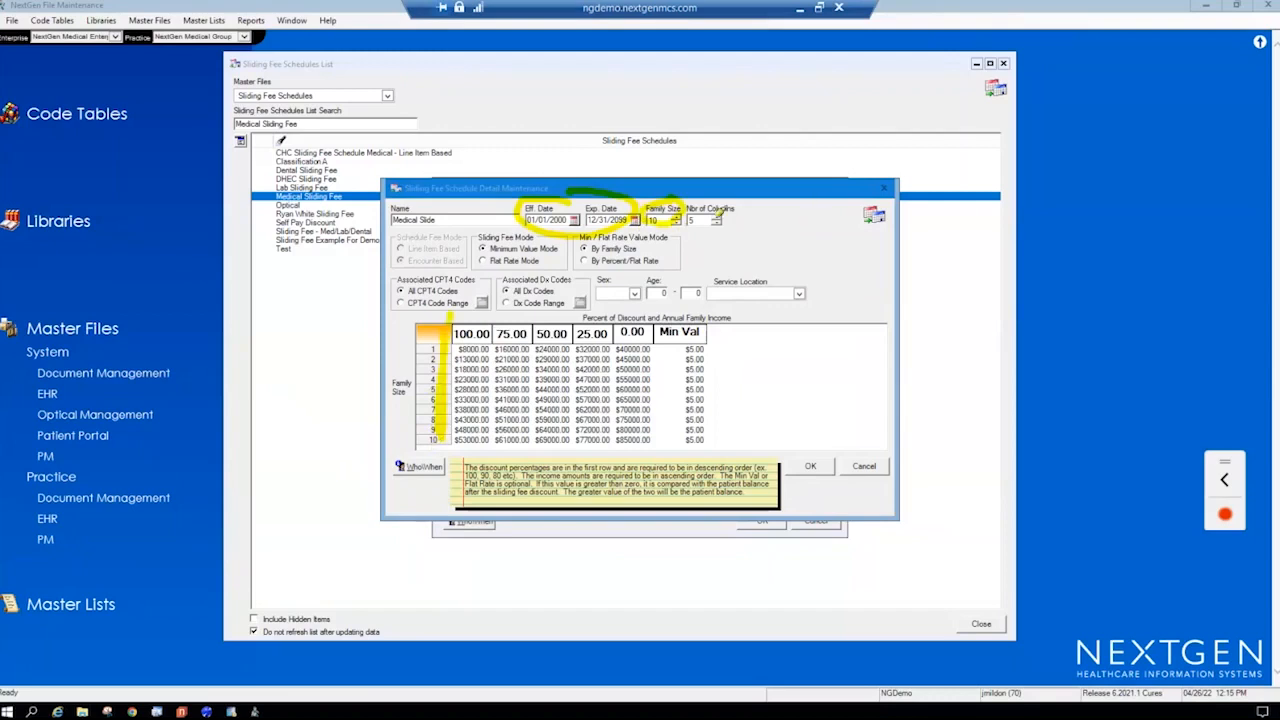
drag(673, 237, 739, 211)
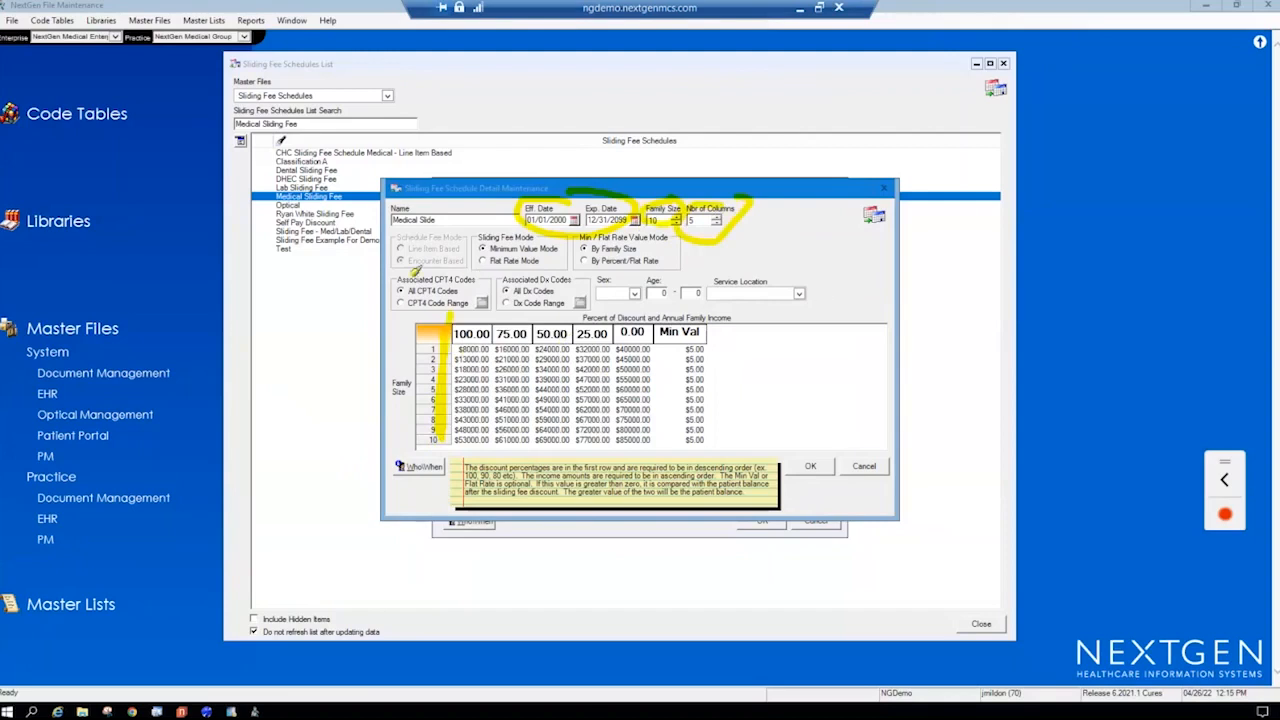
- Highlight the options under Schedule Fee Mode, Sliding Fee Mode and Min / Flat Rate Value Mode
drag(399, 264, 470, 264)
drag(397, 249, 452, 252)
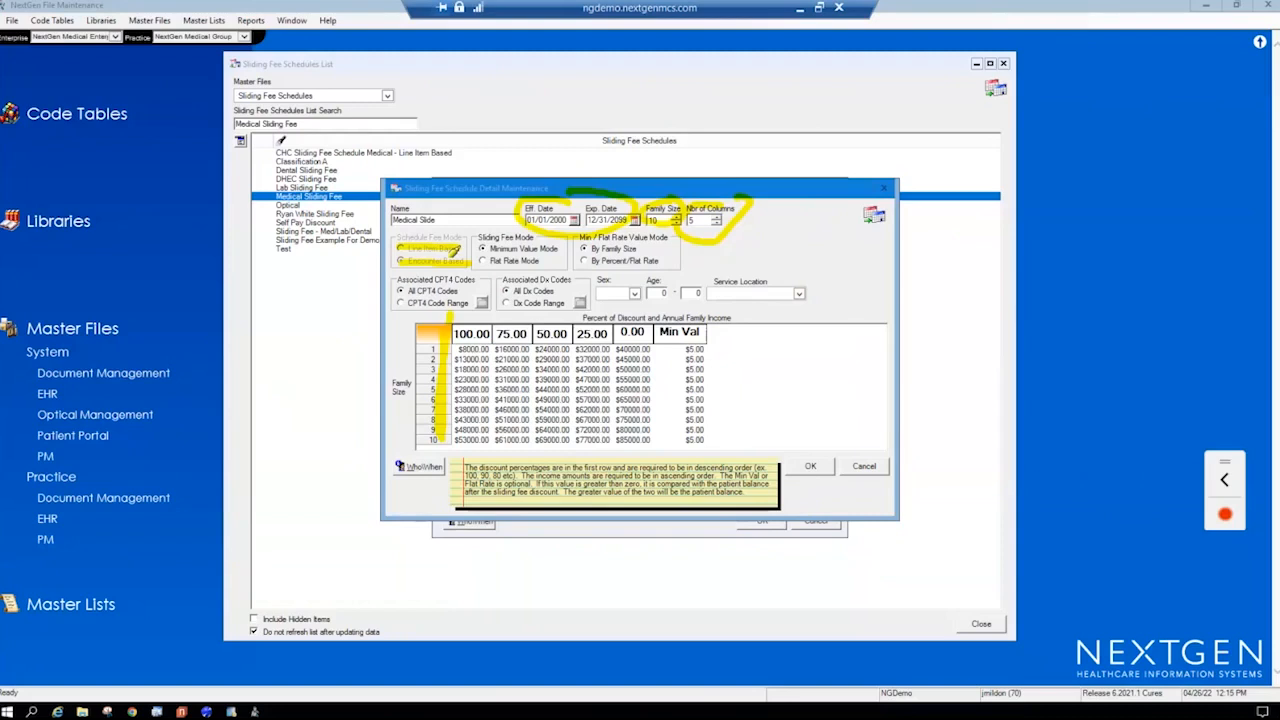
mouse_move(476, 254)
mouse_down()
mouse_move(546, 254)
mouse_move(506, 270)
mouse_move(640, 248)
mouse_move(616, 267)
mouse_move(648, 266)
mouse_up()
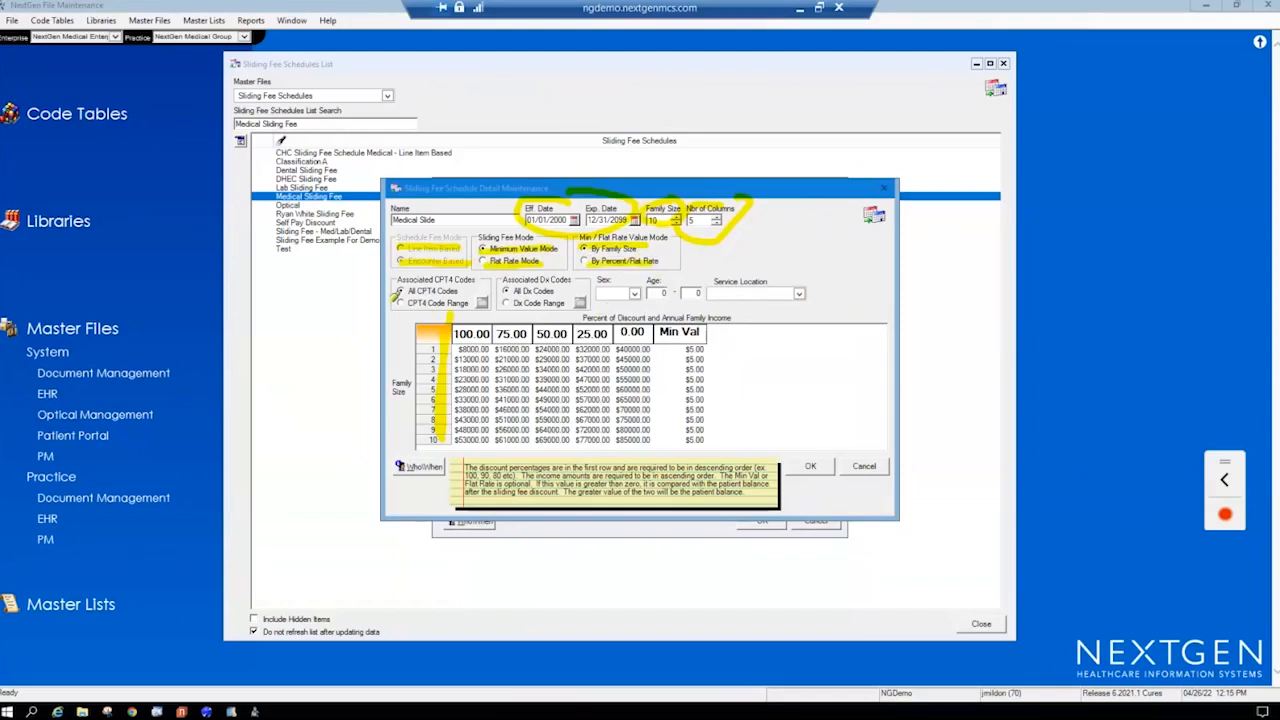
- Highlight the associated CPT4 code options, the associated Dx code options, and the sex and age criteria
drag(396, 291, 488, 292)
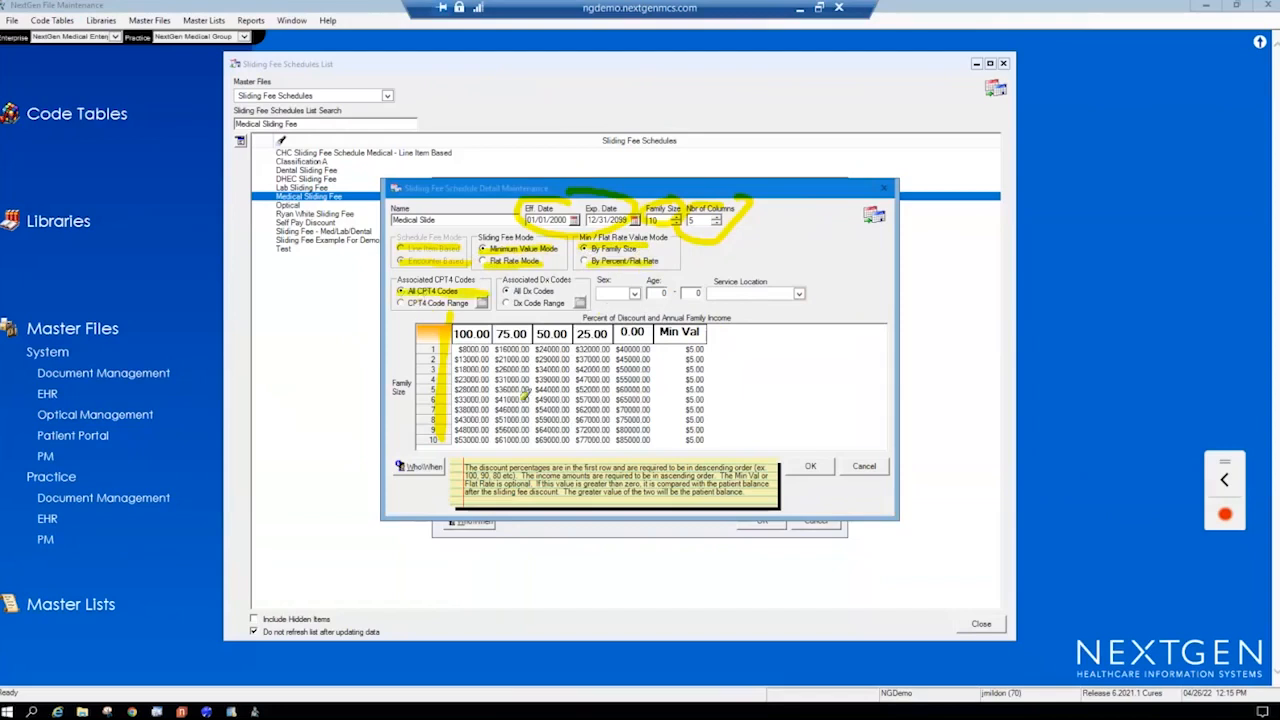
drag(398, 303, 472, 303)
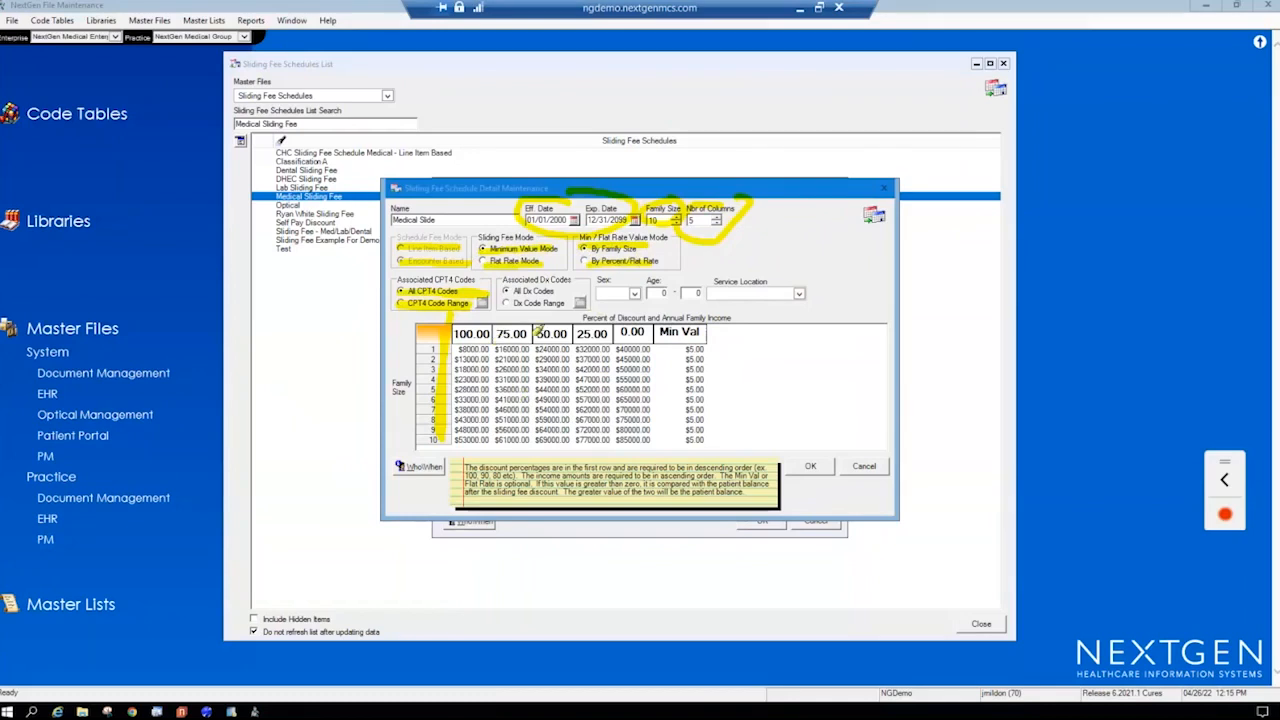
drag(557, 281, 567, 271)
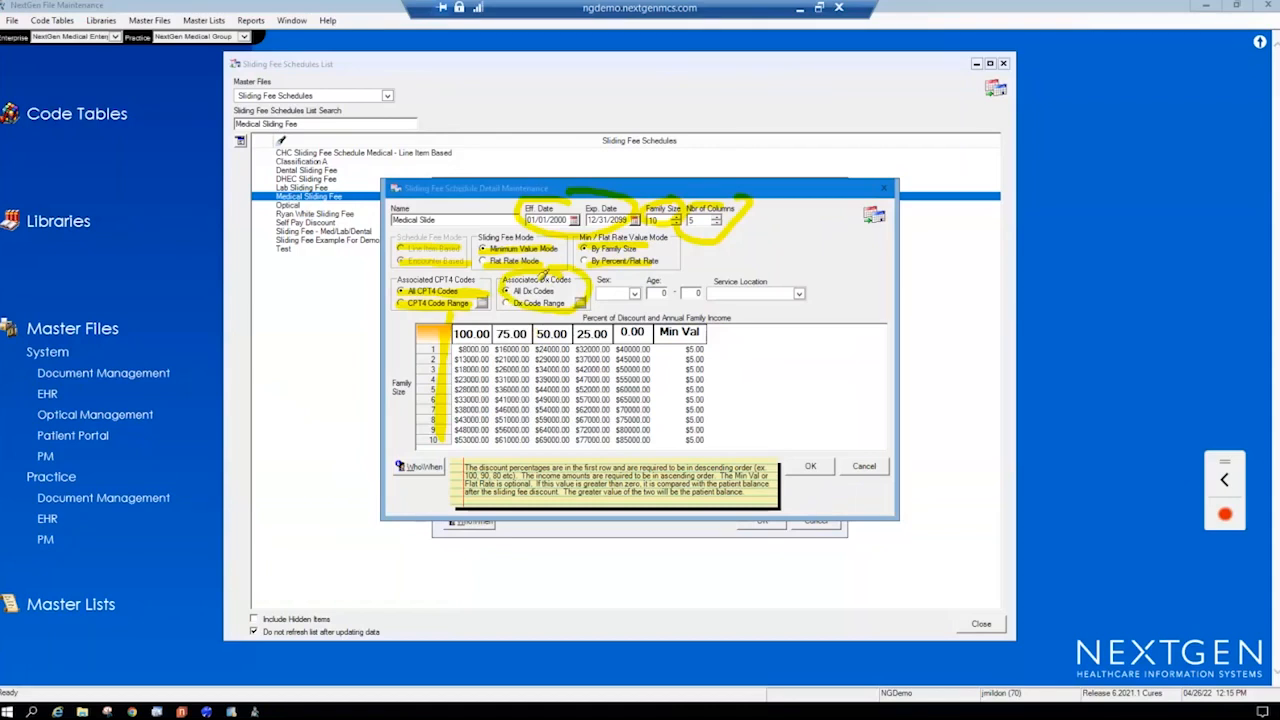
mouse_move(628, 277)
mouse_down()
mouse_move(583, 293)
mouse_move(629, 273)
mouse_move(672, 318)
mouse_move(706, 280)
mouse_move(652, 266)
mouse_up()
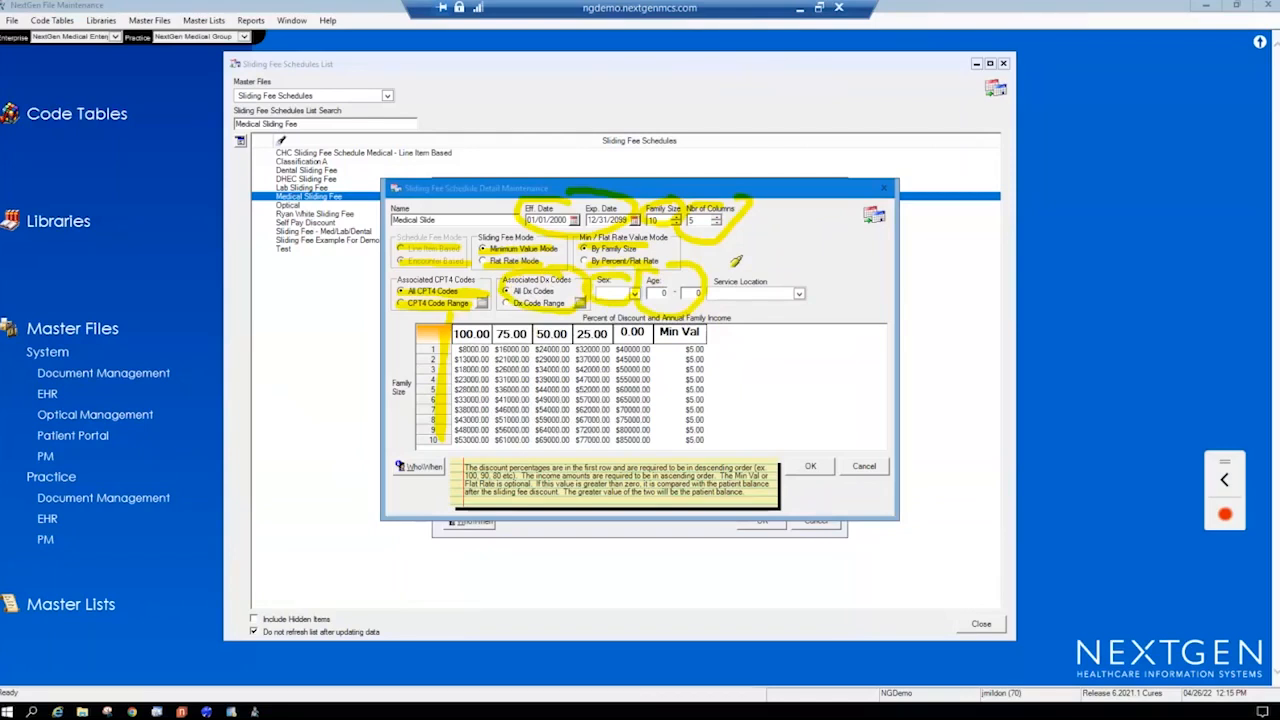
- Circle the Service Location criterion with the screen highlighter, and clear all markings from the Medical Slide details
mouse_move(758, 283)
mouse_down()
mouse_move(712, 287)
mouse_move(806, 290)
mouse_move(782, 275)
mouse_up()
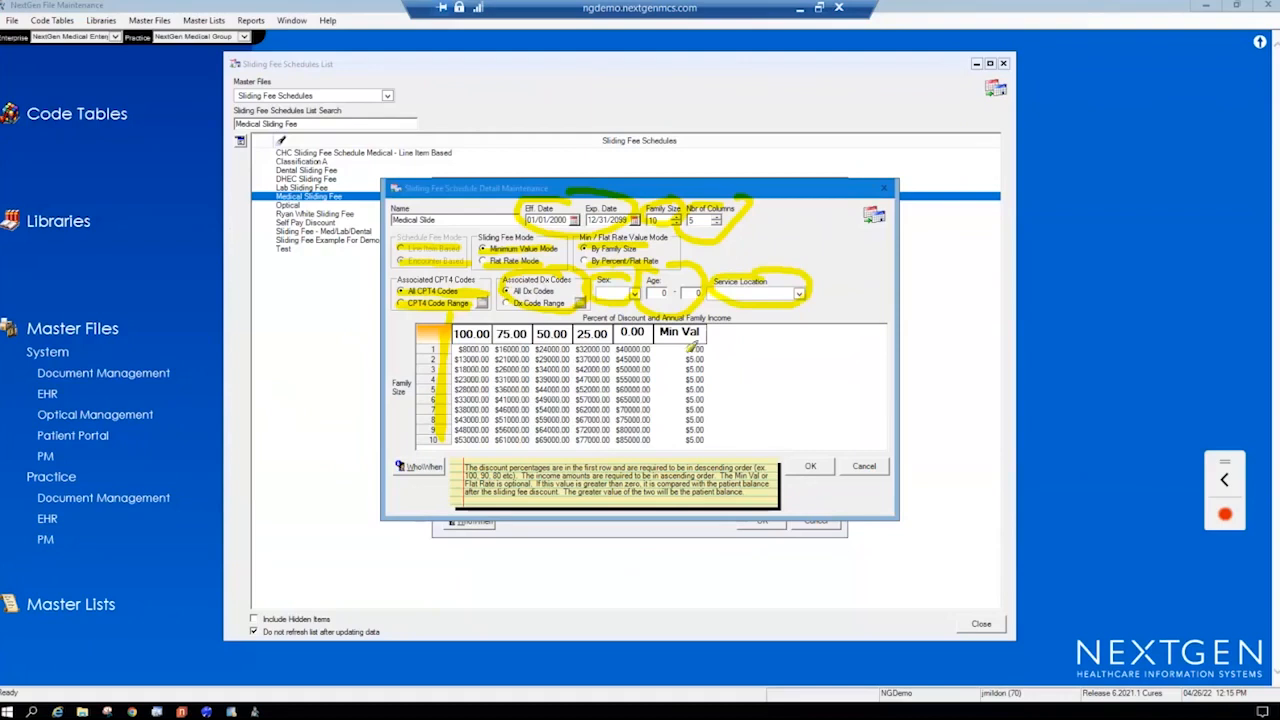
key(Escape)
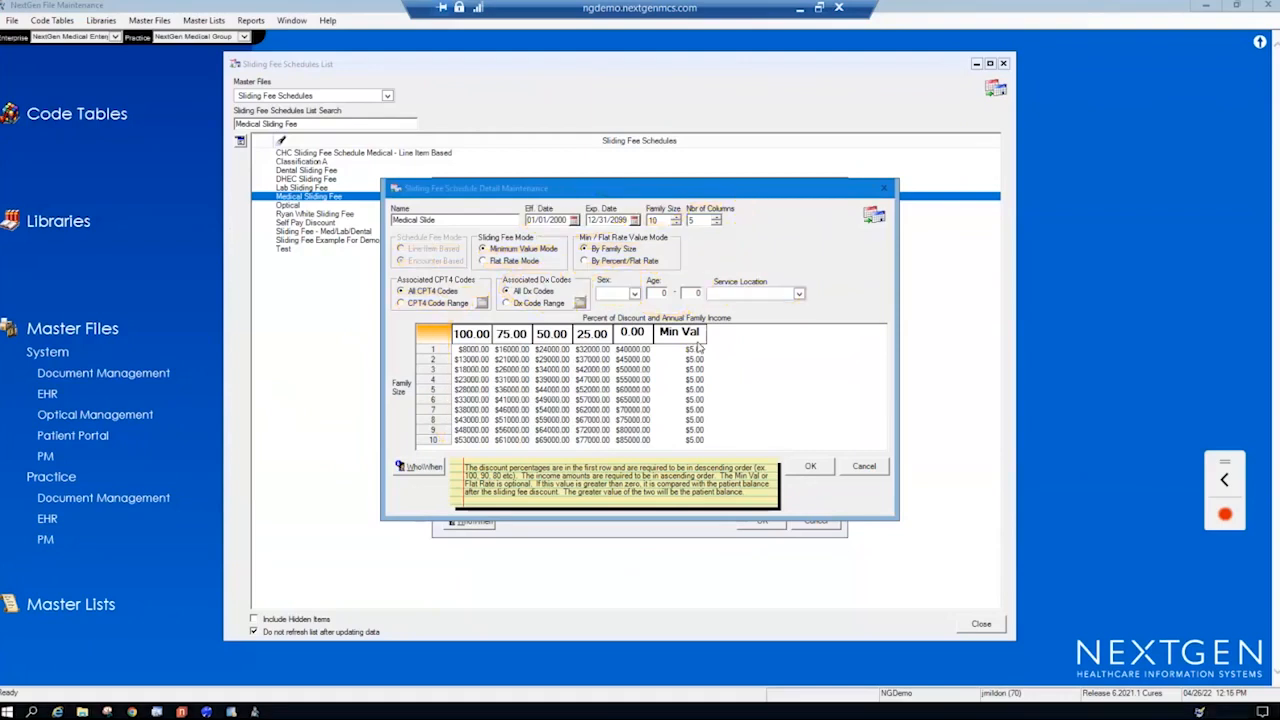
- Close the Medical Slide details and the Medical Sliding Fee schedule without saving, and close the Sliding Fee Schedules List
click(865, 468)
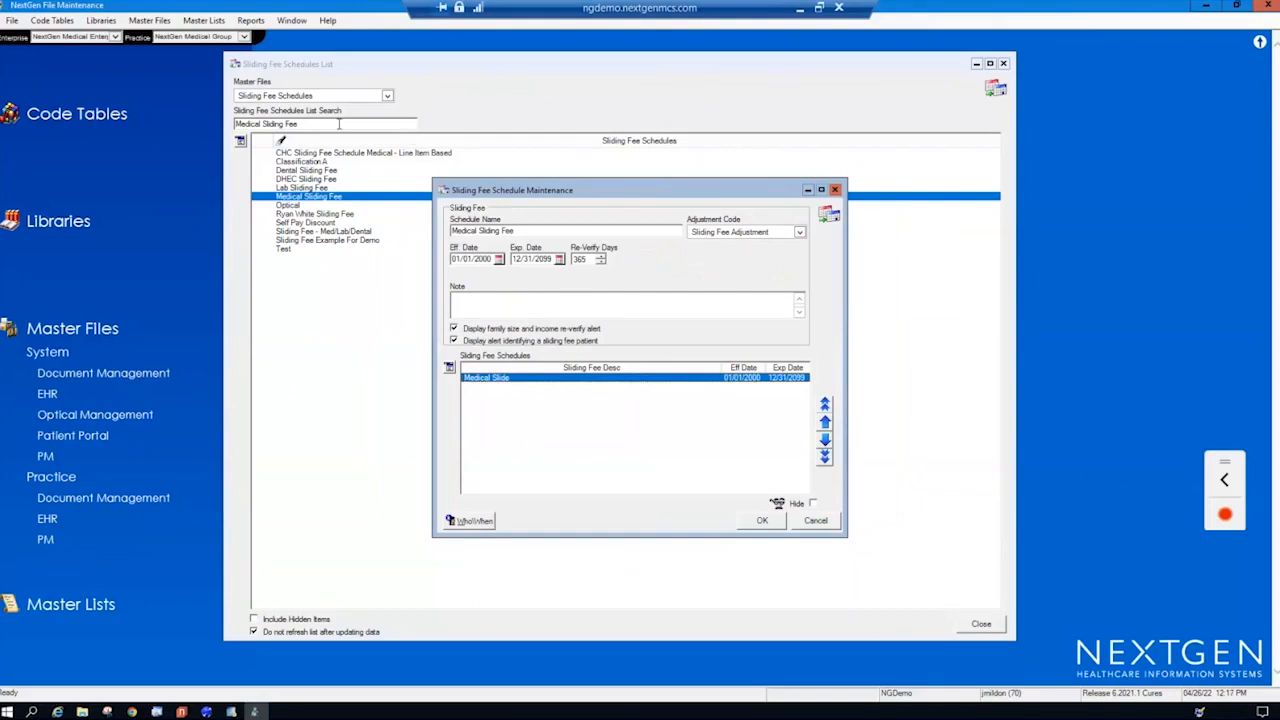
click(816, 522)
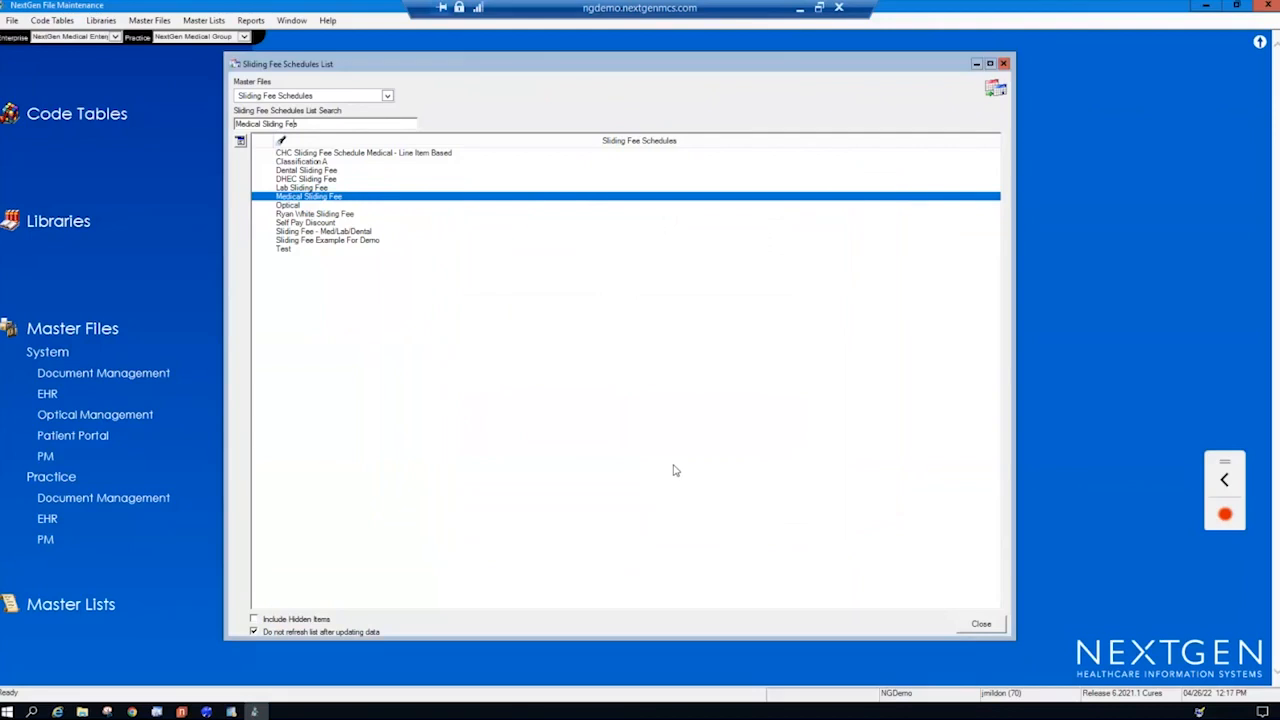
click(1003, 63)
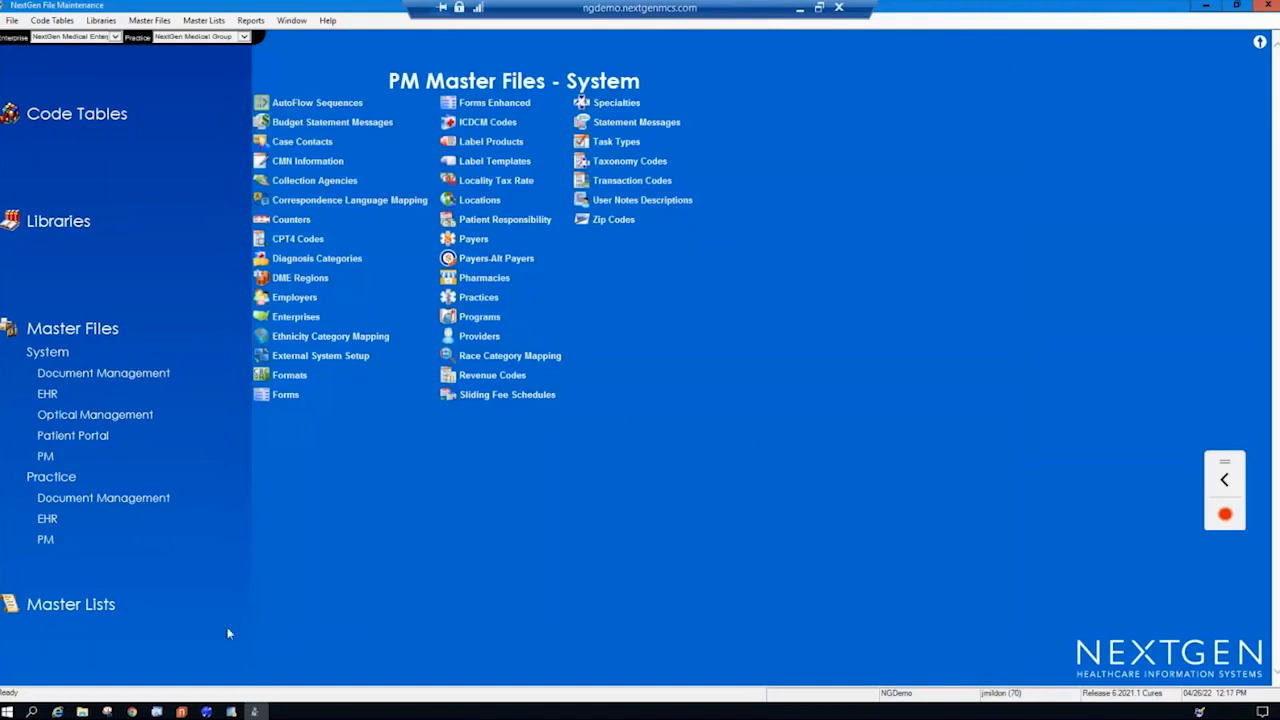
- Locate the Background Business Processor in the NextGen Application Launcher, and dismiss the launcher
click(205, 712)
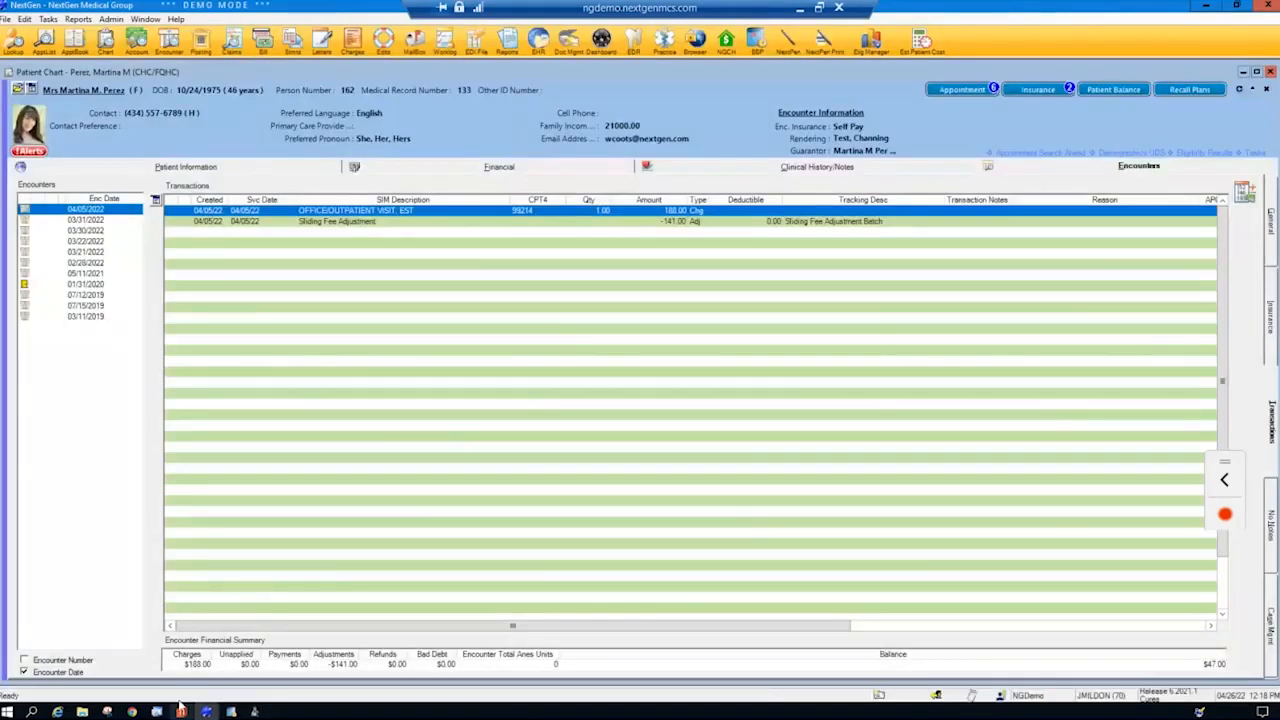
click(182, 711)
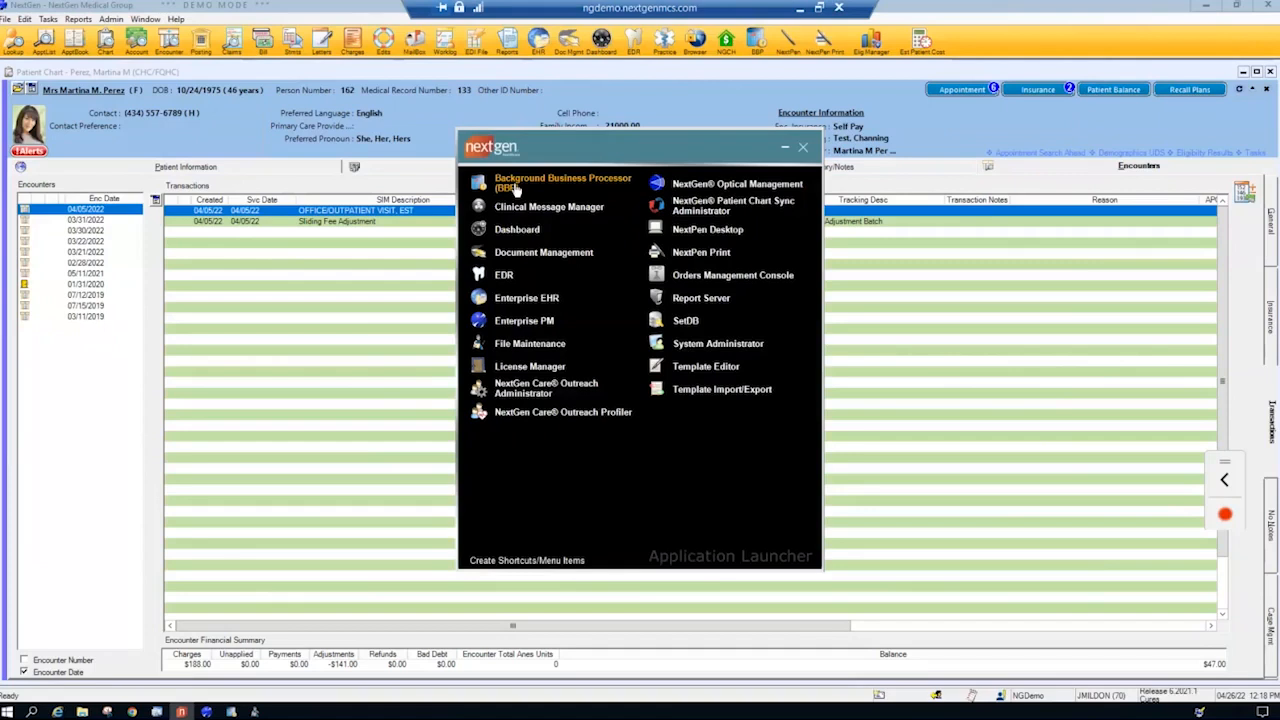
click(391, 425)
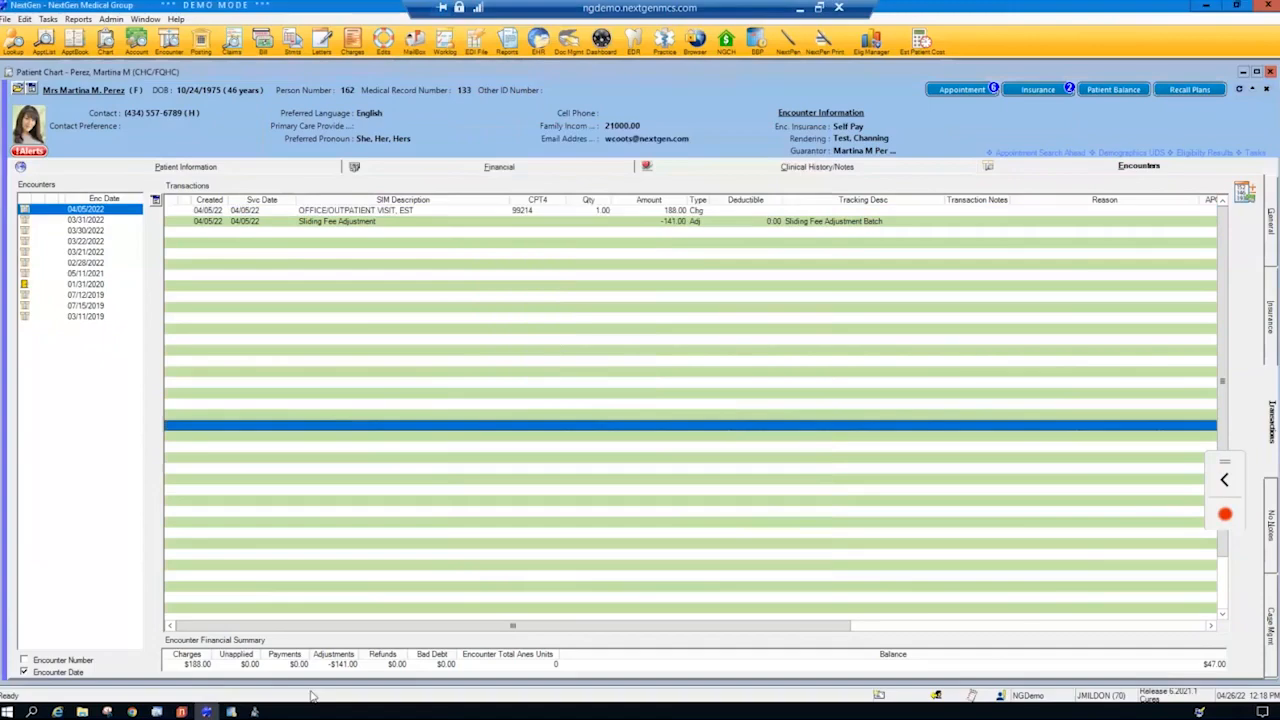
click(256, 712)
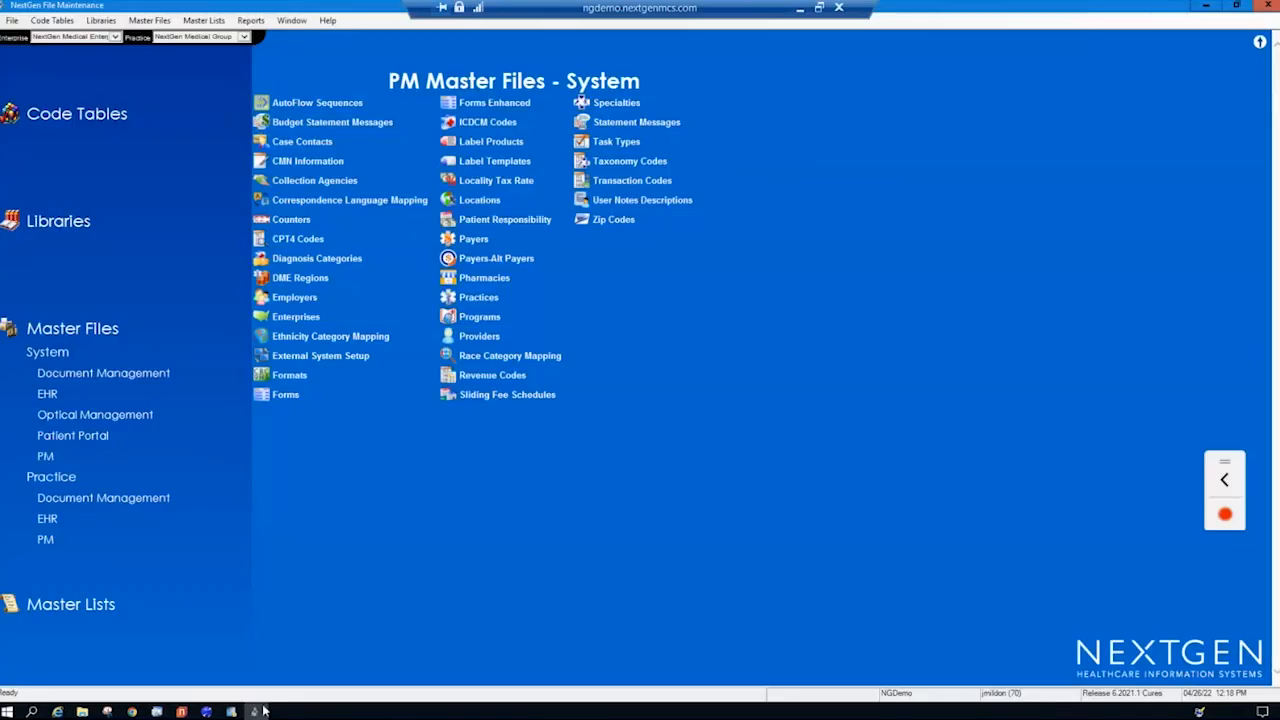
- In the Background Business Processor Console, open the Daily Processes package and find its Sliding Fee Post Insurance job
click(231, 712)
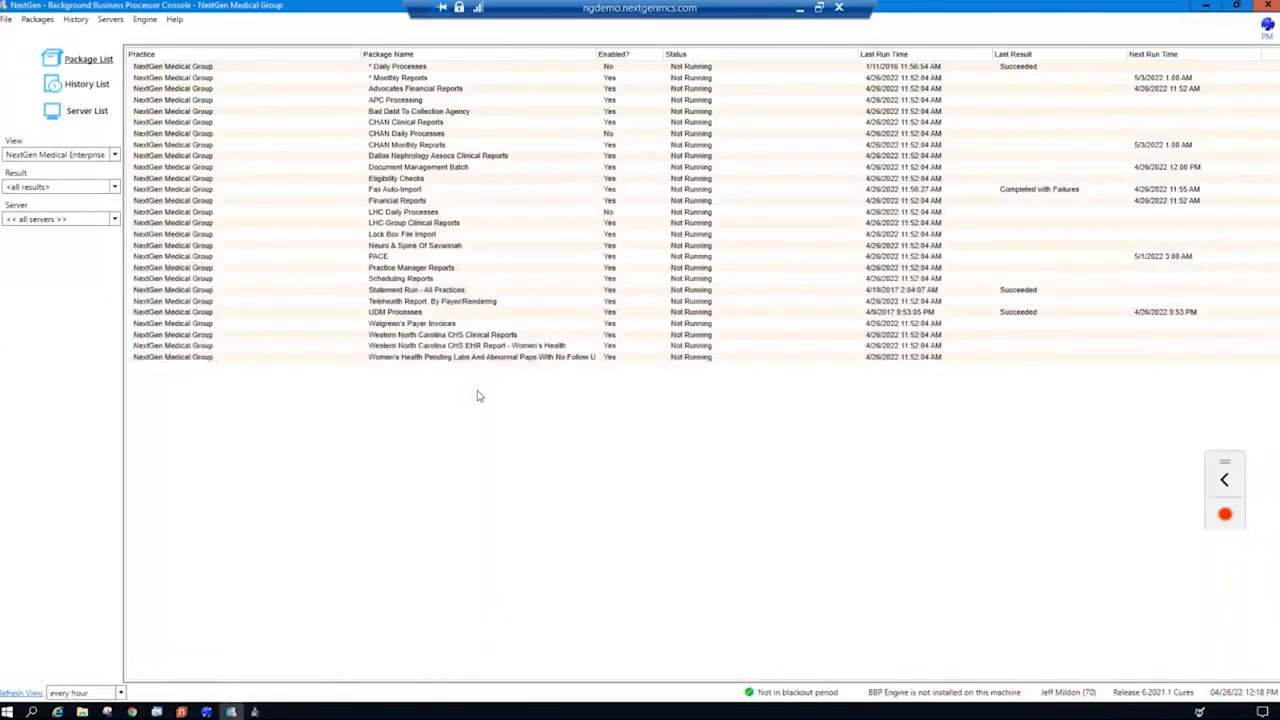
double_click(419, 68)
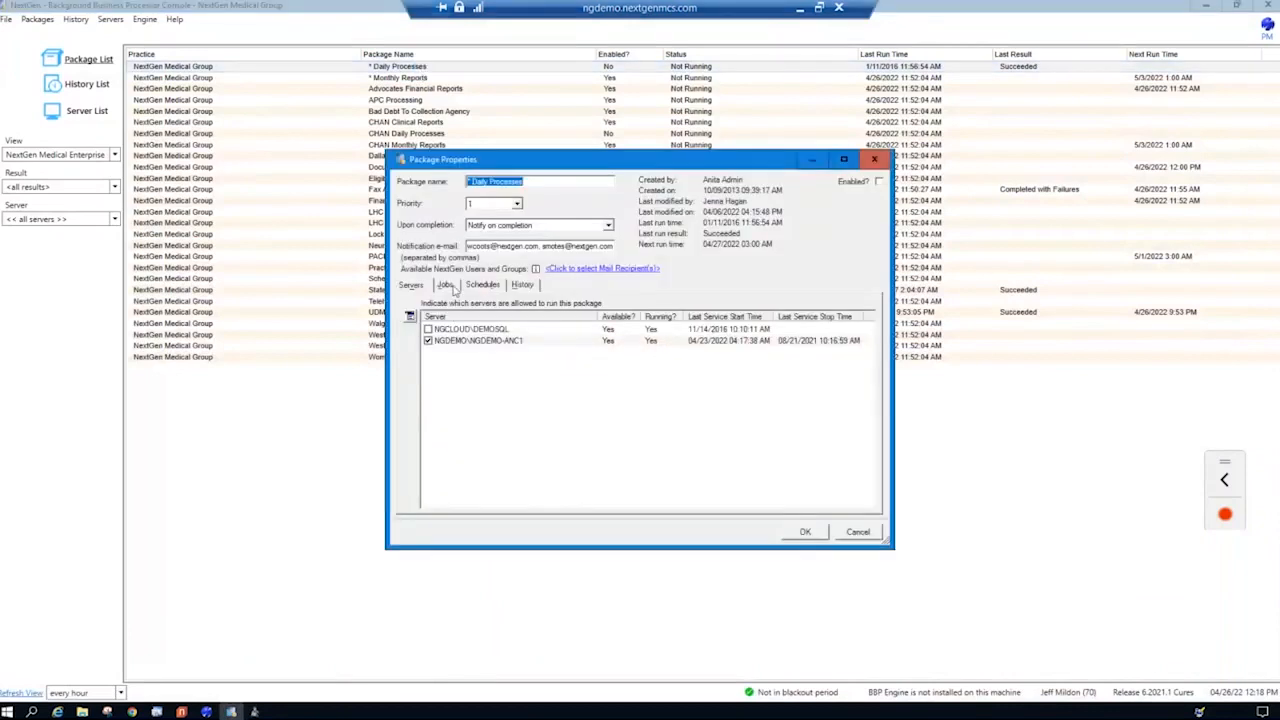
click(446, 285)
drag(578, 305, 657, 305)
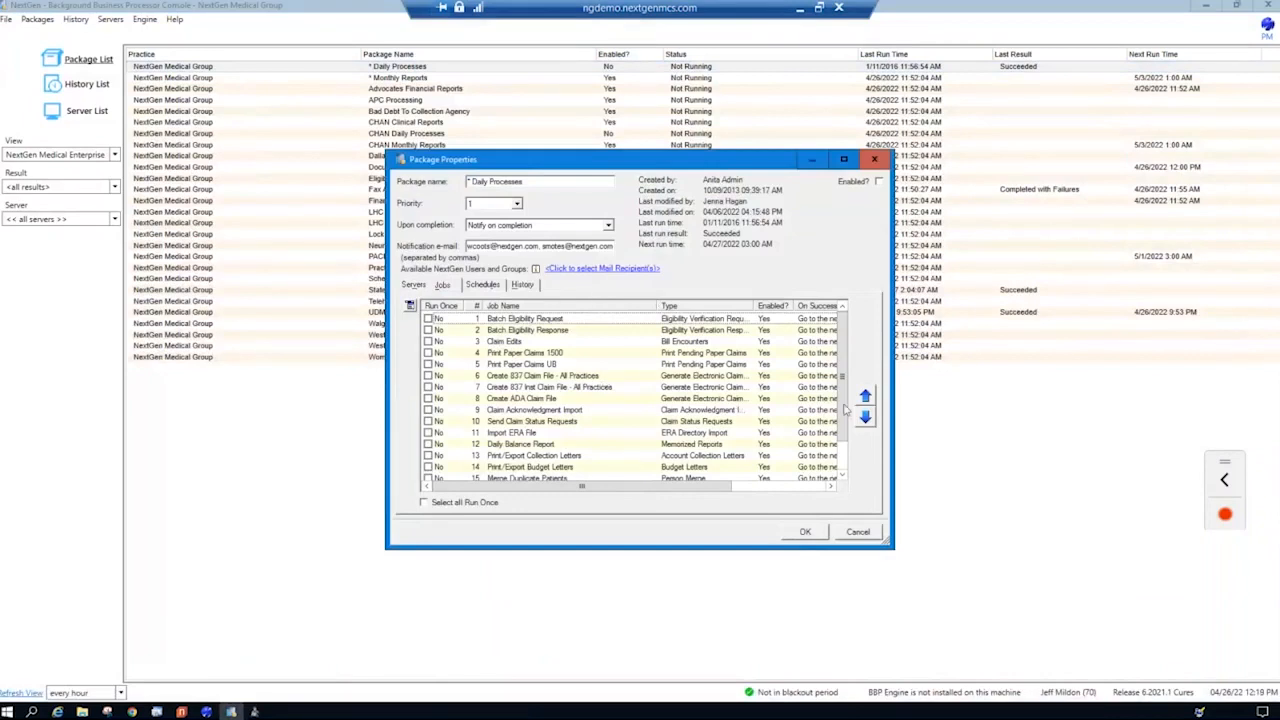
scroll(825, 435, down, 1)
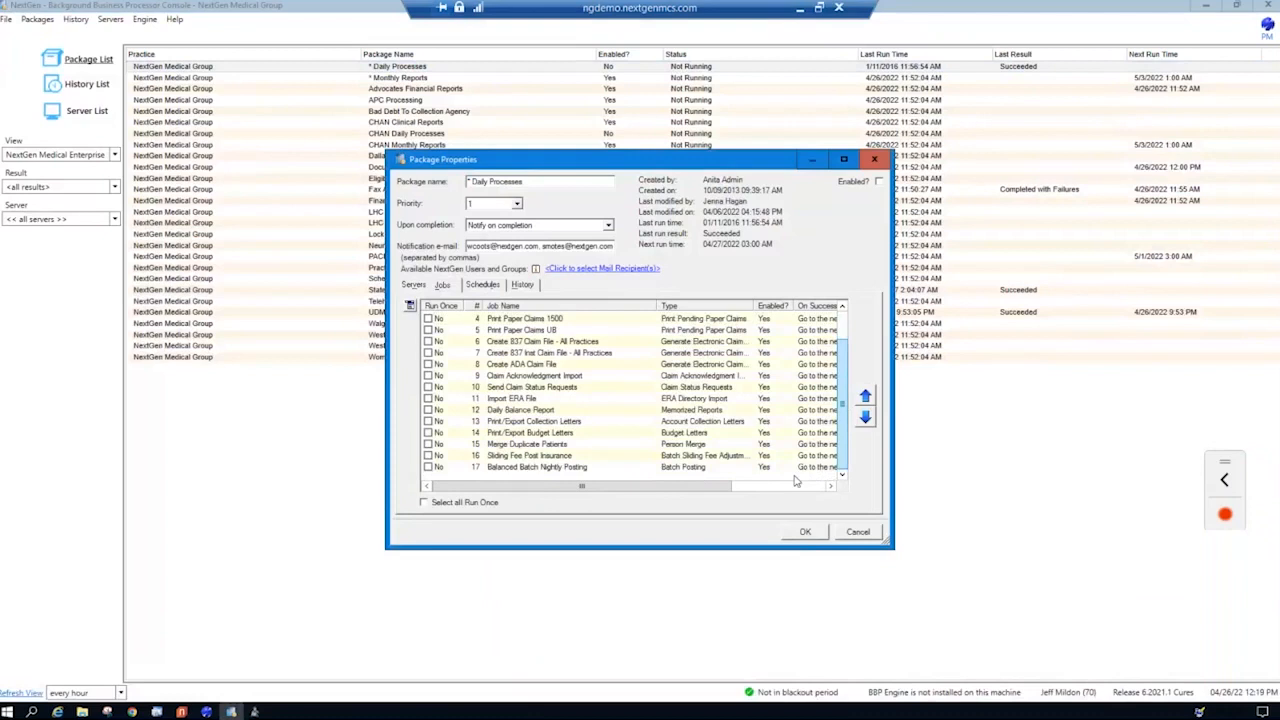
click(531, 456)
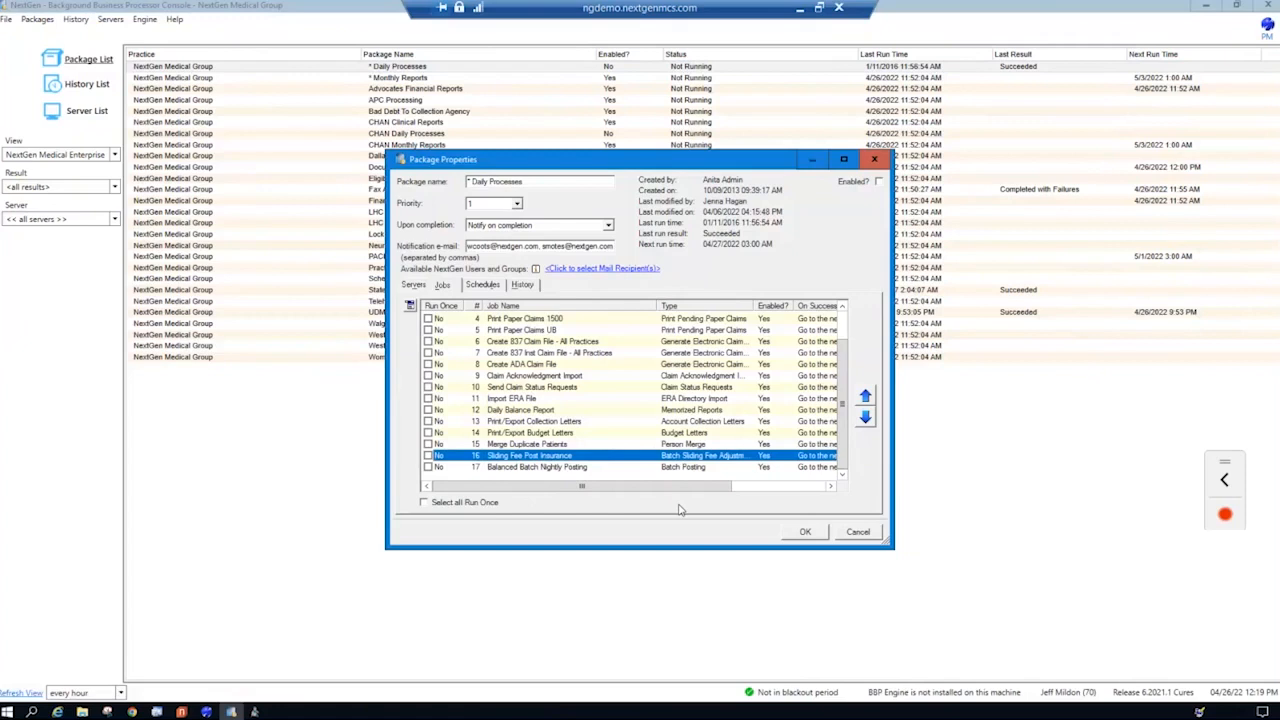
- Examine the package's daily work week schedule and its Sliding Fee Post Insurance job, and close the package without saving
click(496, 286)
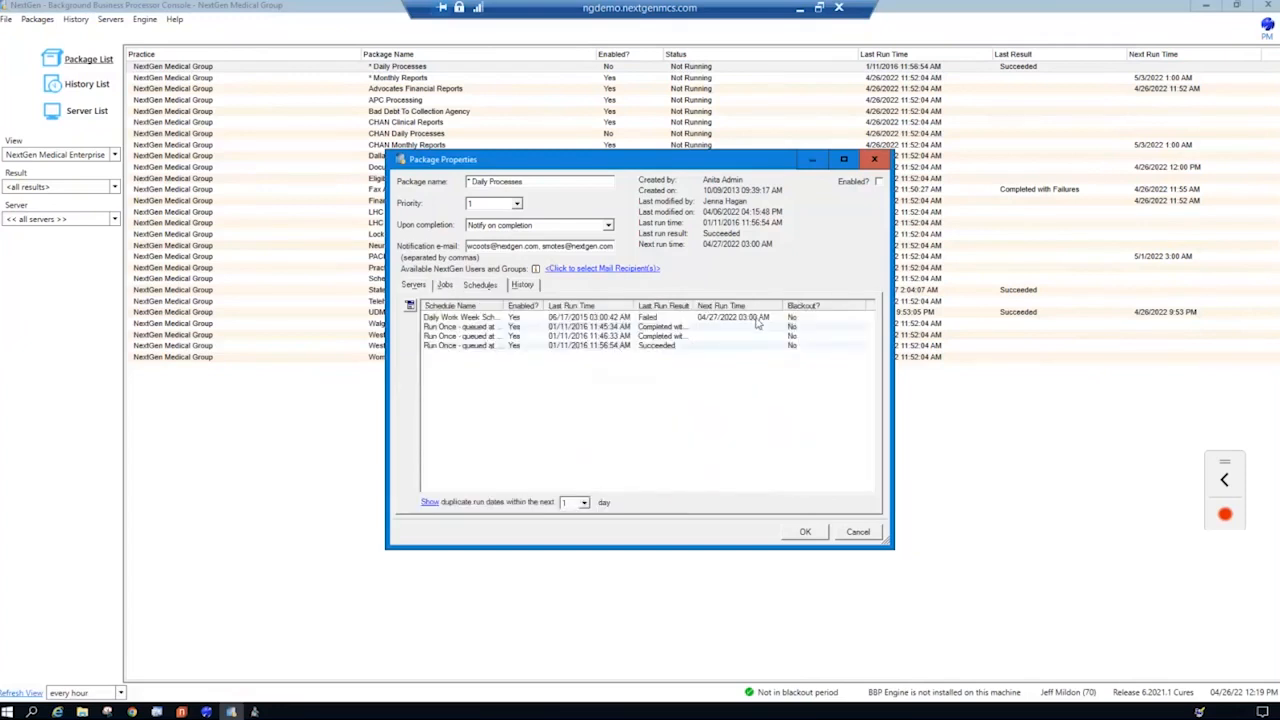
click(758, 318)
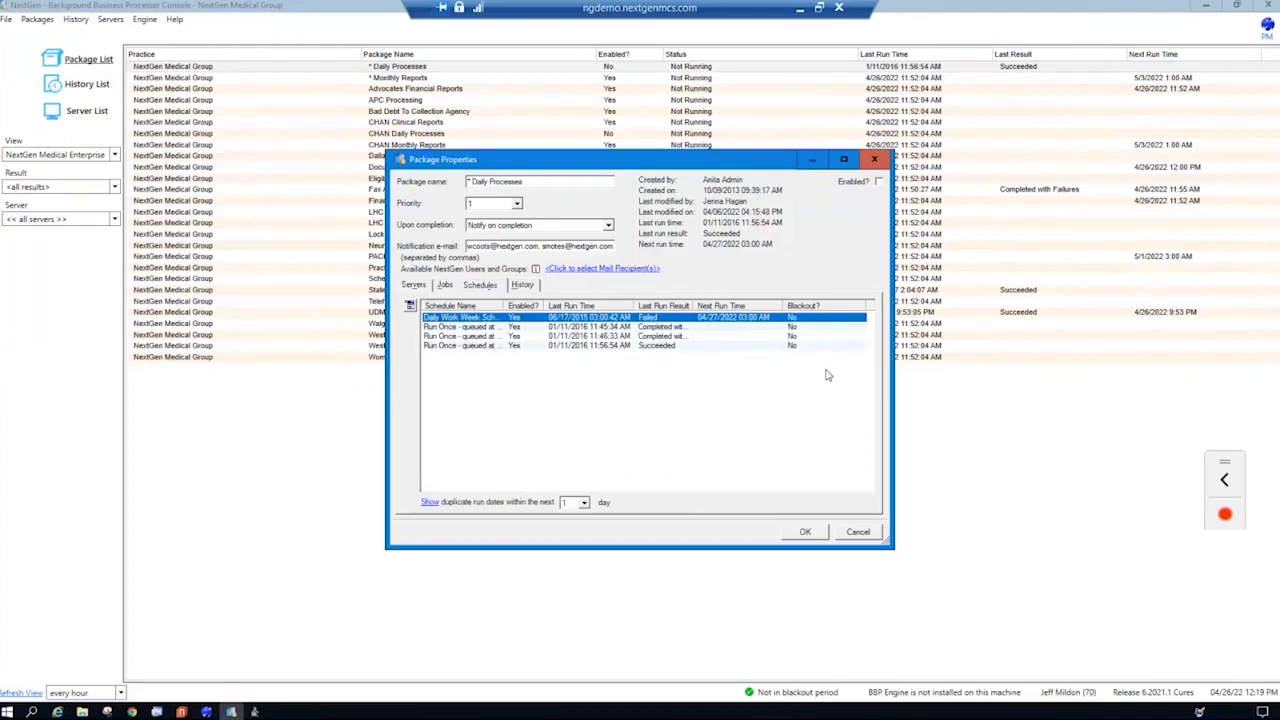
click(445, 286)
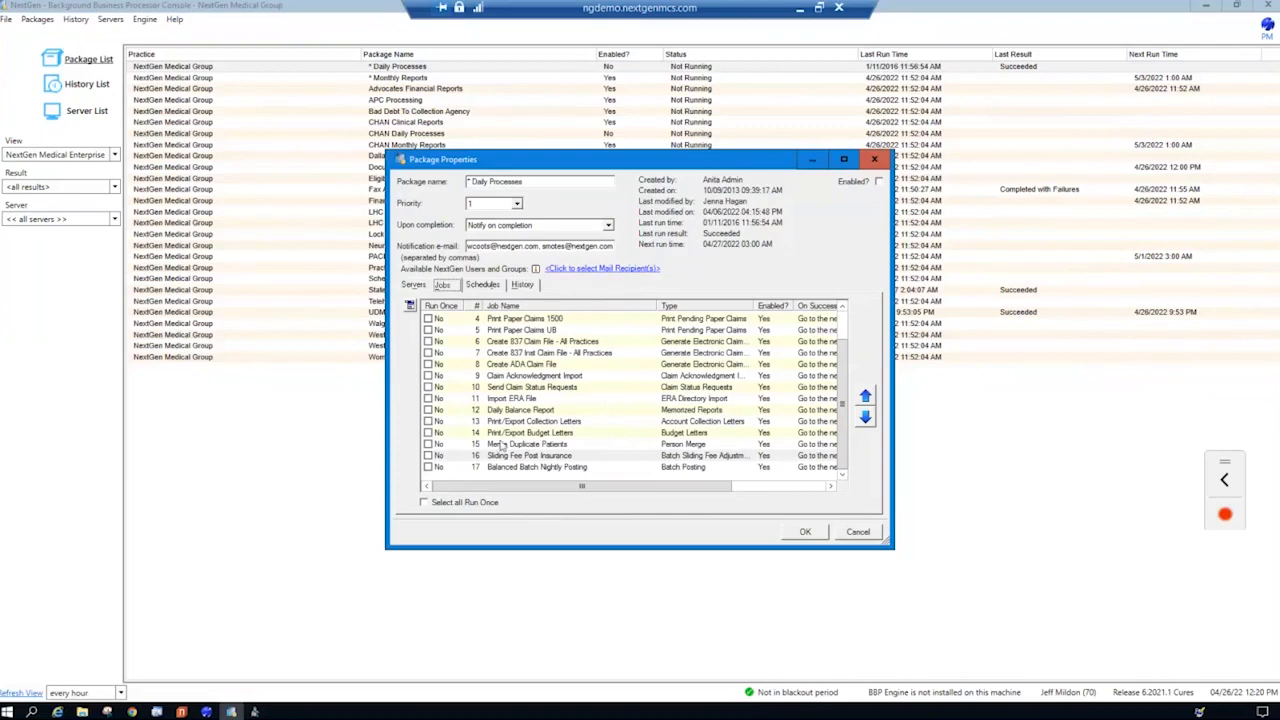
click(537, 456)
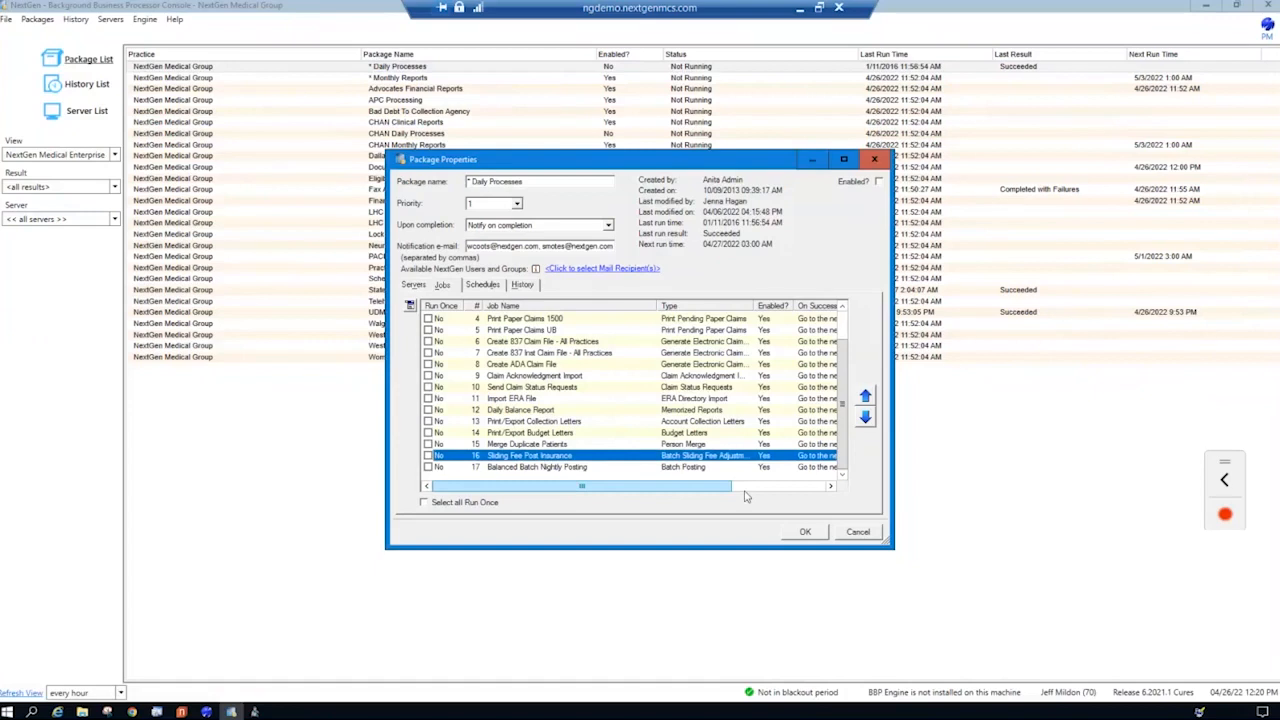
click(858, 532)
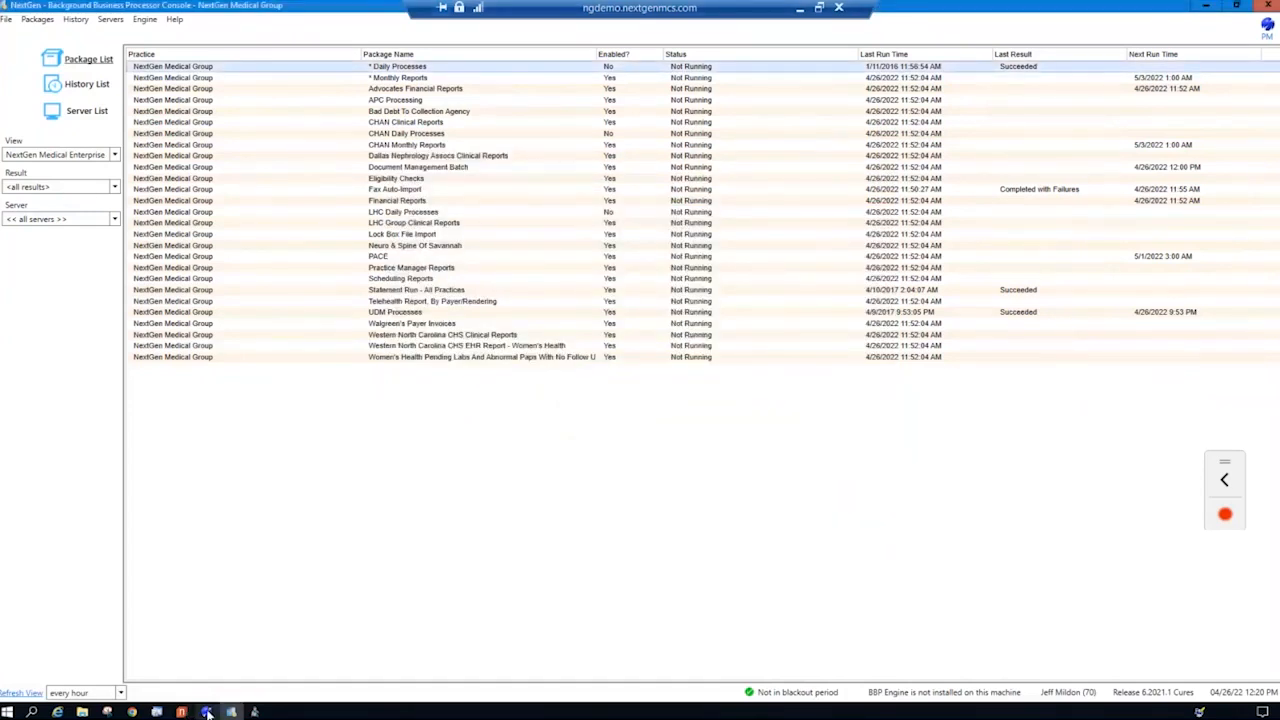
- Switch to the patient chart in NextGen PM and create a new encounter with Main Office as the service location
click(207, 712)
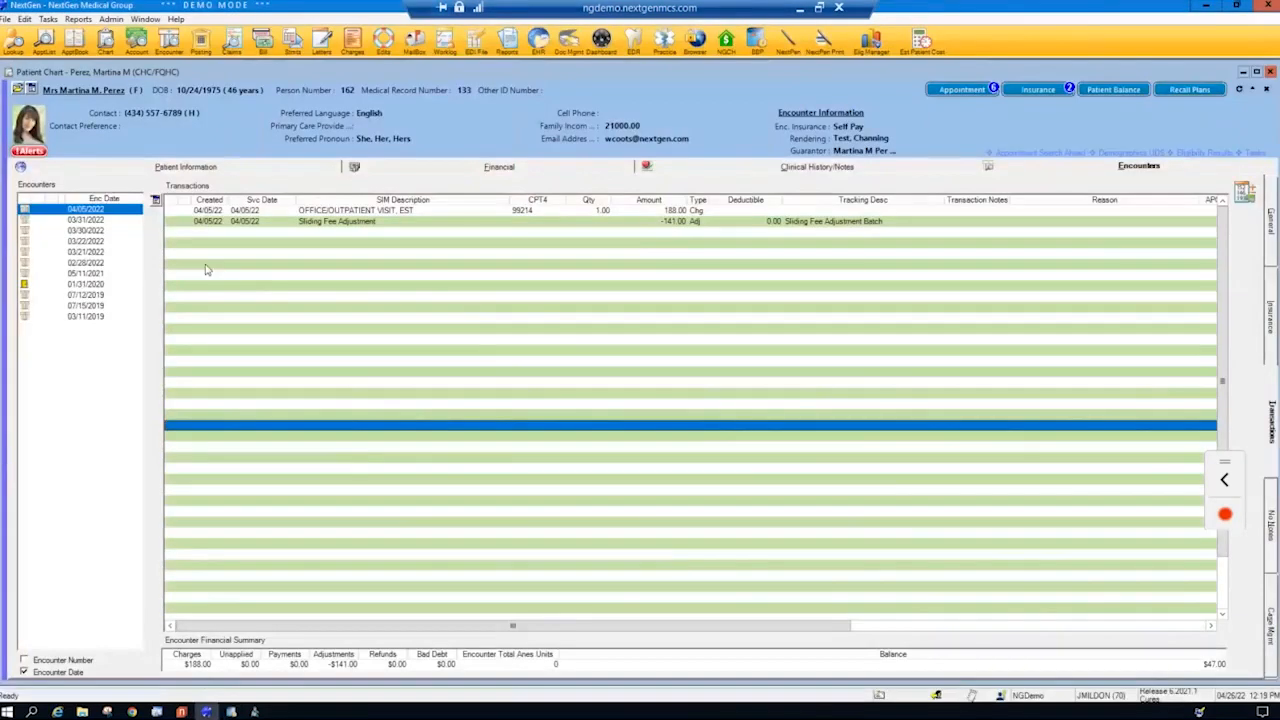
right_click(101, 213)
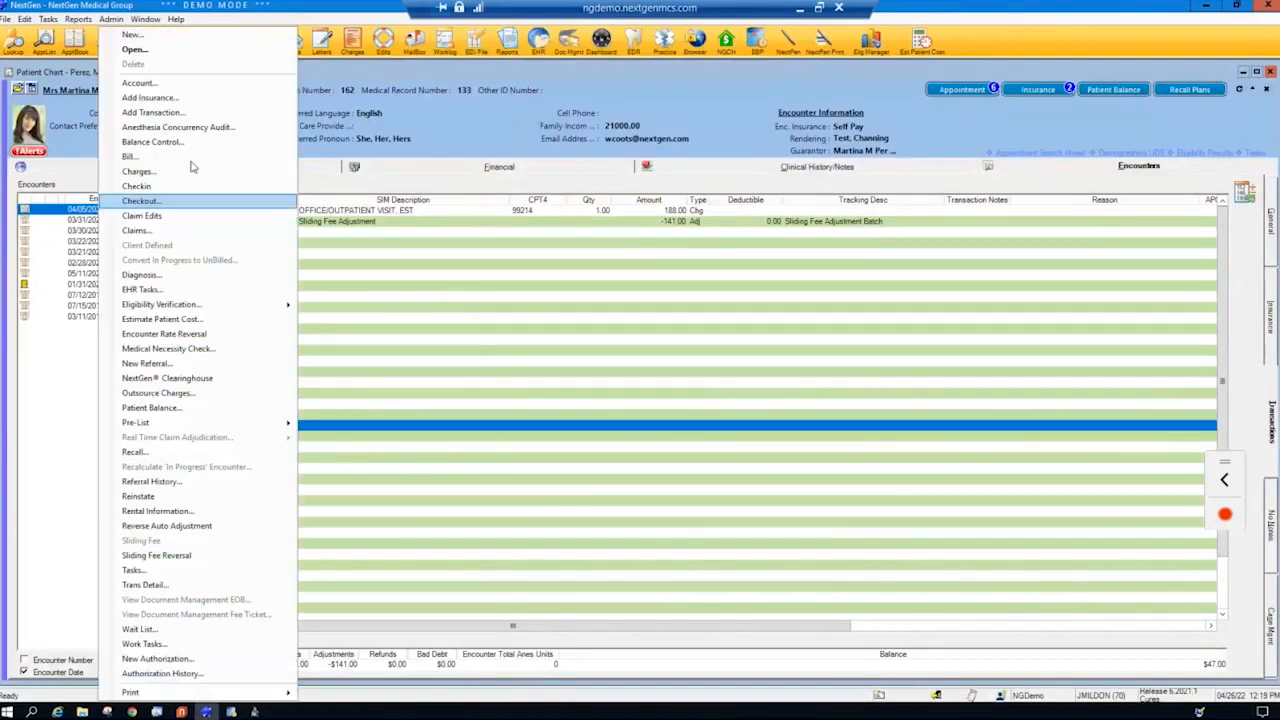
click(196, 38)
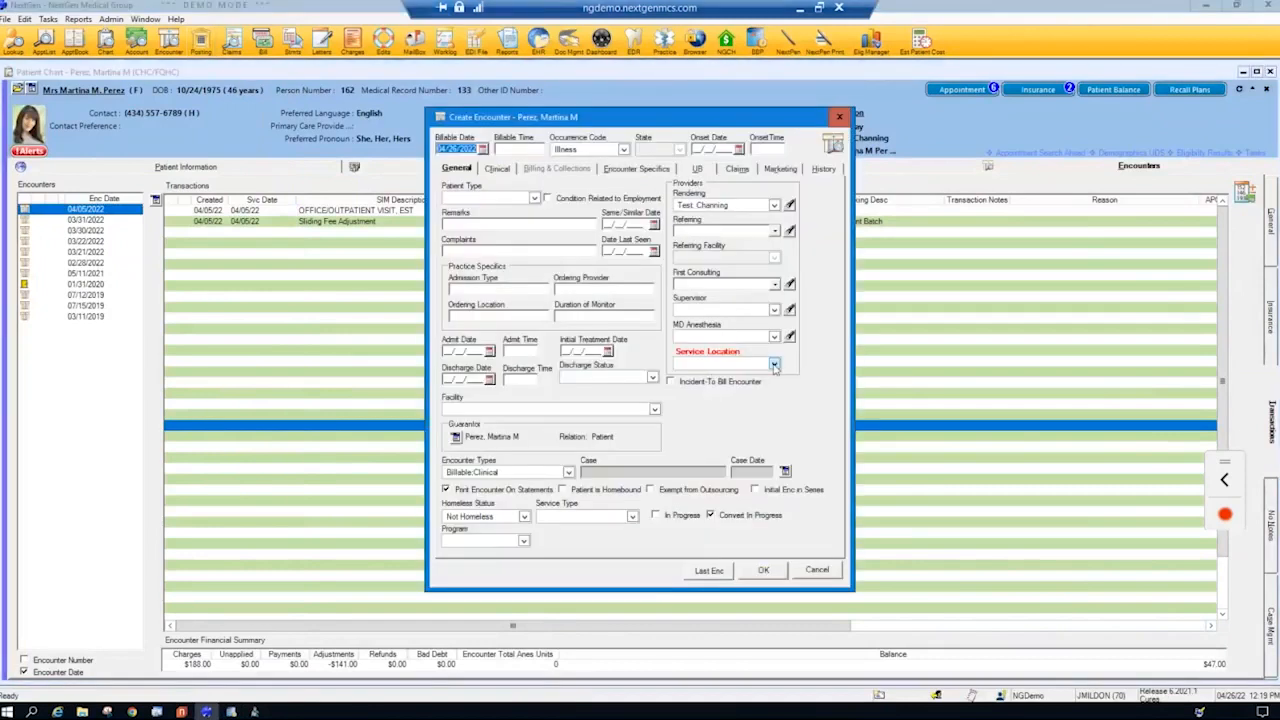
click(774, 366)
drag(800, 388, 777, 424)
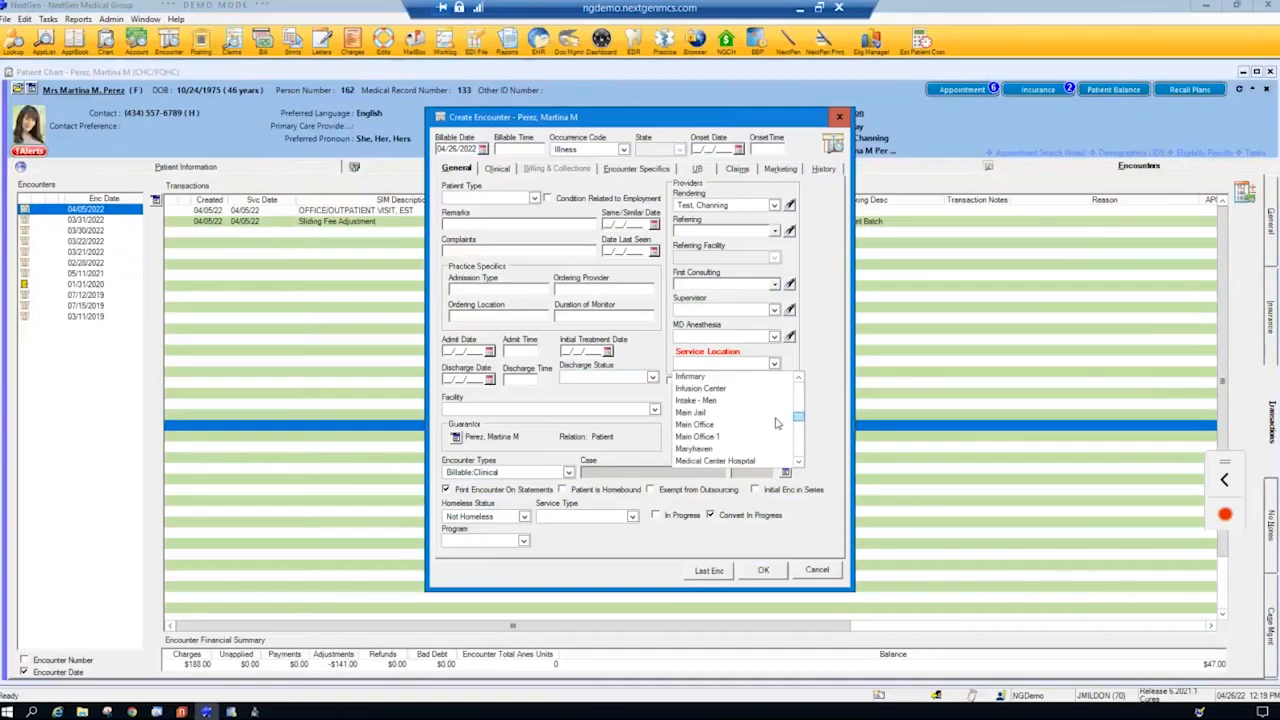
click(714, 427)
click(750, 571)
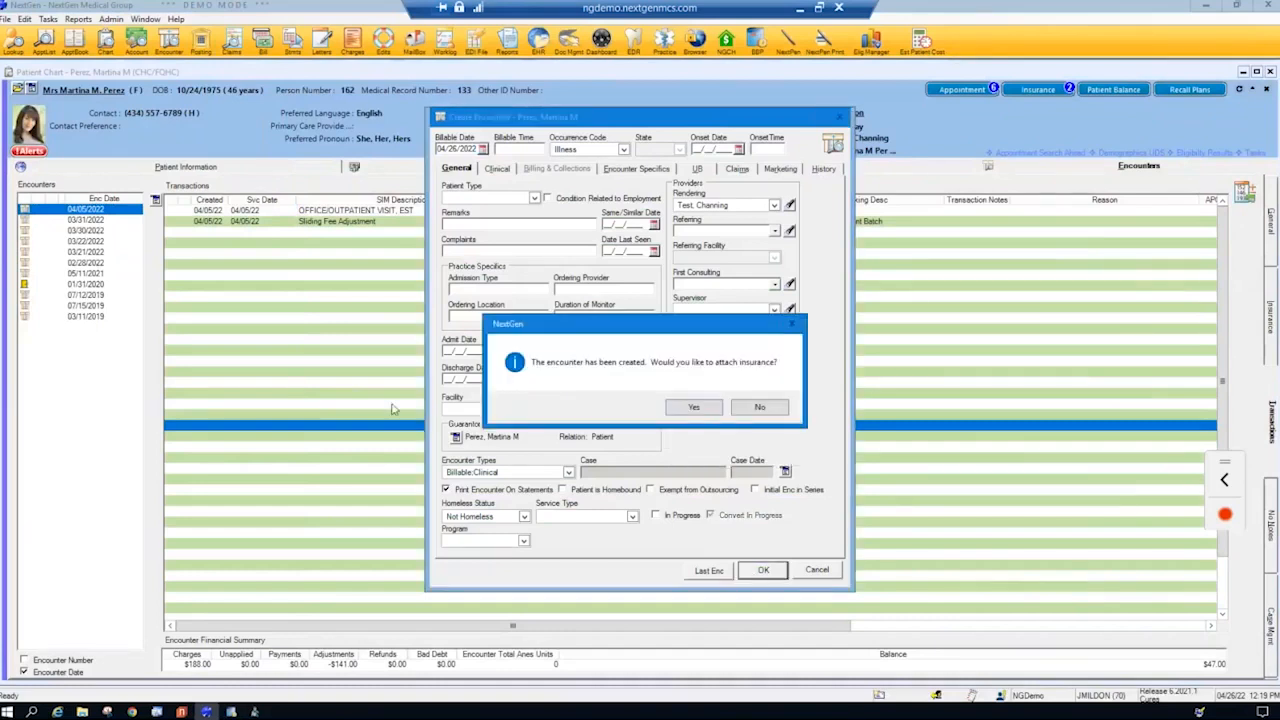
- Go through the insurance selection without choosing a payer, and link the 04/26/2022 11:00 AM Office Visit appointment to the encounter
click(696, 409)
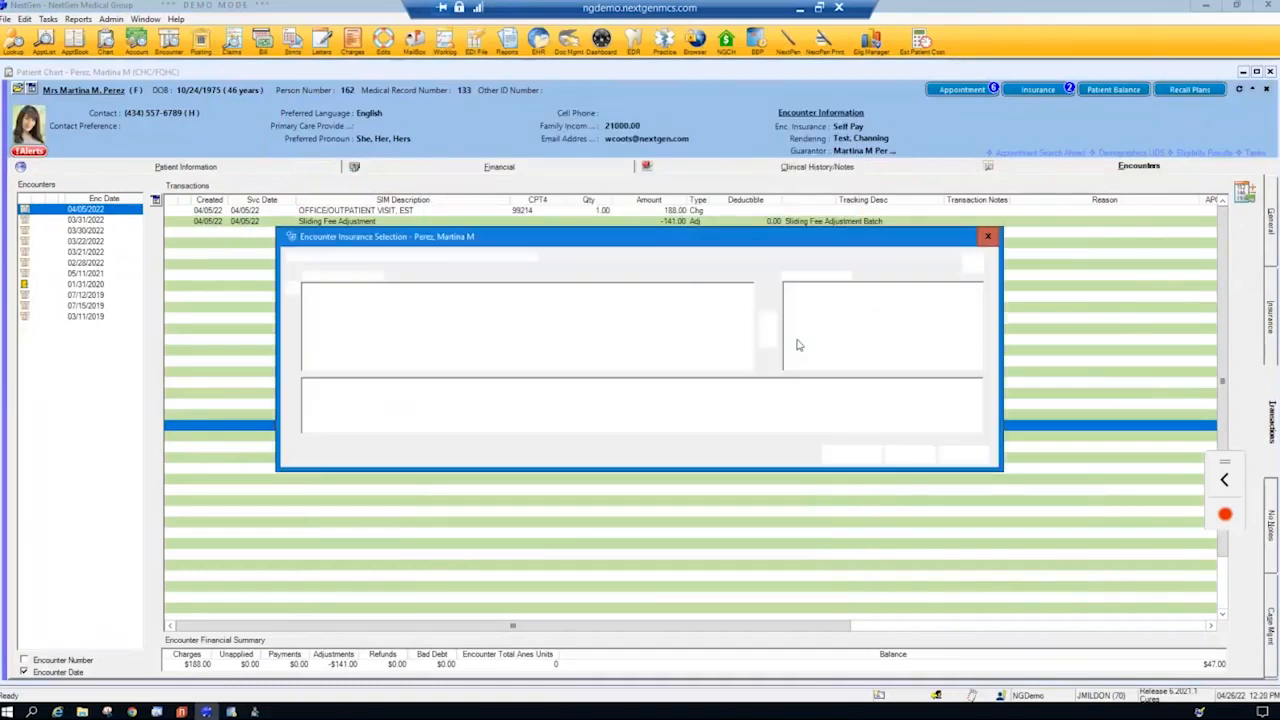
click(910, 456)
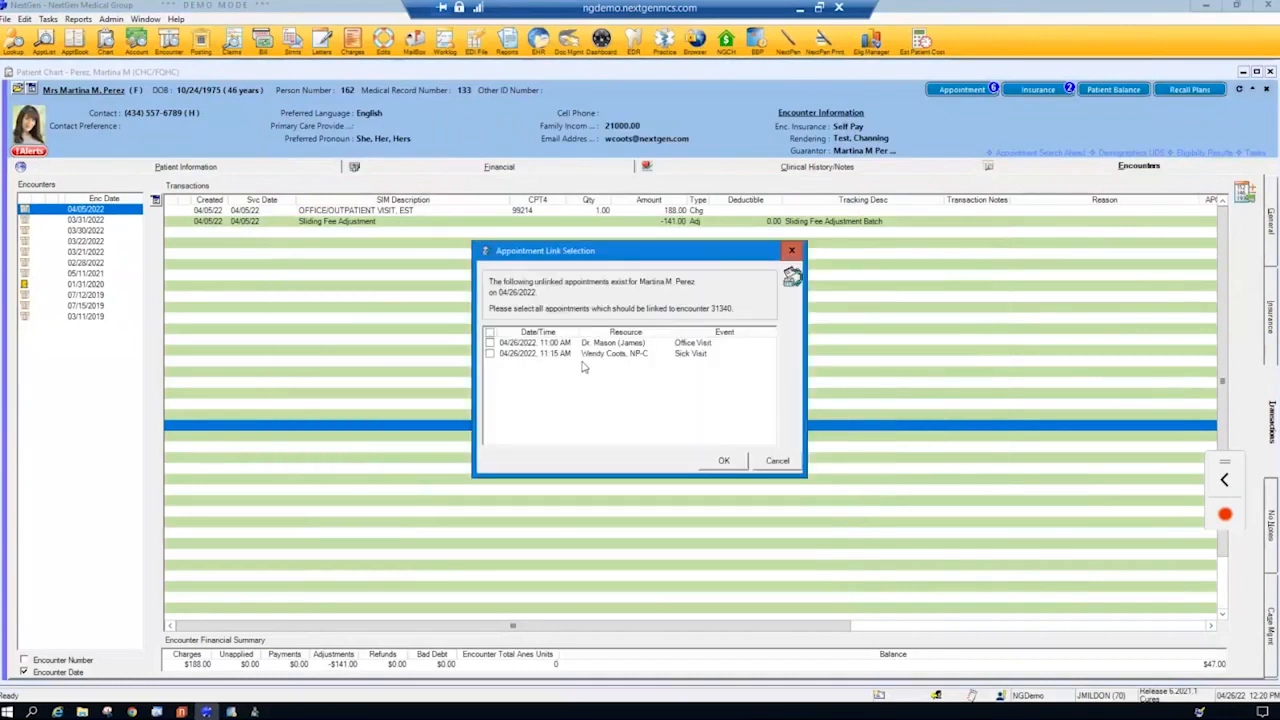
click(726, 462)
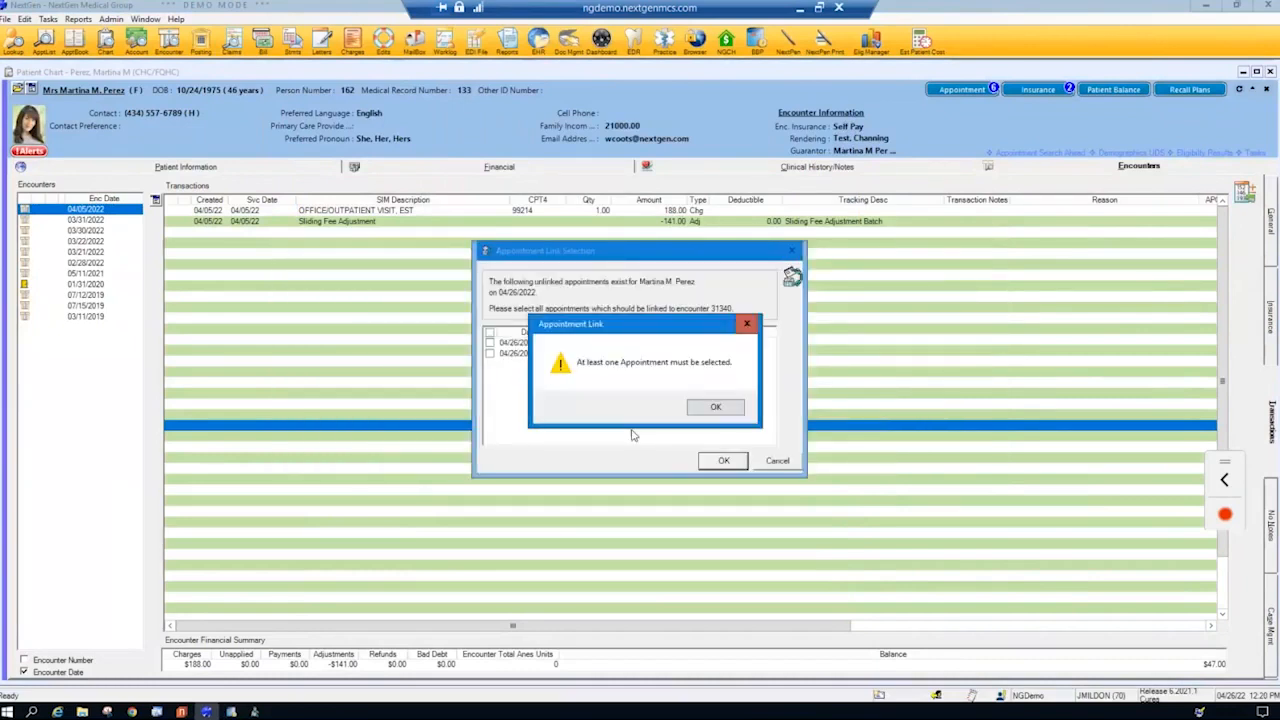
click(724, 412)
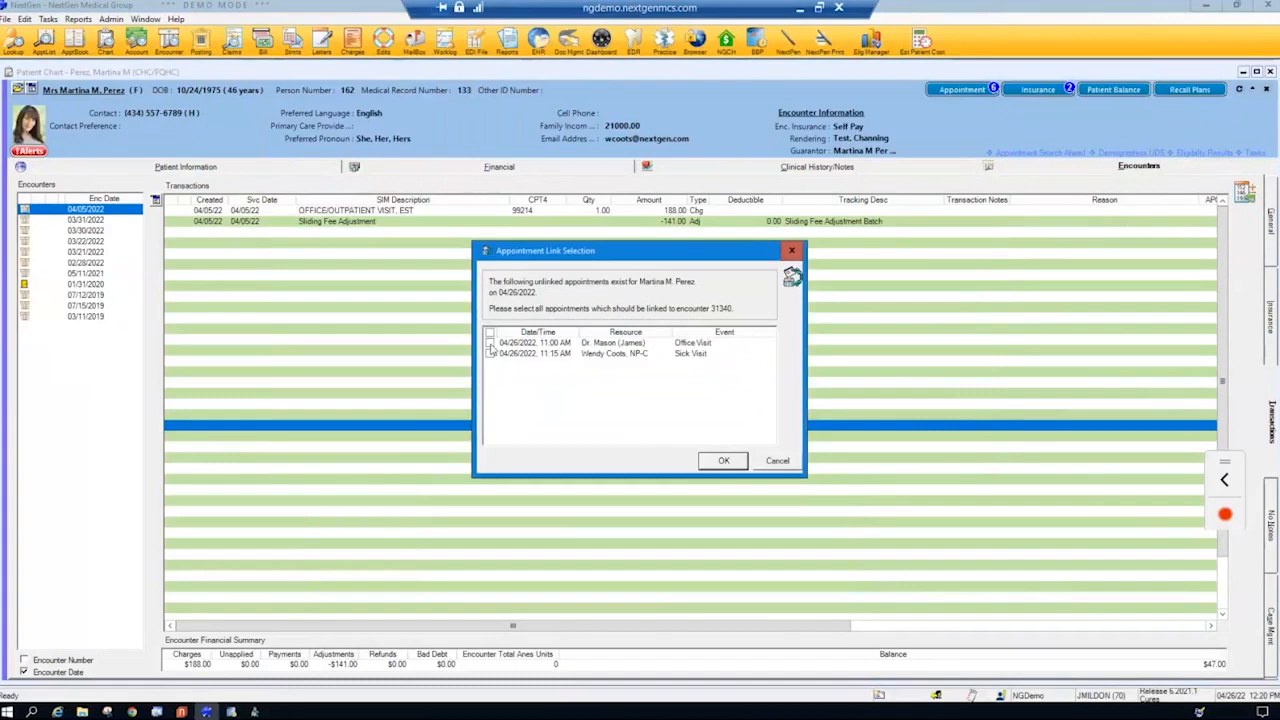
click(490, 343)
click(724, 461)
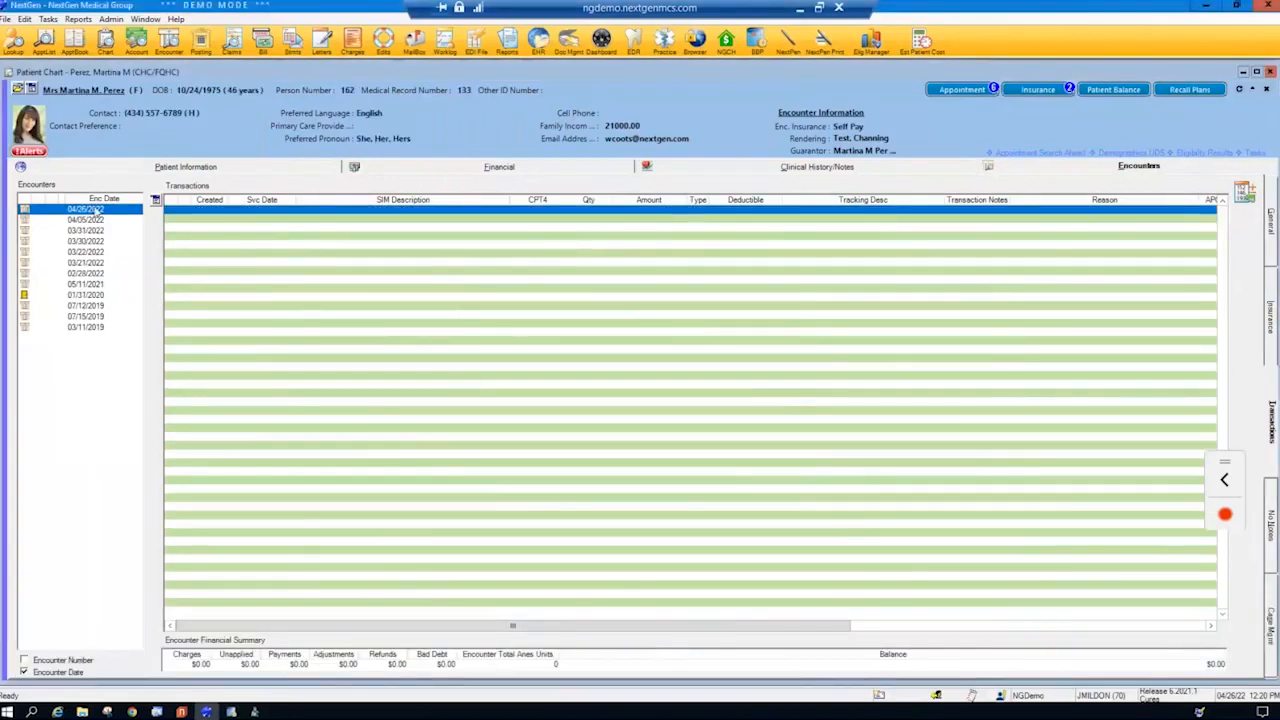
- Start charge posting for the 04/26/2022 encounter and enter a new charge with service item 99214
right_click(98, 210)
click(151, 173)
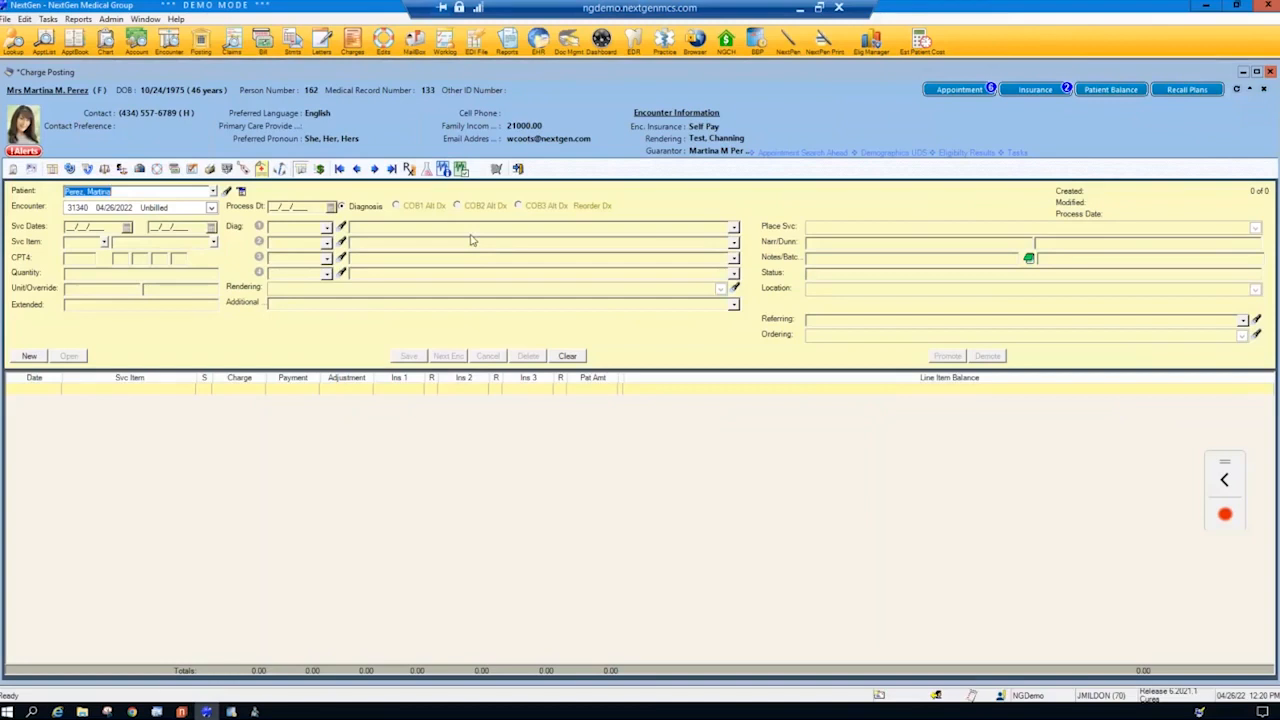
click(30, 357)
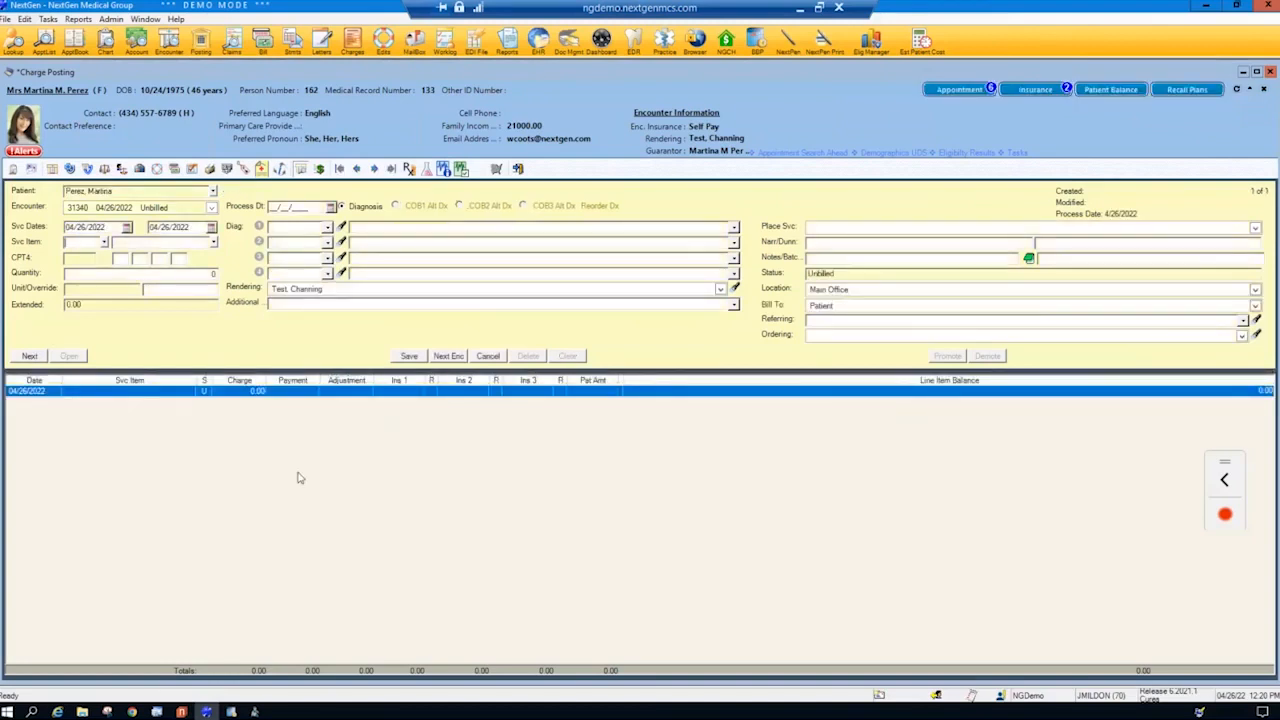
text(99214)
key(Tab)
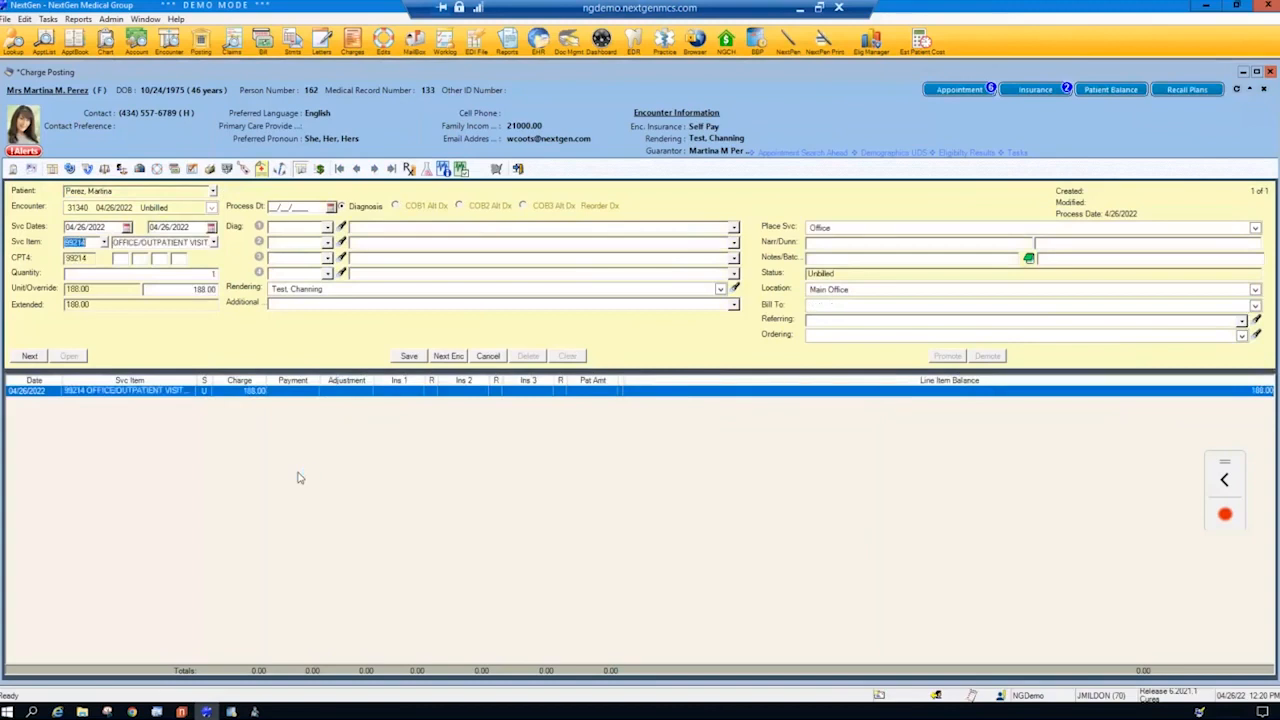
- Search the diagnoses for "bronch" and assign J20.9 Acute Bronchitis, Unspecified as the charge's first diagnosis
click(341, 227)
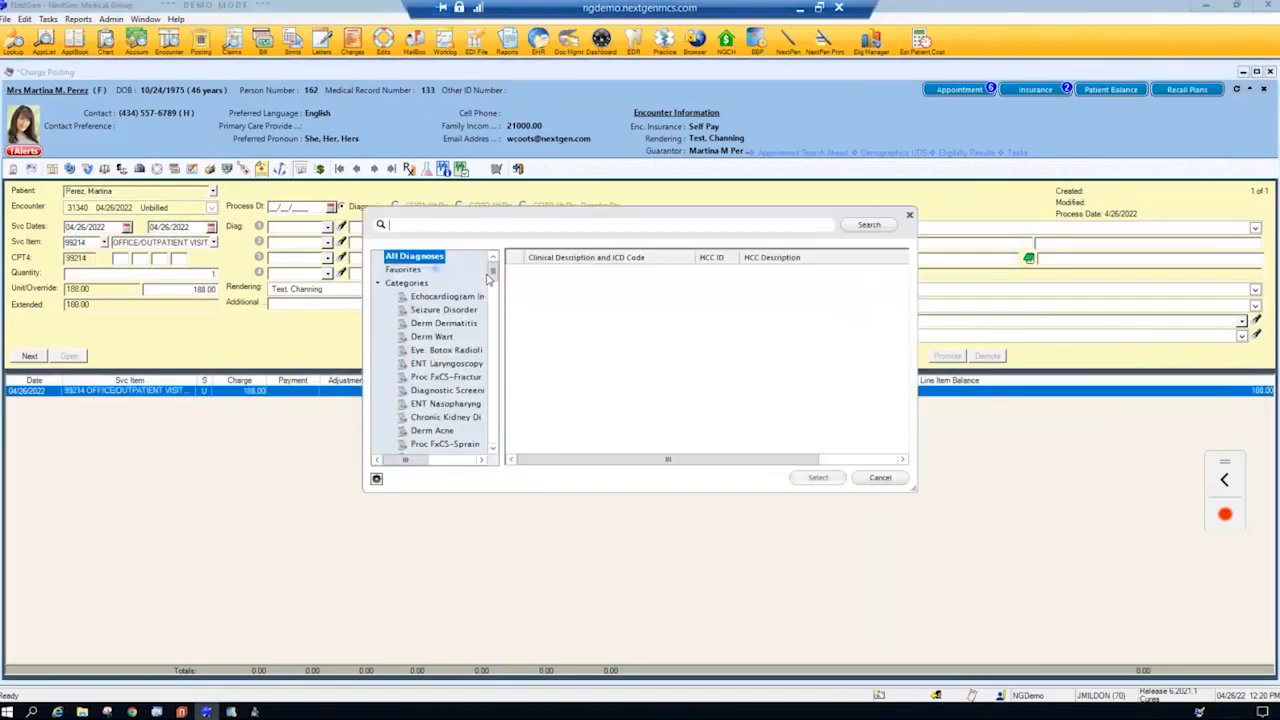
text(bronch)
double_click(541, 276)
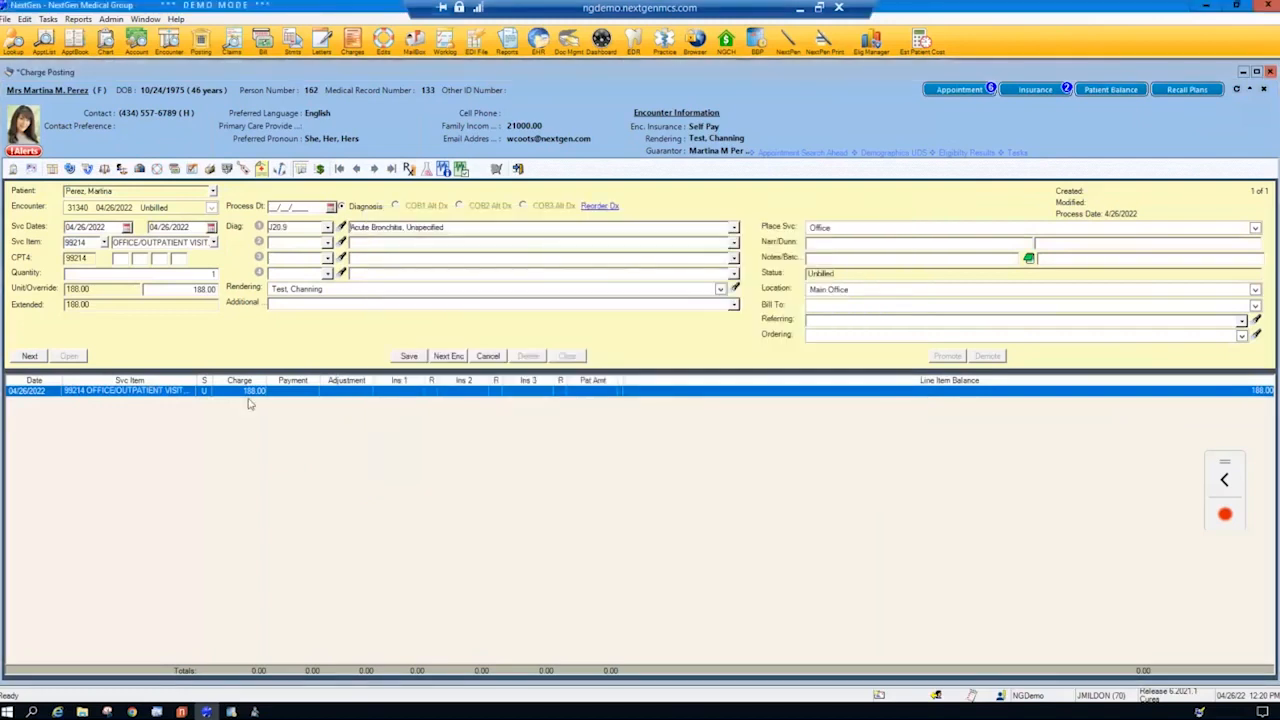
- Add a second charge with service item 80048 Basic Metabolic Panel, save the charges and dismiss the sliding fee alert
click(23, 358)
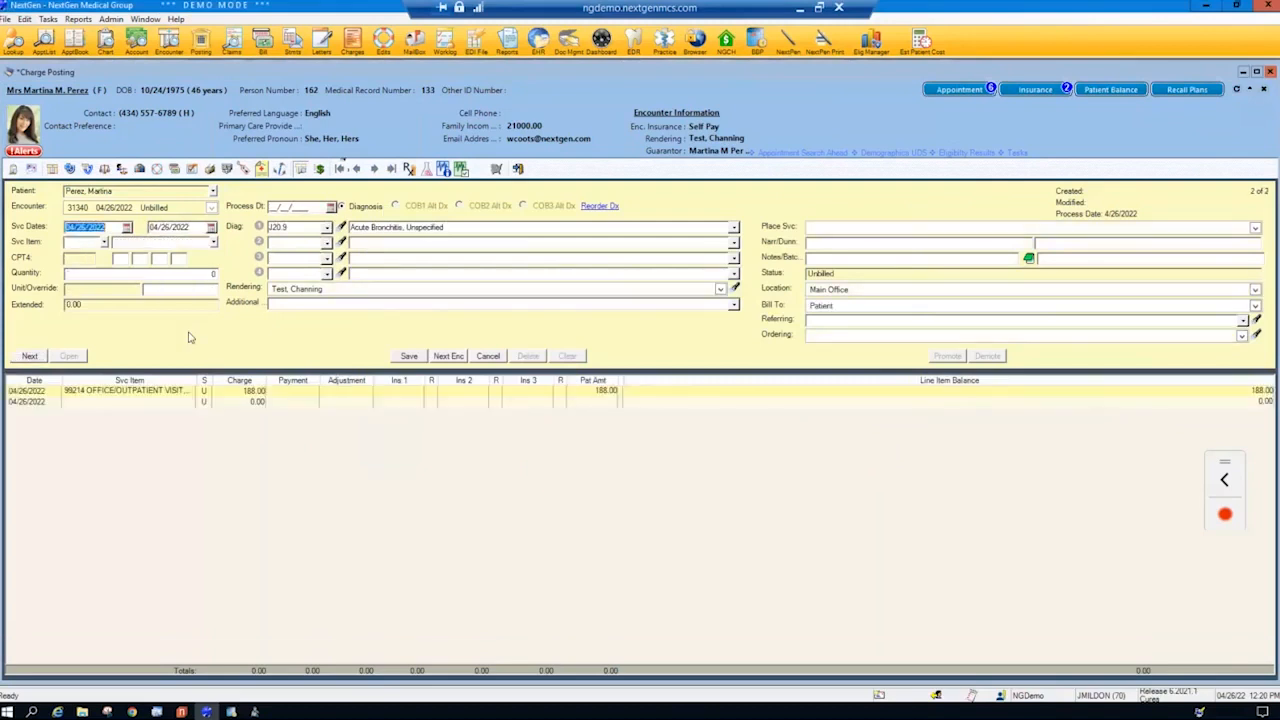
text(99)
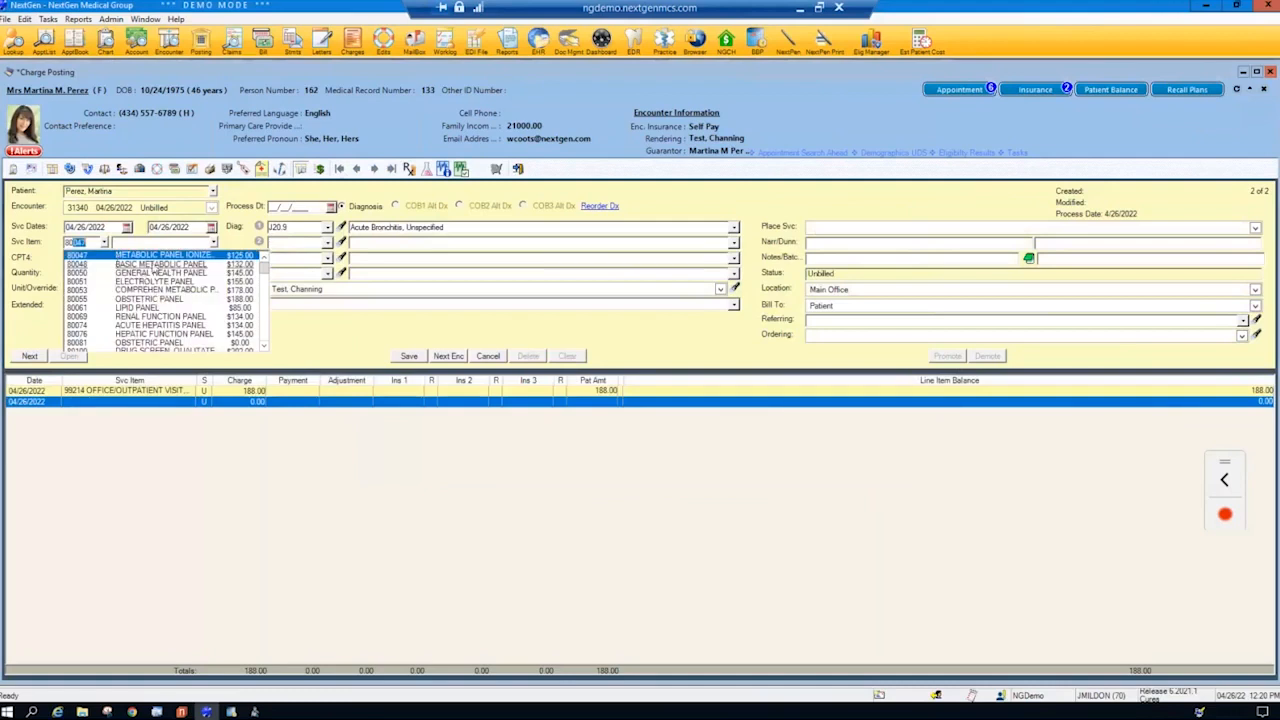
click(155, 264)
click(409, 356)
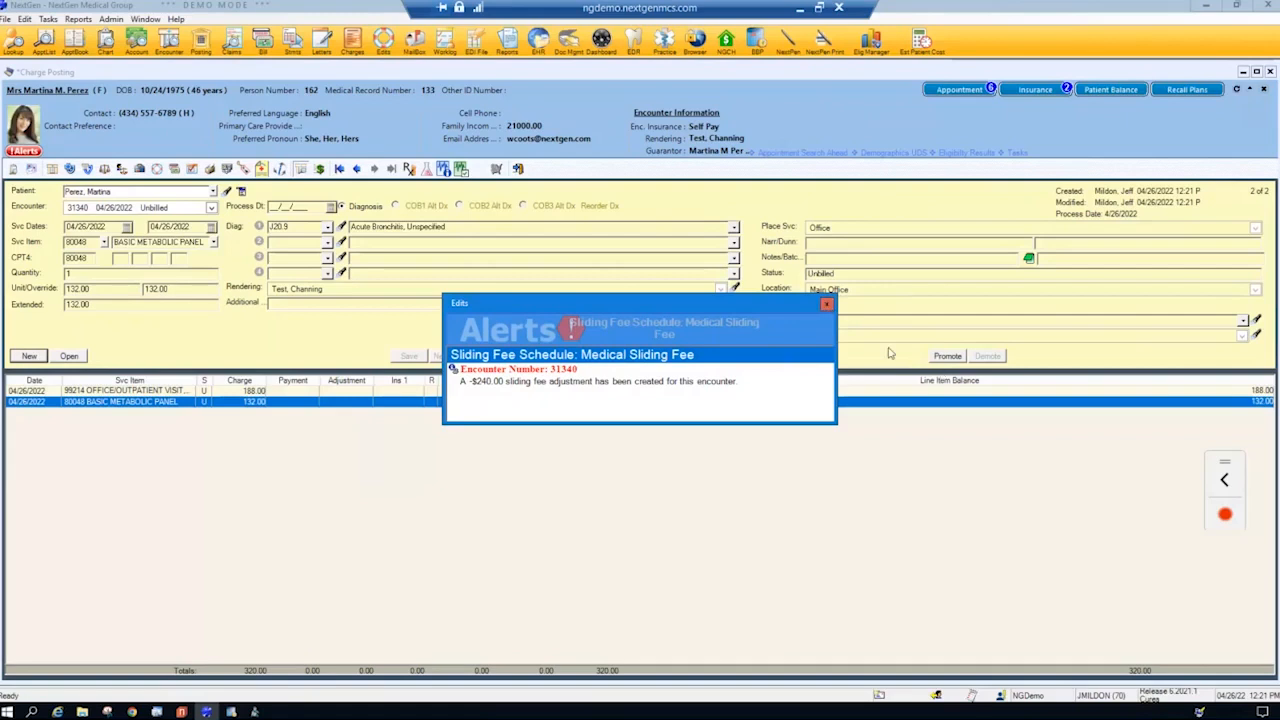
click(827, 305)
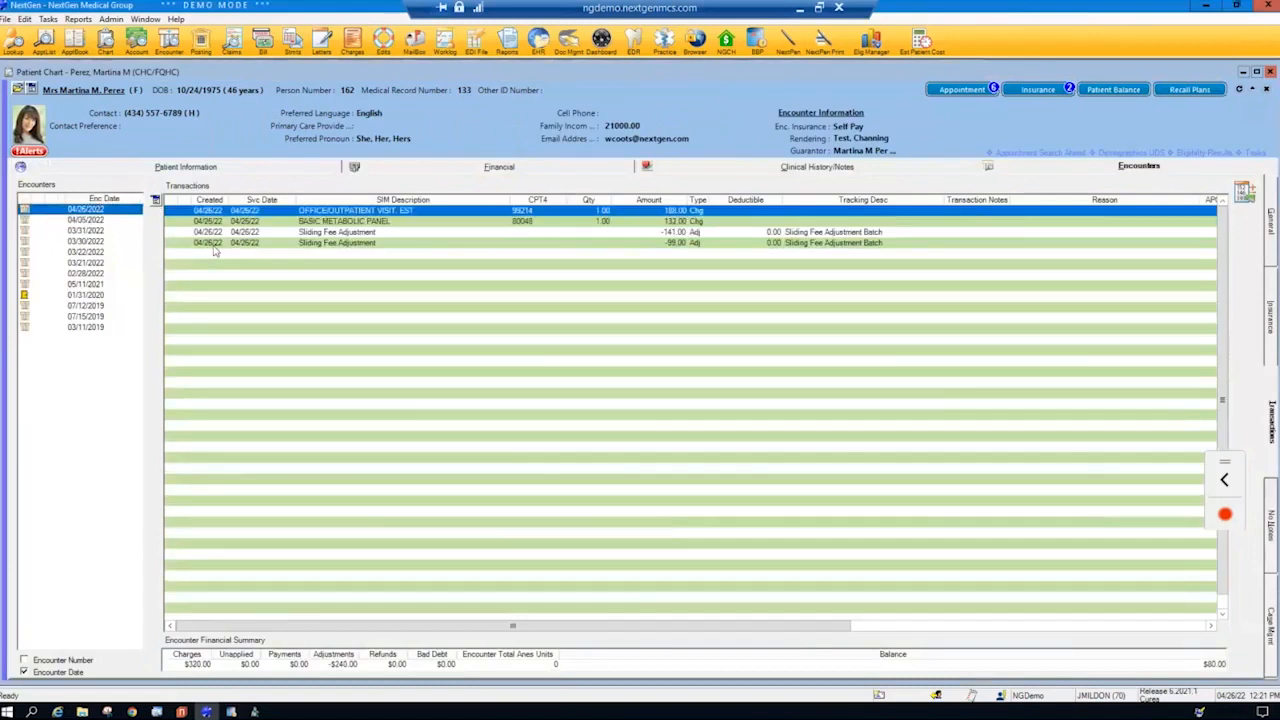
- Open the encounter bill for the 04/26/2022 encounter, mark its line amounts and patient balance due, and close the bill and patient chart
right_click(106, 210)
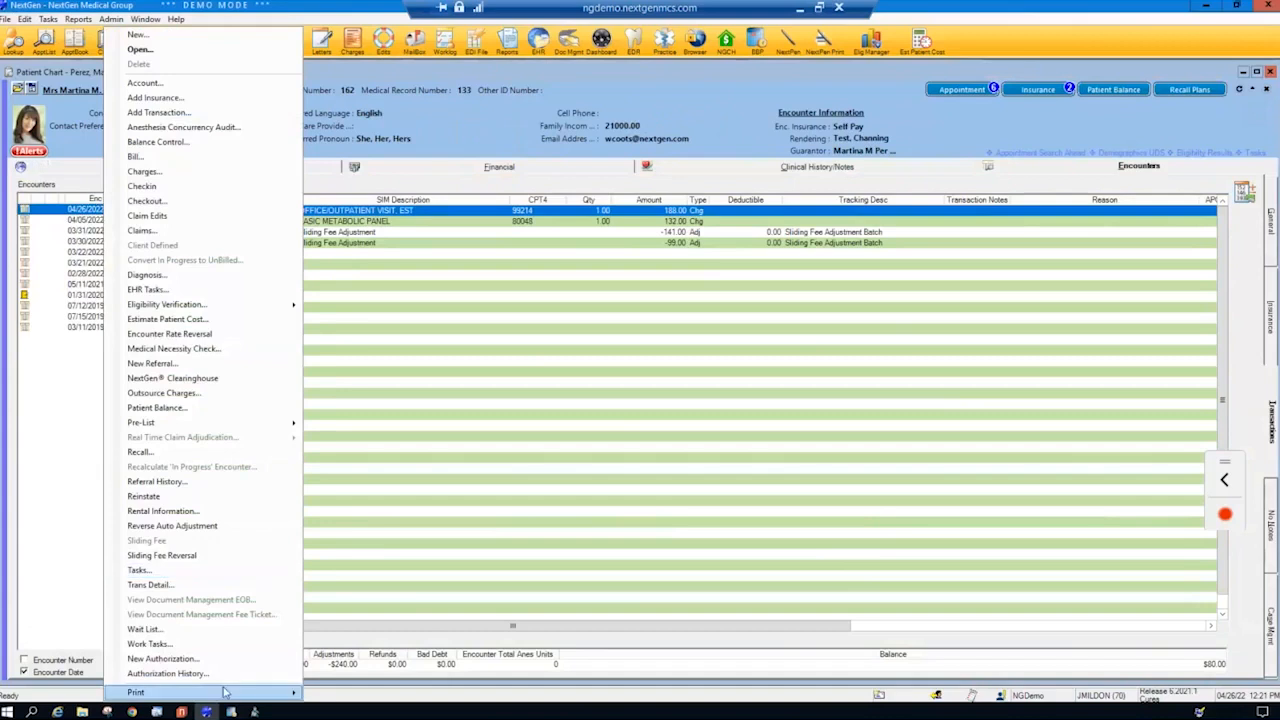
mouse_move(225, 692)
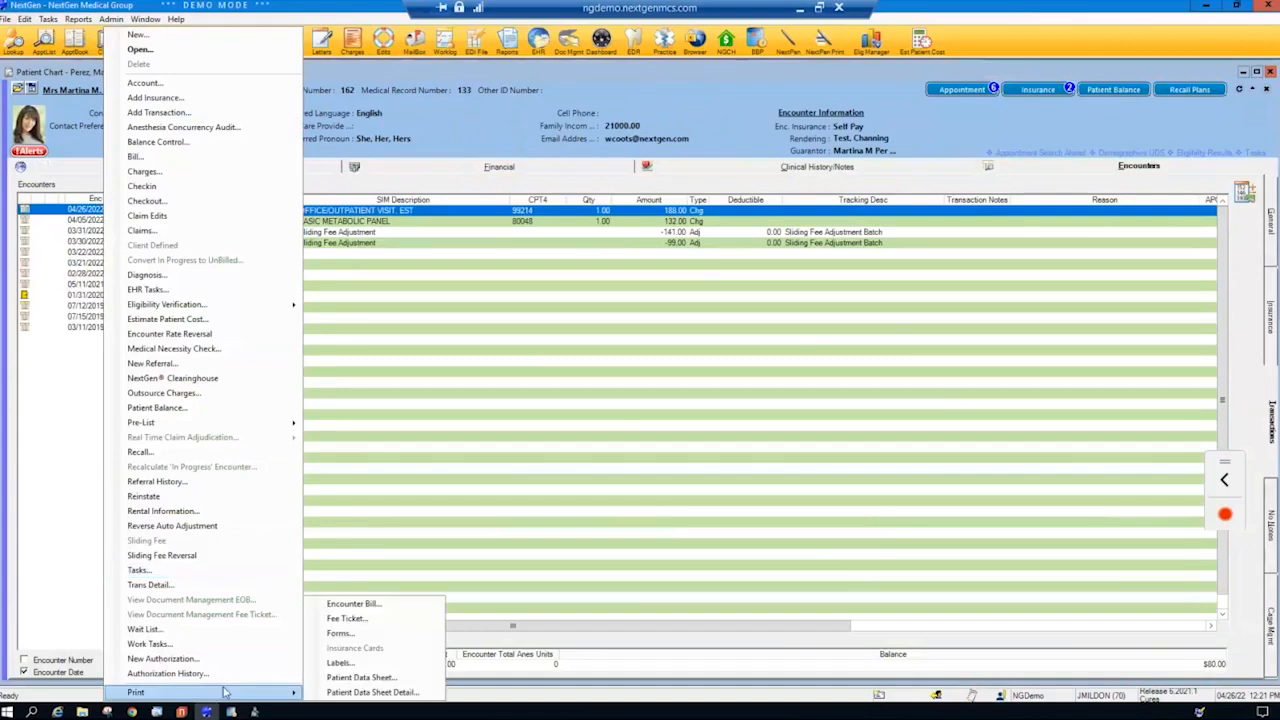
click(345, 604)
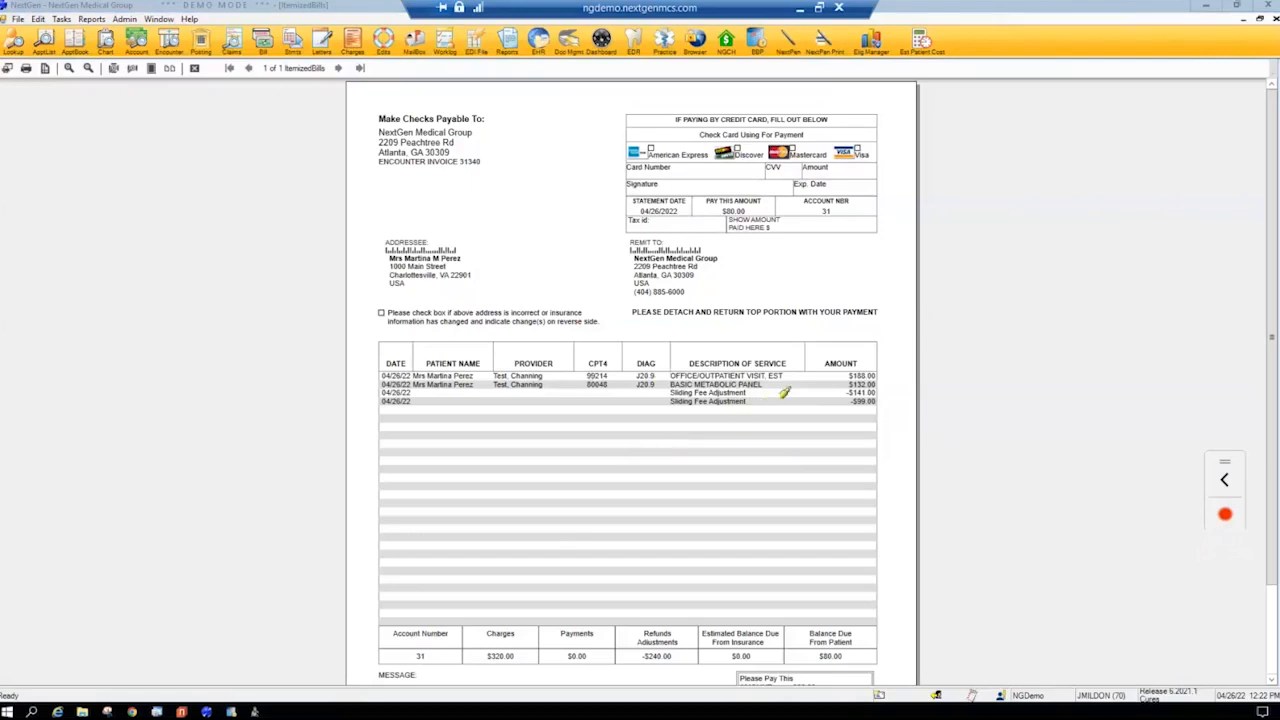
mouse_move(846, 376)
mouse_down()
mouse_move(886, 376)
mouse_move(884, 401)
mouse_up()
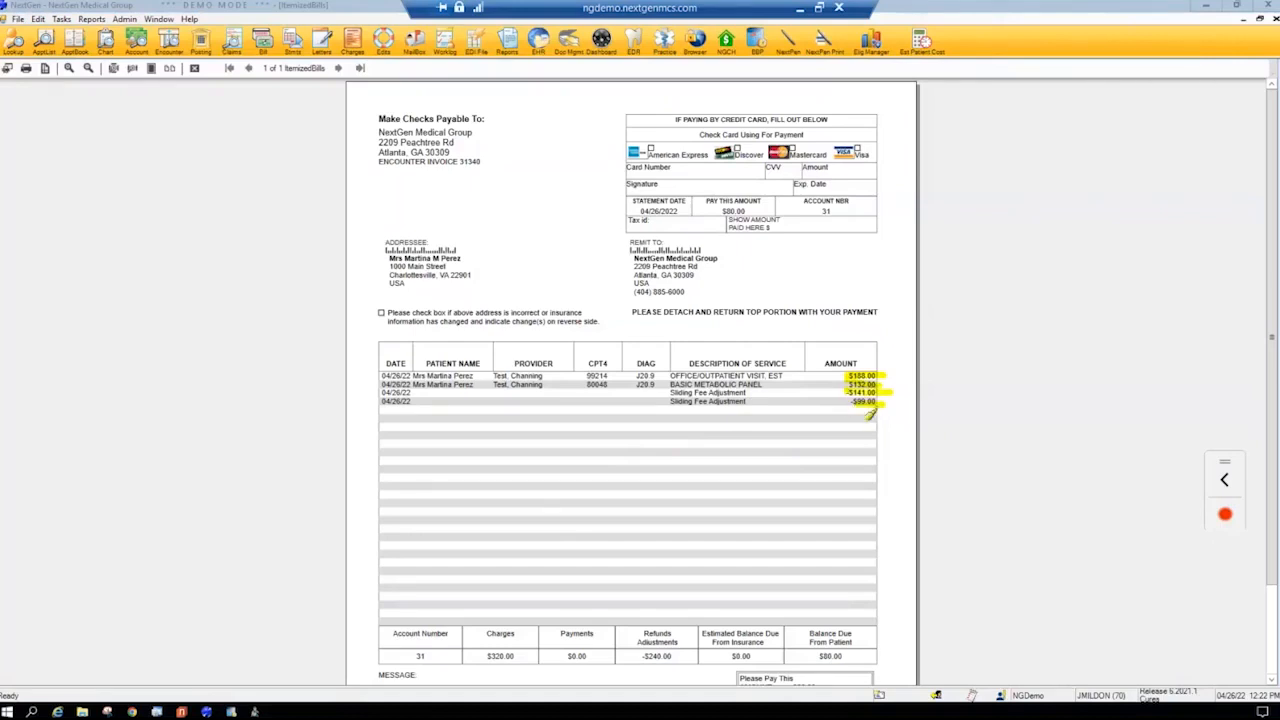
mouse_move(815, 655)
mouse_down()
mouse_move(860, 668)
mouse_move(875, 632)
mouse_up()
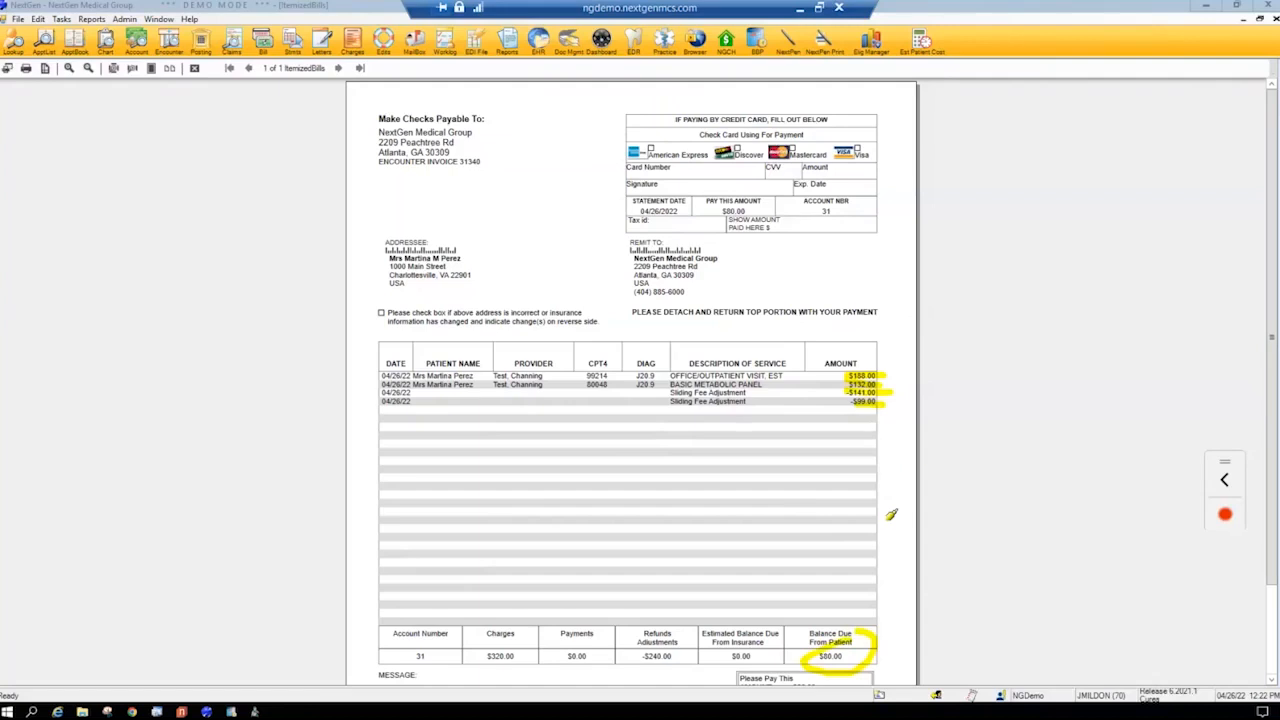
key(Escape)
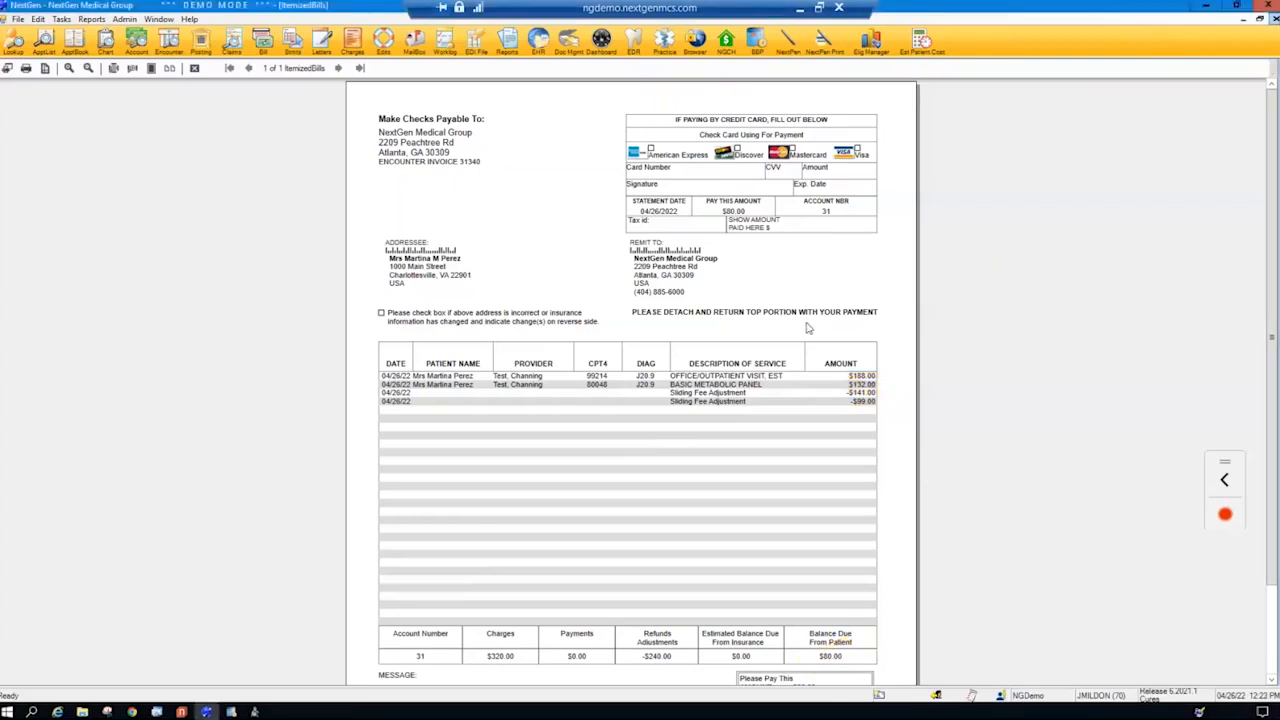
click(1275, 19)
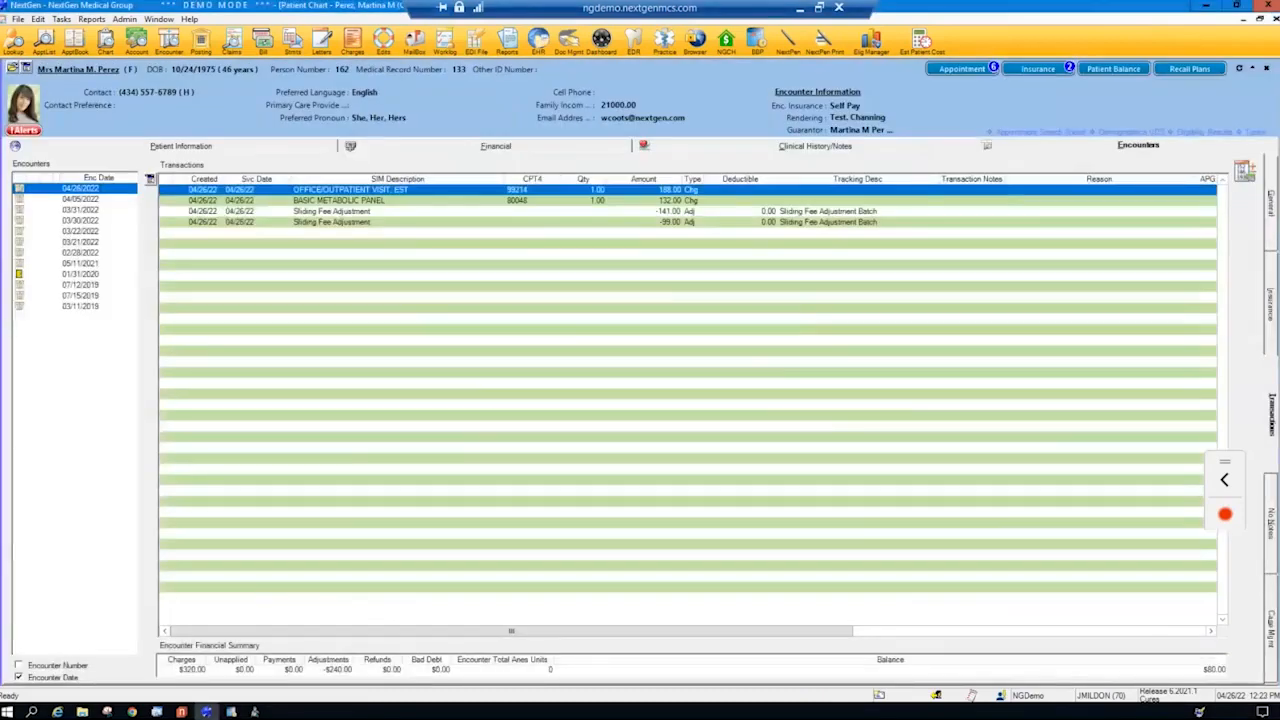
click(1275, 19)
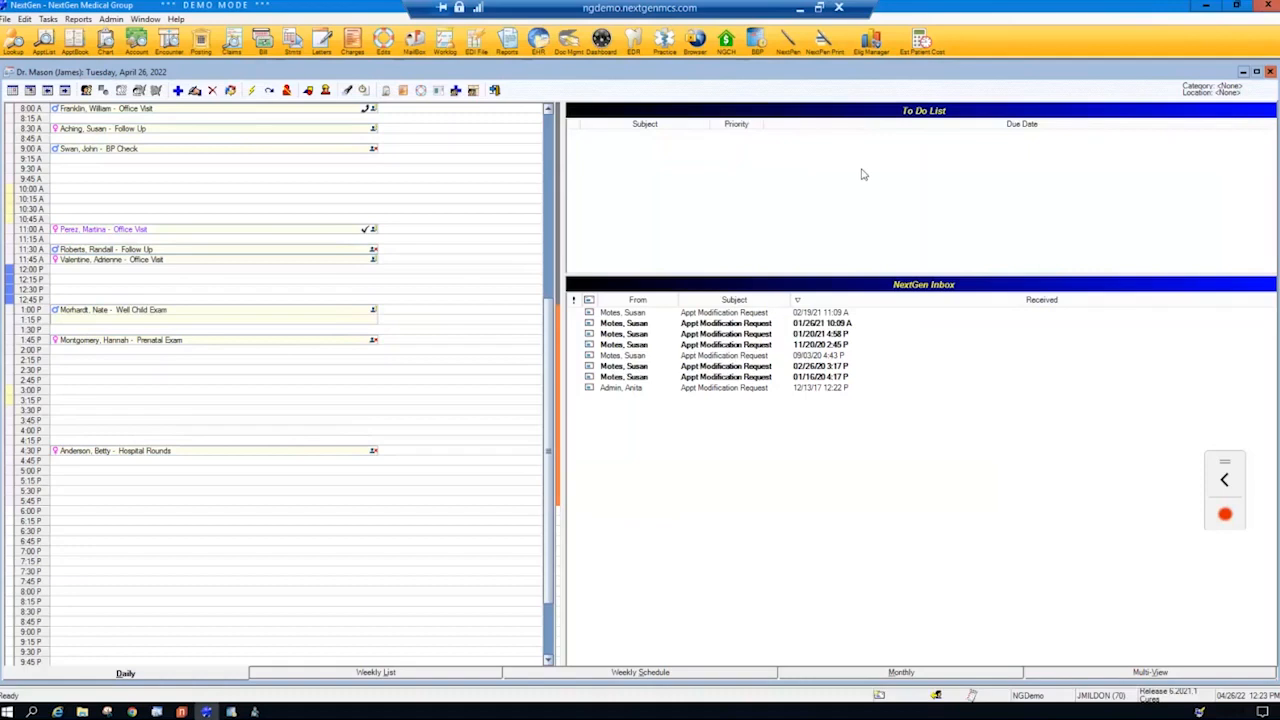
- Switch to NextGen File Maintenance and open the Dental detail of the Dental Sliding Fee schedule
click(258, 712)
click(489, 398)
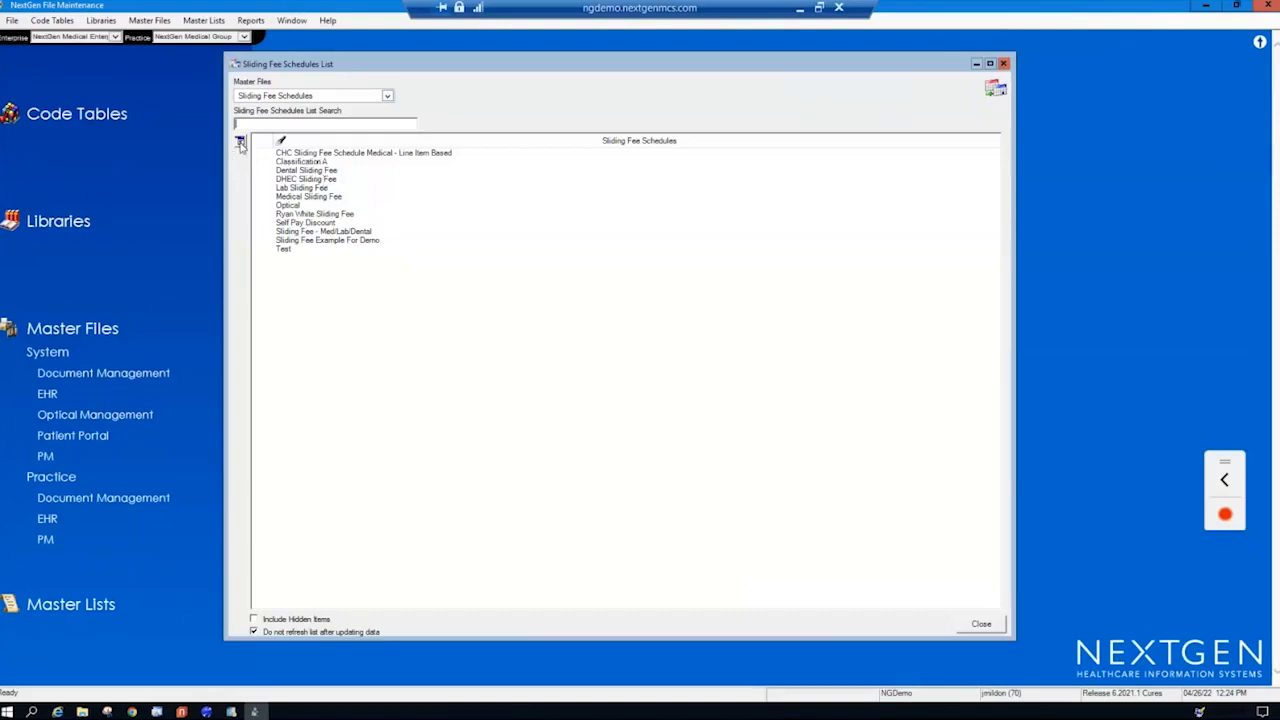
double_click(305, 171)
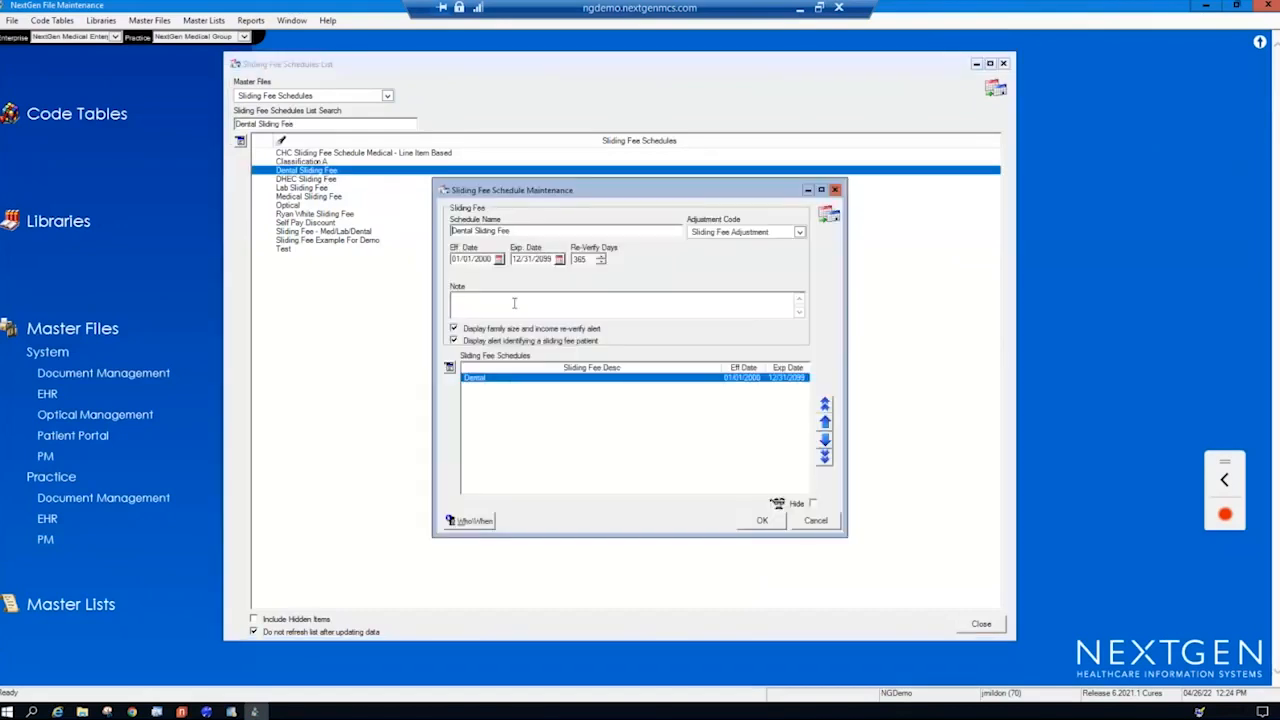
double_click(530, 377)
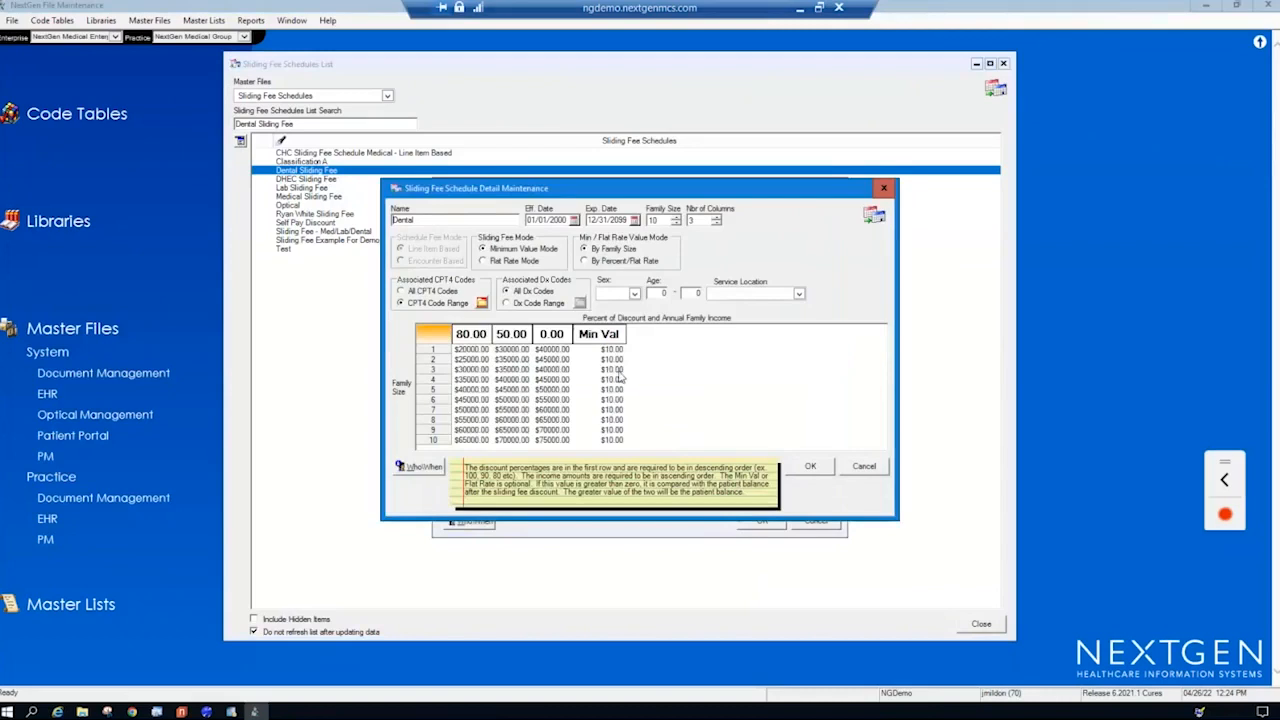
- Try Flat Rate Mode on the Dental detail, mark its name and mode options, and close the schedule and list without saving
click(497, 261)
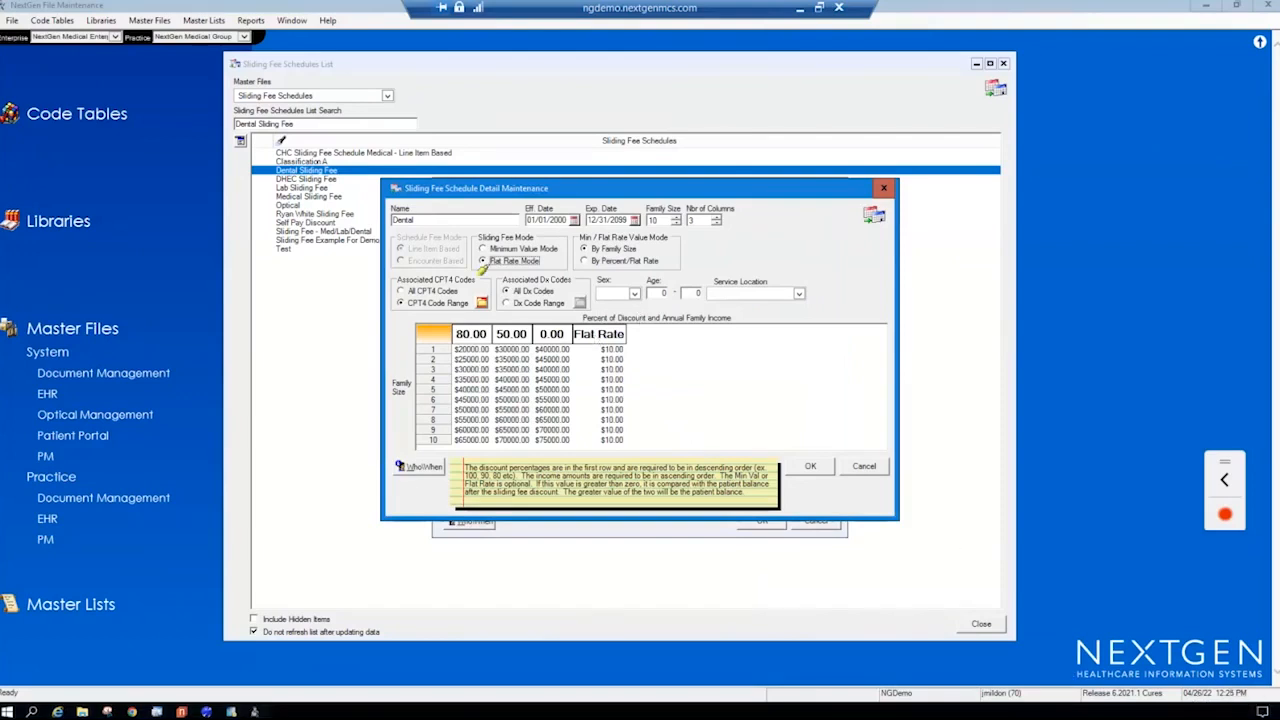
drag(380, 219, 412, 219)
mouse_move(477, 262)
mouse_down()
mouse_move(552, 270)
mouse_move(636, 249)
mouse_up()
drag(383, 265, 463, 272)
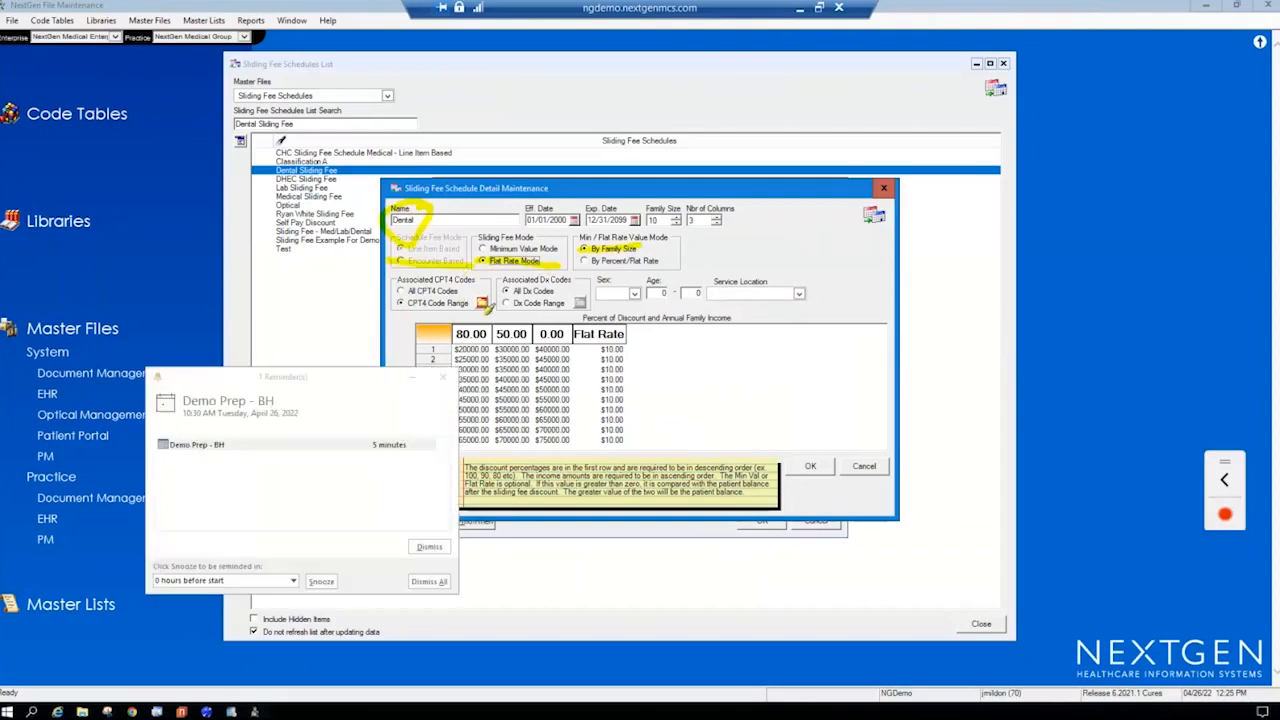
key(Escape)
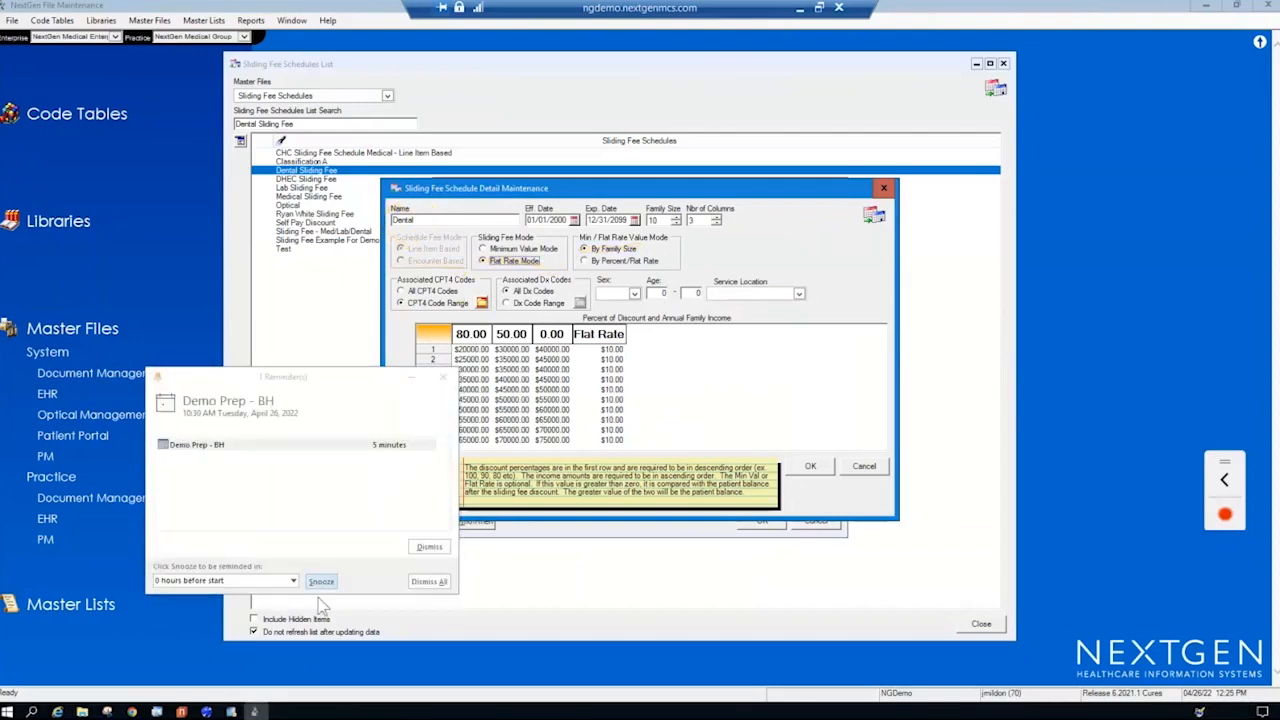
click(429, 546)
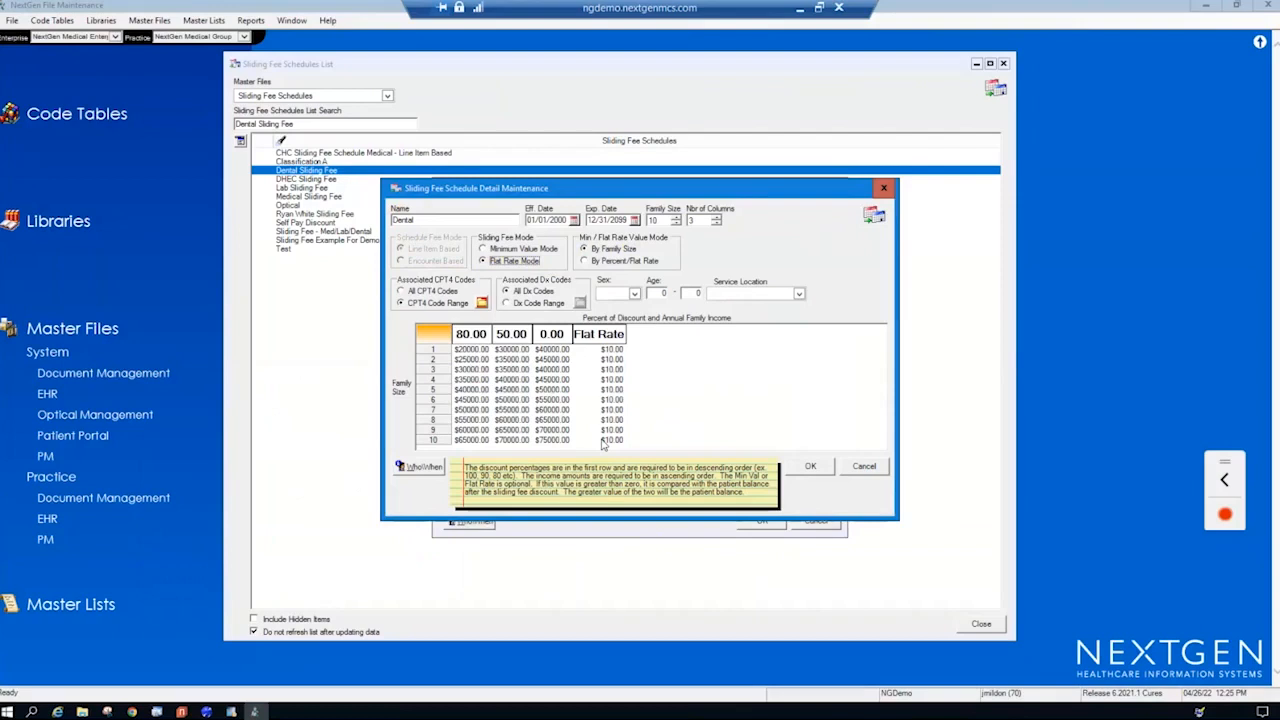
click(866, 472)
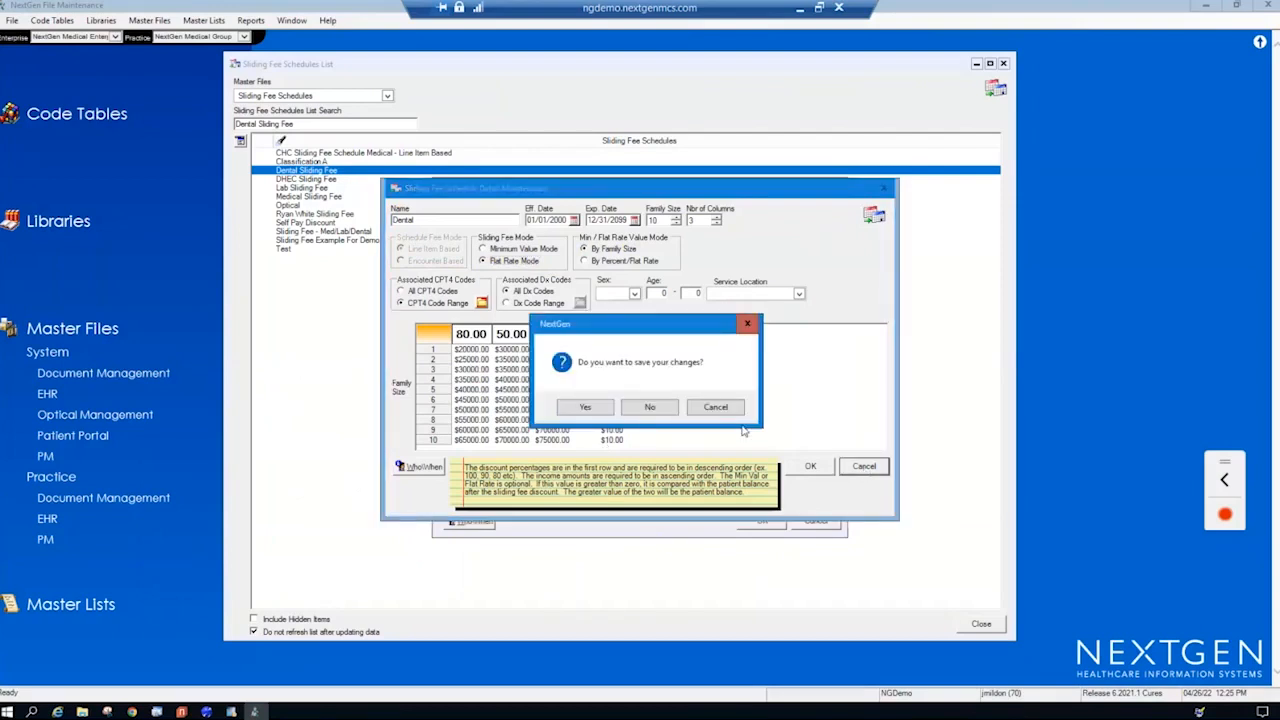
click(655, 410)
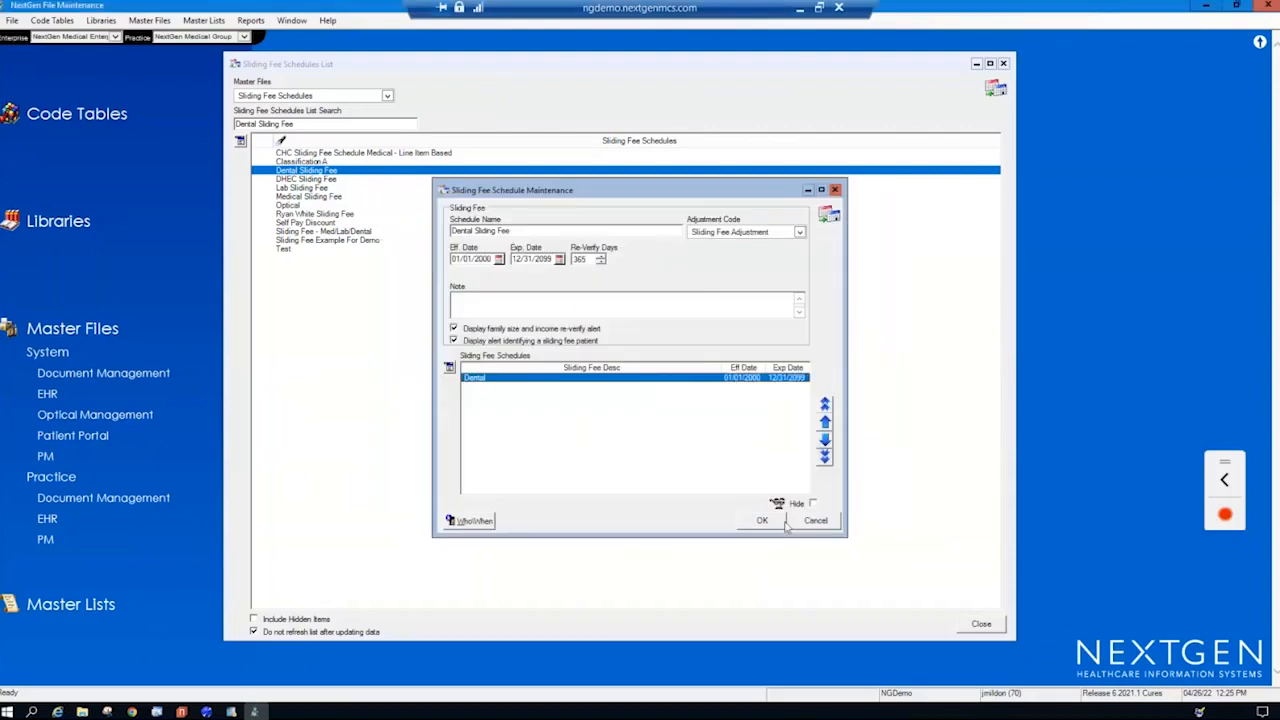
click(824, 522)
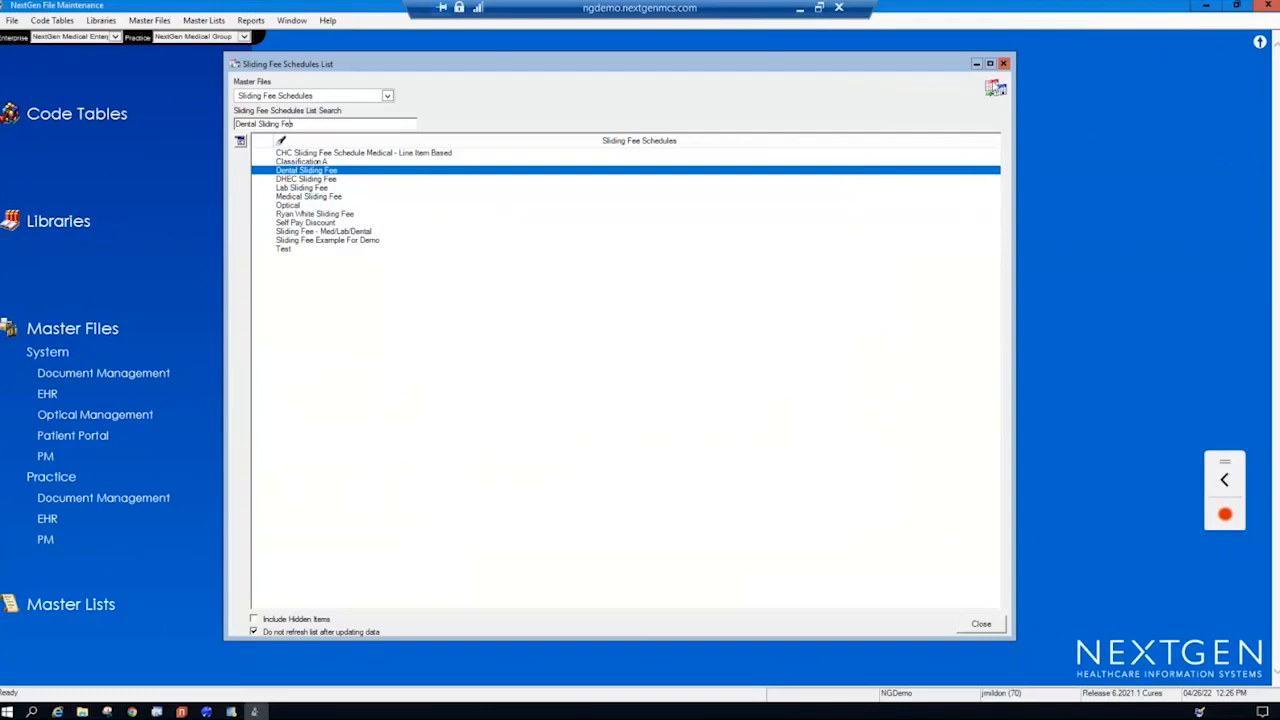
click(1004, 65)
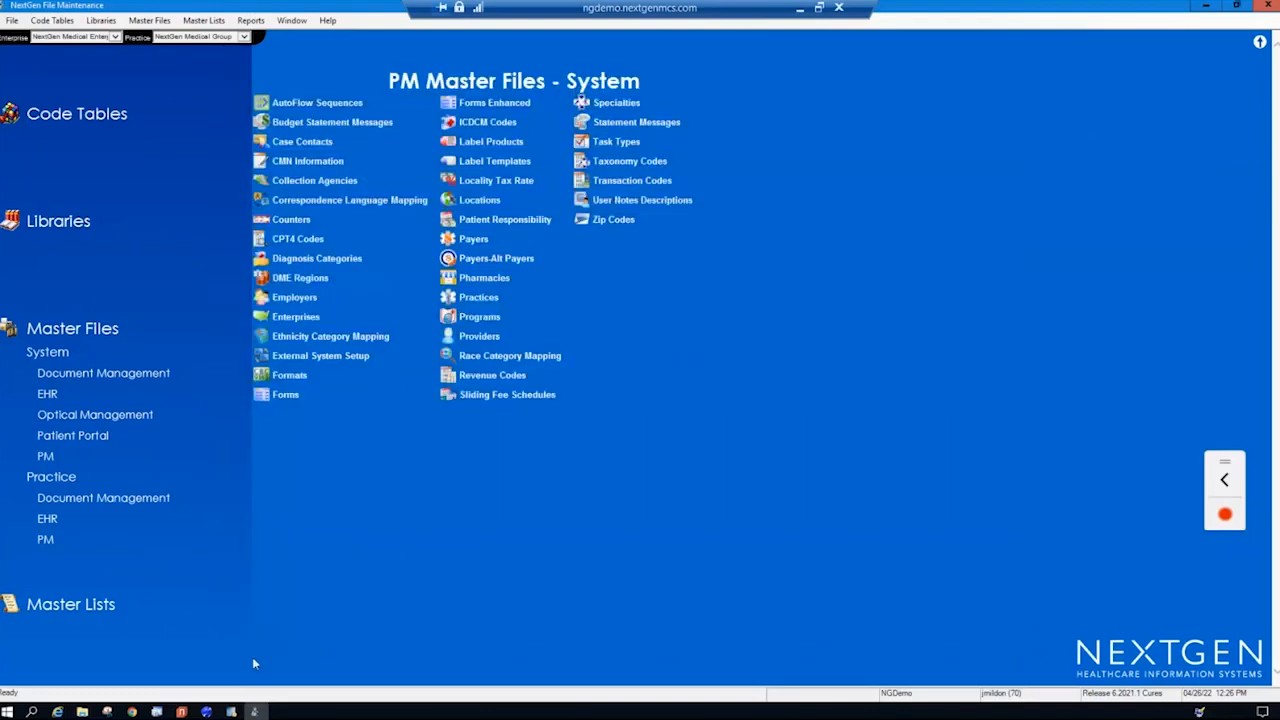
- Switch to NextGen PM, open the chart of the 11:00 AM Office Visit patient, and display the UDS section of the patient information
click(207, 712)
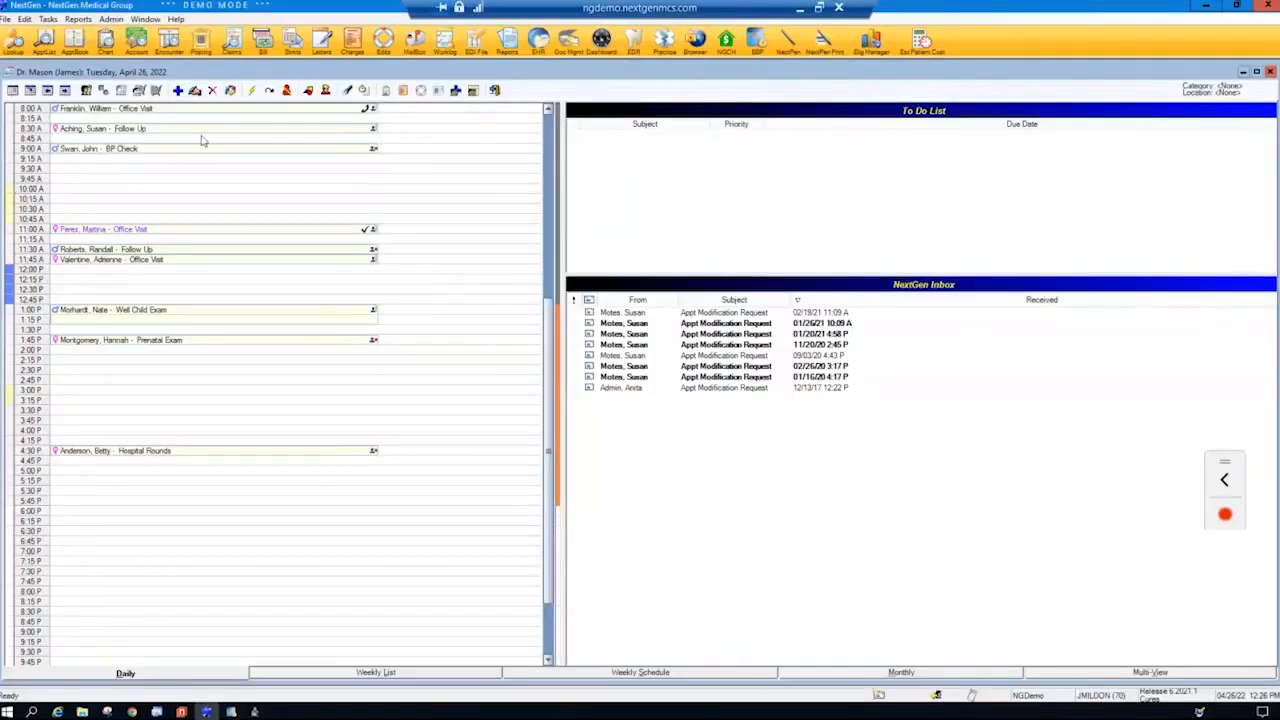
click(126, 231)
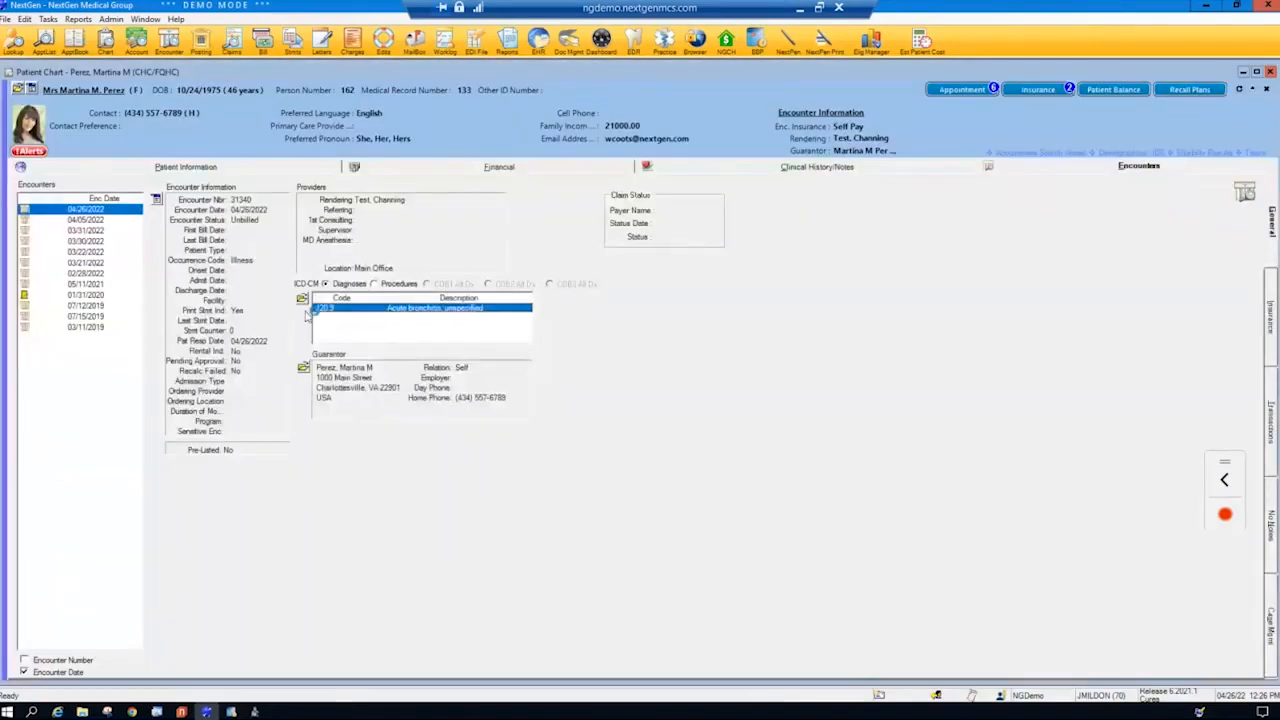
click(119, 167)
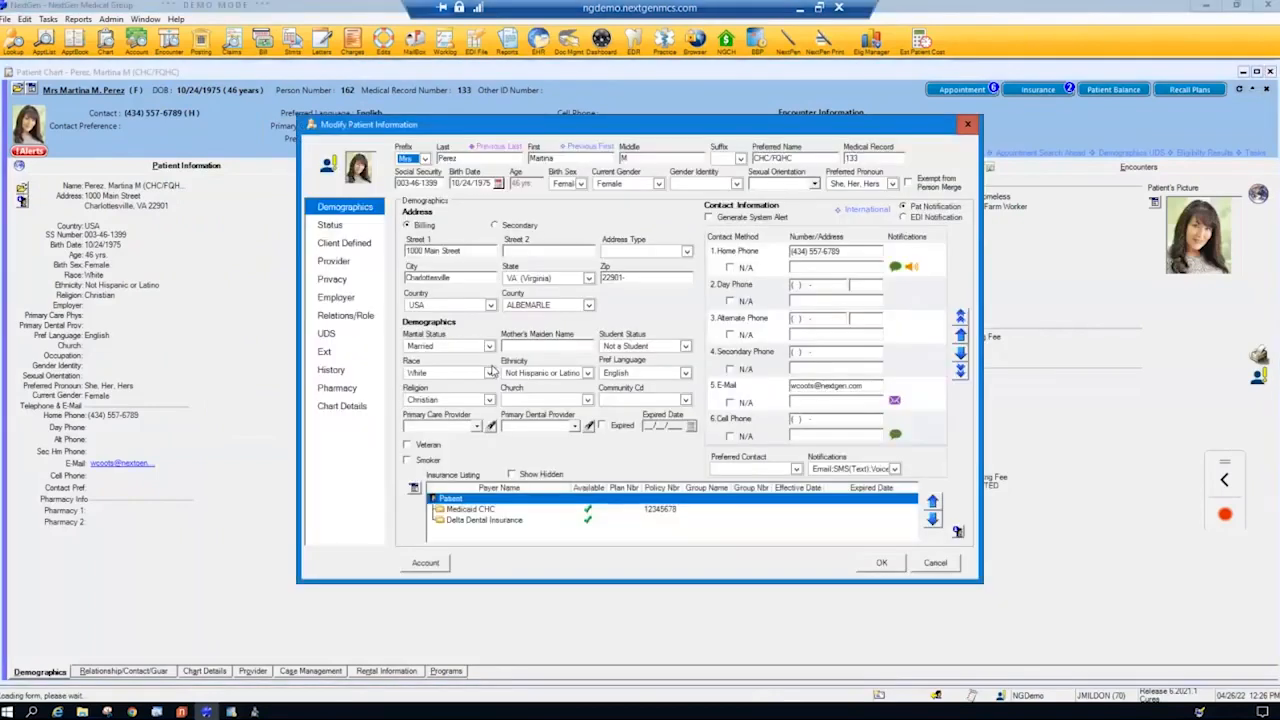
click(351, 334)
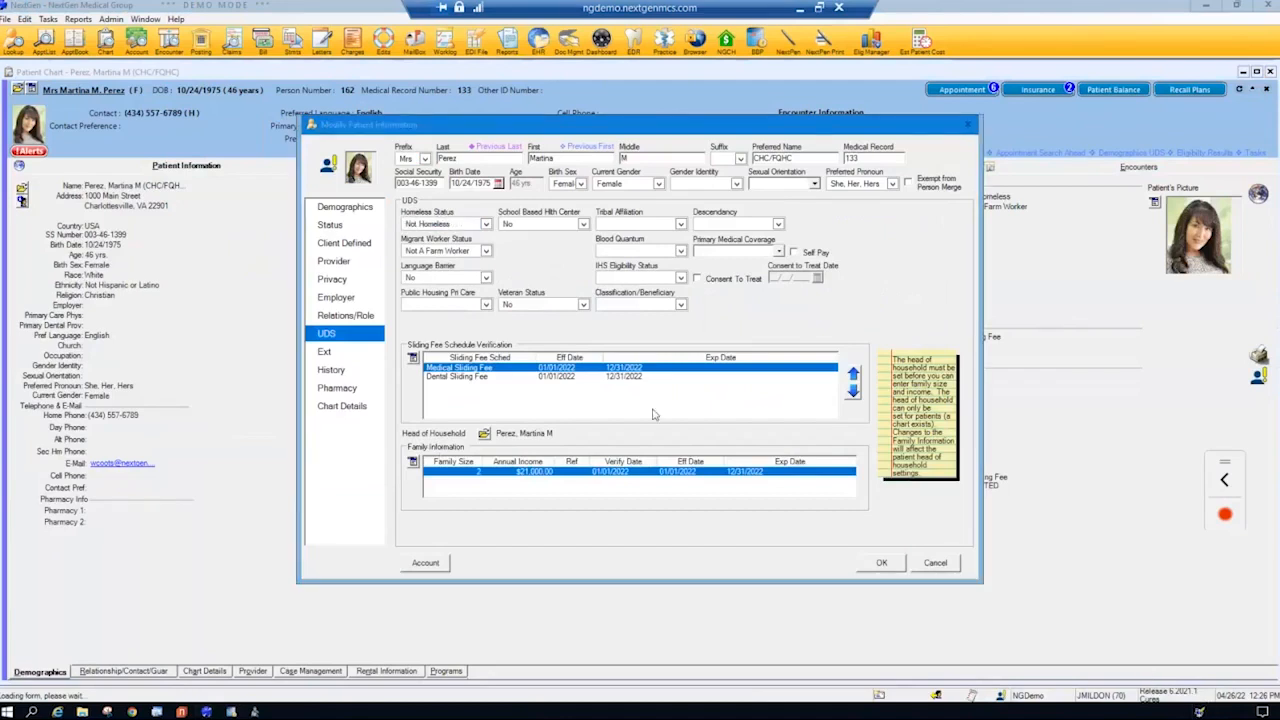
- Mark the sliding fee schedule verification, head of household, family size and annual income in the UDS section, and clear the markings
mouse_move(427, 330)
mouse_down()
mouse_move(440, 398)
mouse_move(465, 331)
mouse_up()
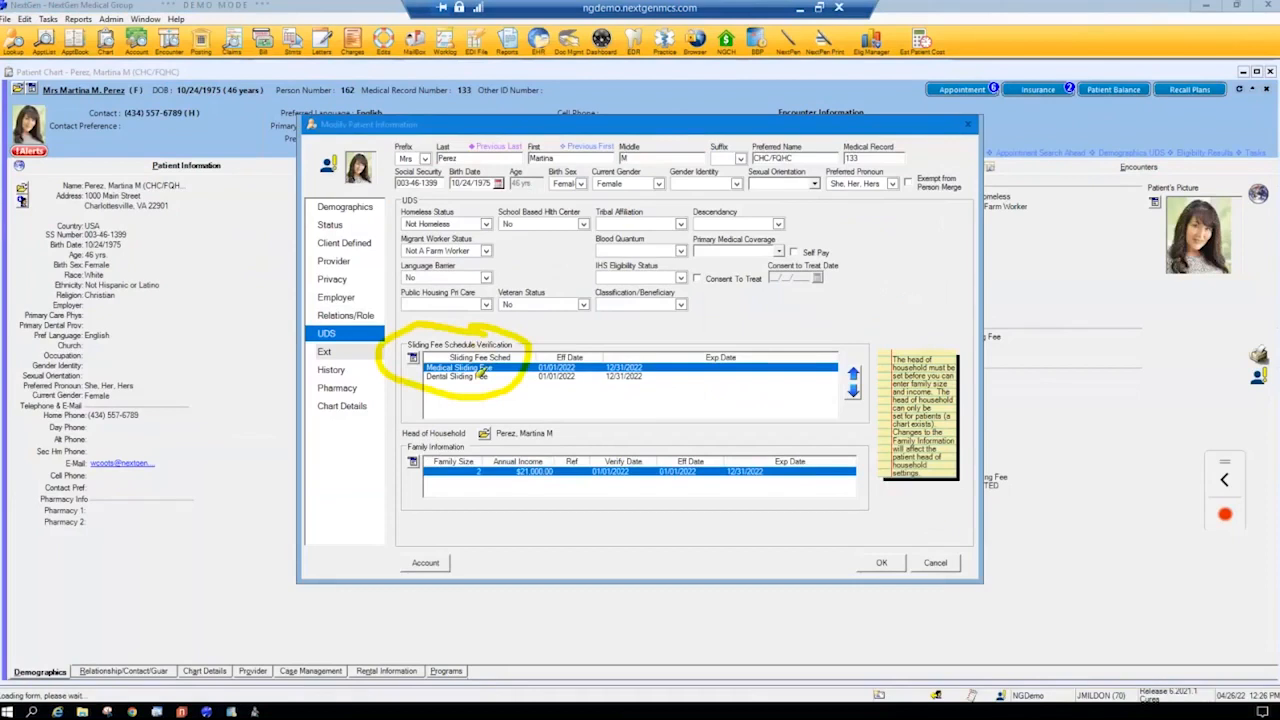
mouse_move(462, 420)
mouse_down()
mouse_move(513, 492)
mouse_move(469, 413)
mouse_up()
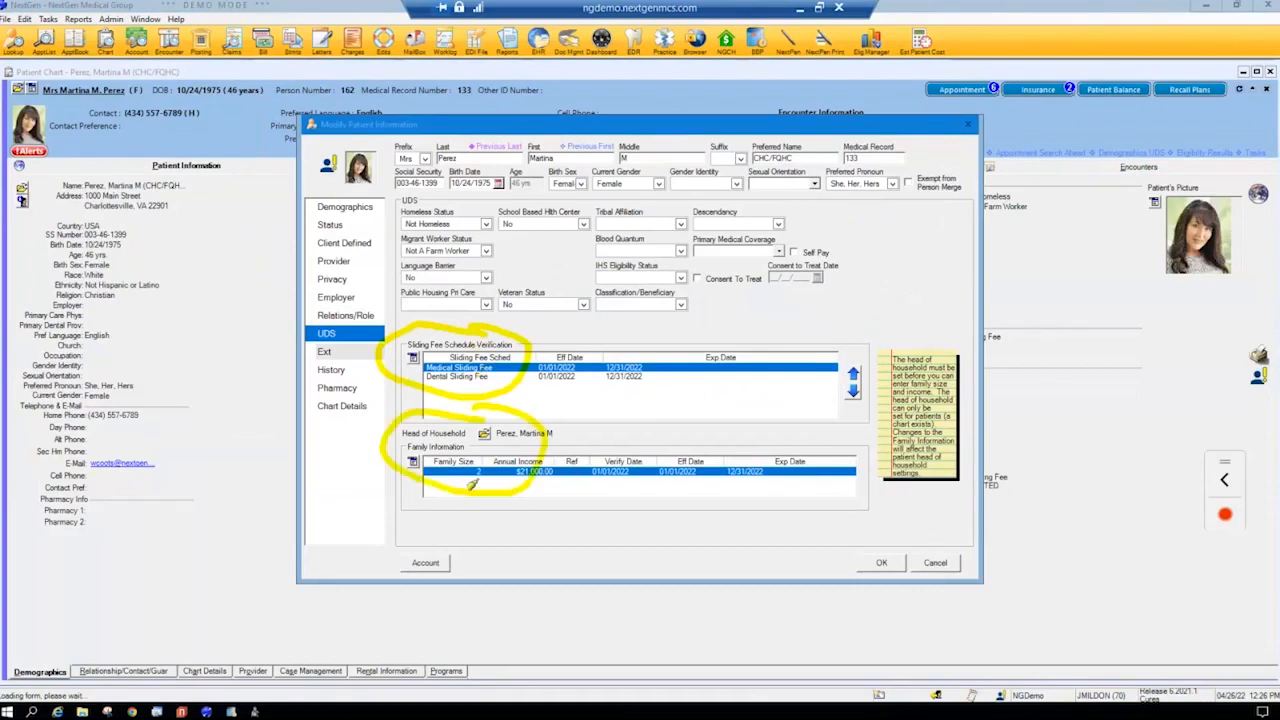
drag(470, 485, 580, 487)
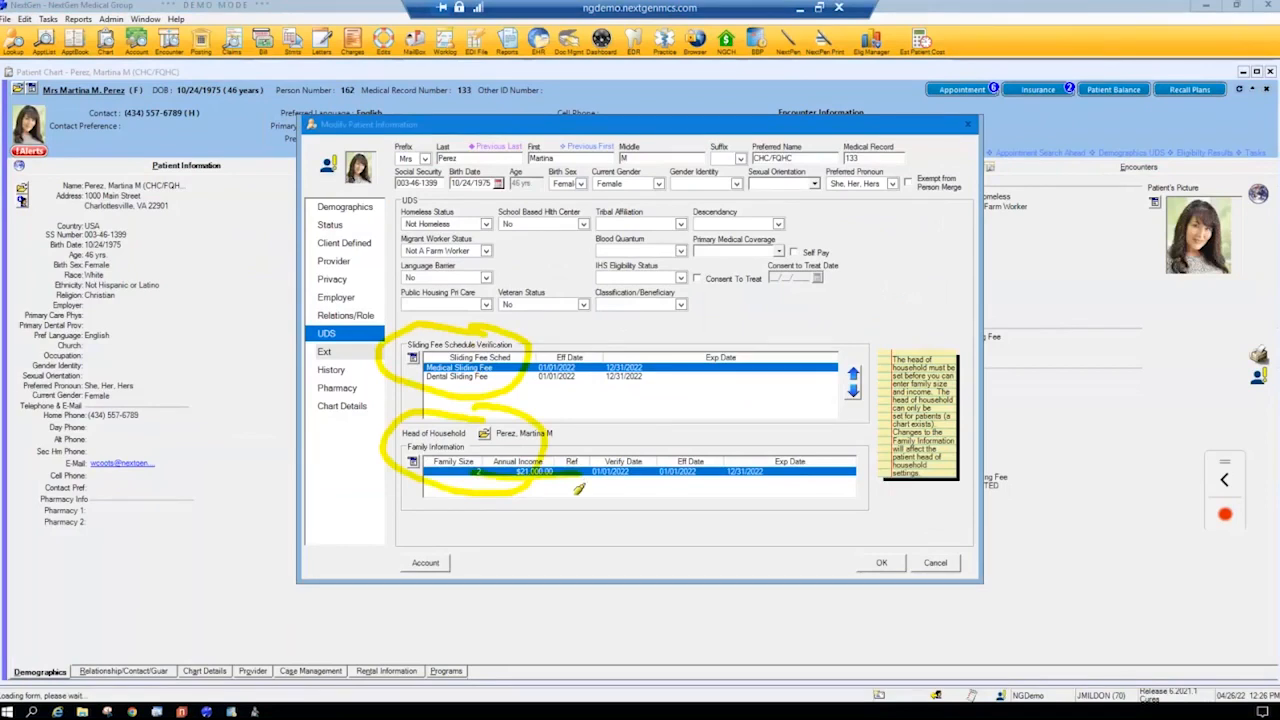
key(Escape)
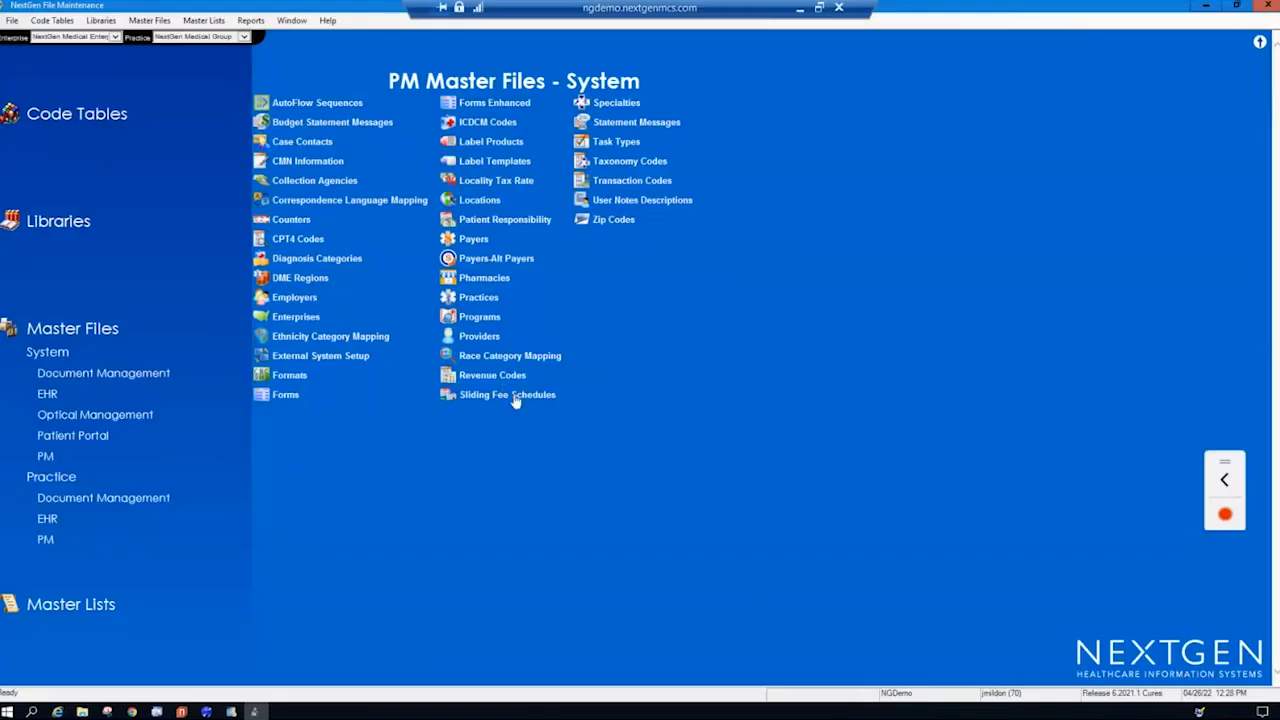
- Switch to NextGen File Maintenance and open the Sliding Fee - Med/Lab/Dental schedule
click(514, 400)
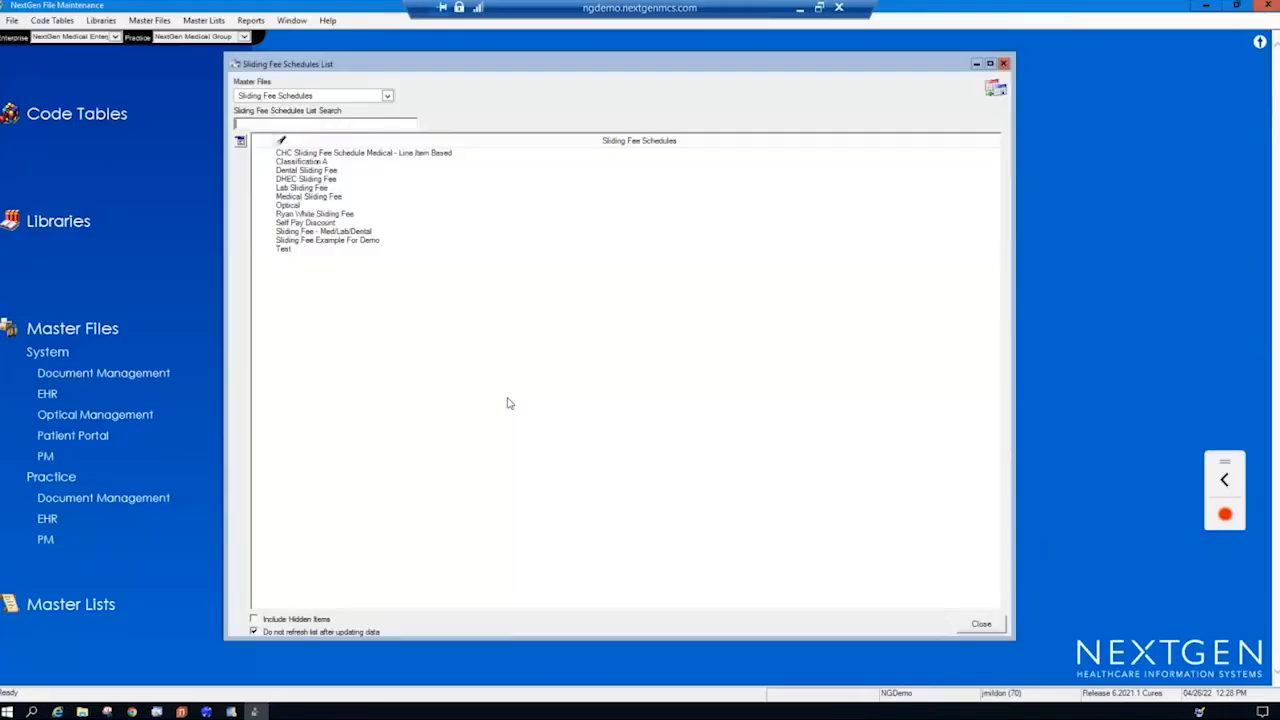
double_click(357, 232)
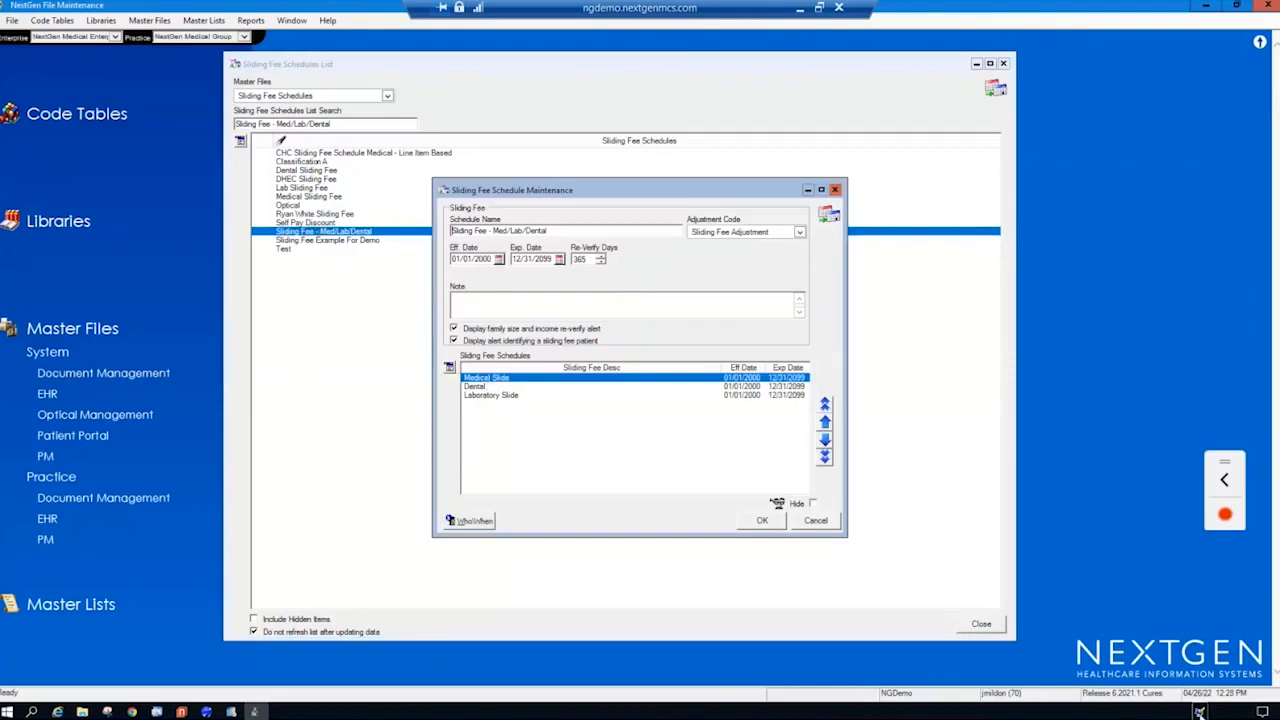
- Mark the Sliding Fee - Med/Lab/Dental list entry and its Medical, Dental and Laboratory details with the highlighter, and clear the markings
click(1200, 712)
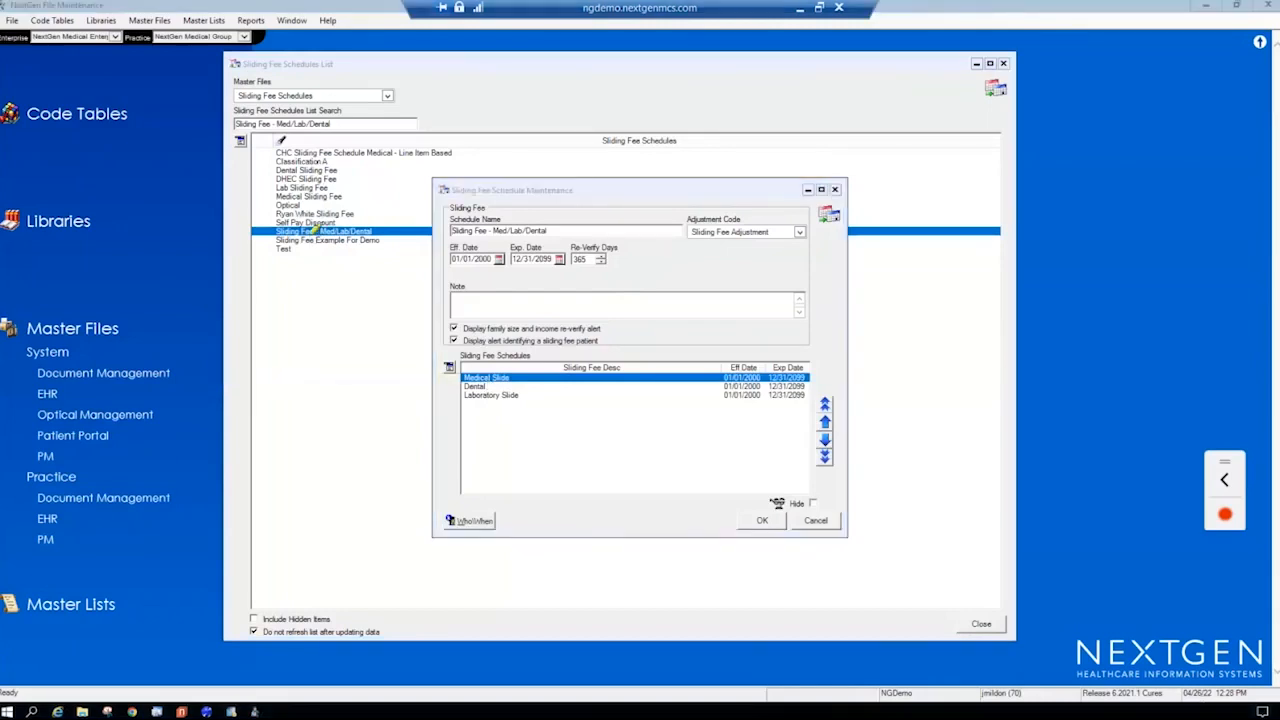
mouse_move(258, 237)
mouse_down()
mouse_move(350, 207)
mouse_move(264, 226)
mouse_move(365, 236)
mouse_up()
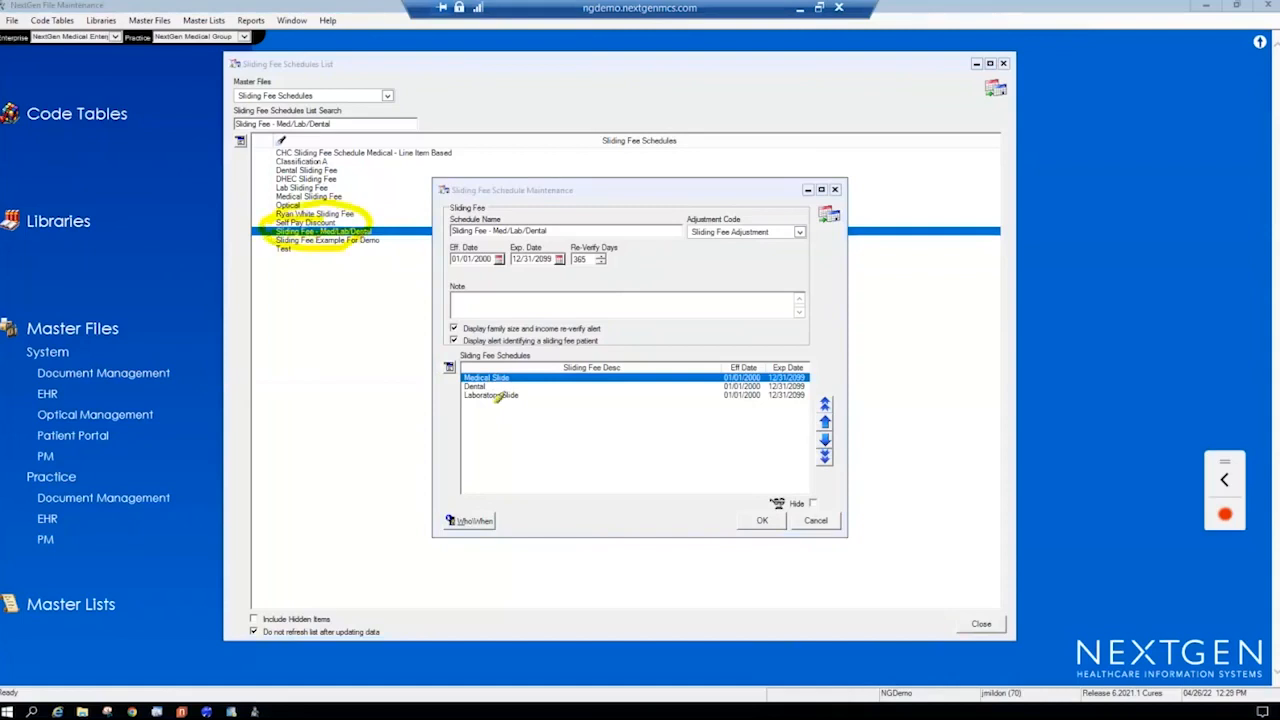
mouse_move(500, 376)
mouse_down()
mouse_move(463, 360)
mouse_move(470, 425)
mouse_move(502, 353)
mouse_move(536, 403)
mouse_up()
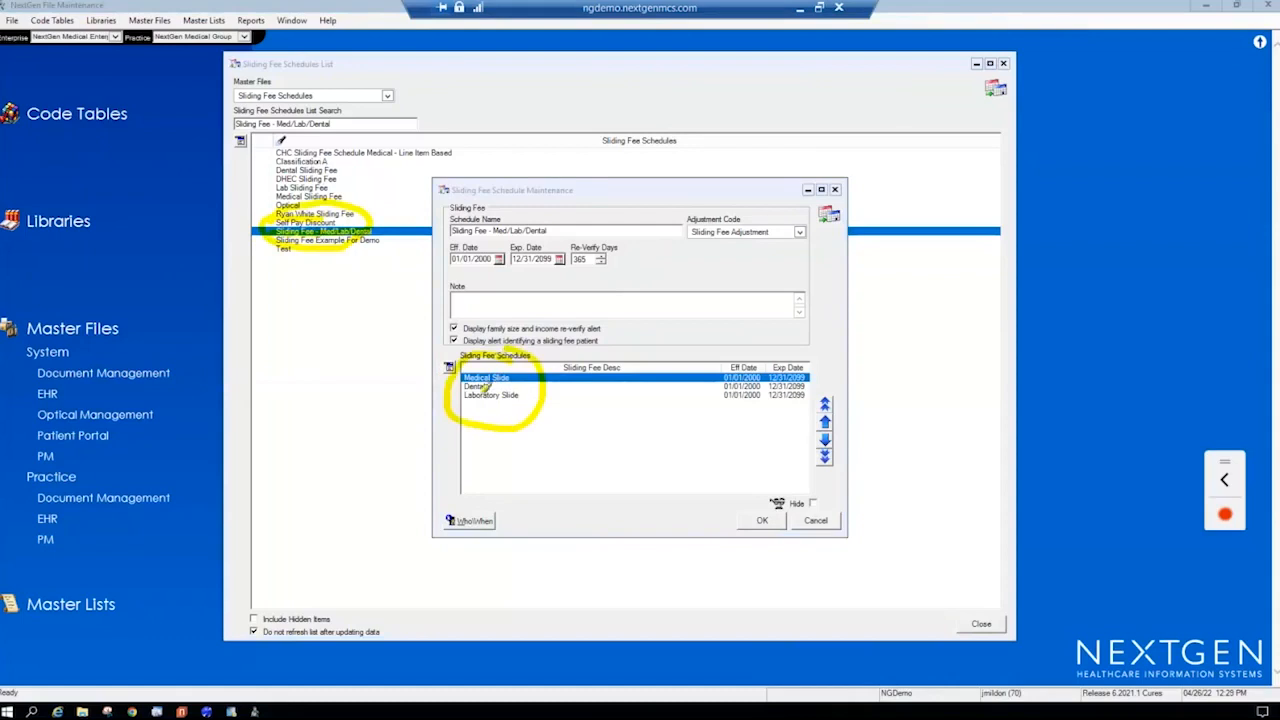
mouse_move(465, 377)
mouse_down()
mouse_move(520, 378)
mouse_move(487, 387)
mouse_move(518, 396)
mouse_up()
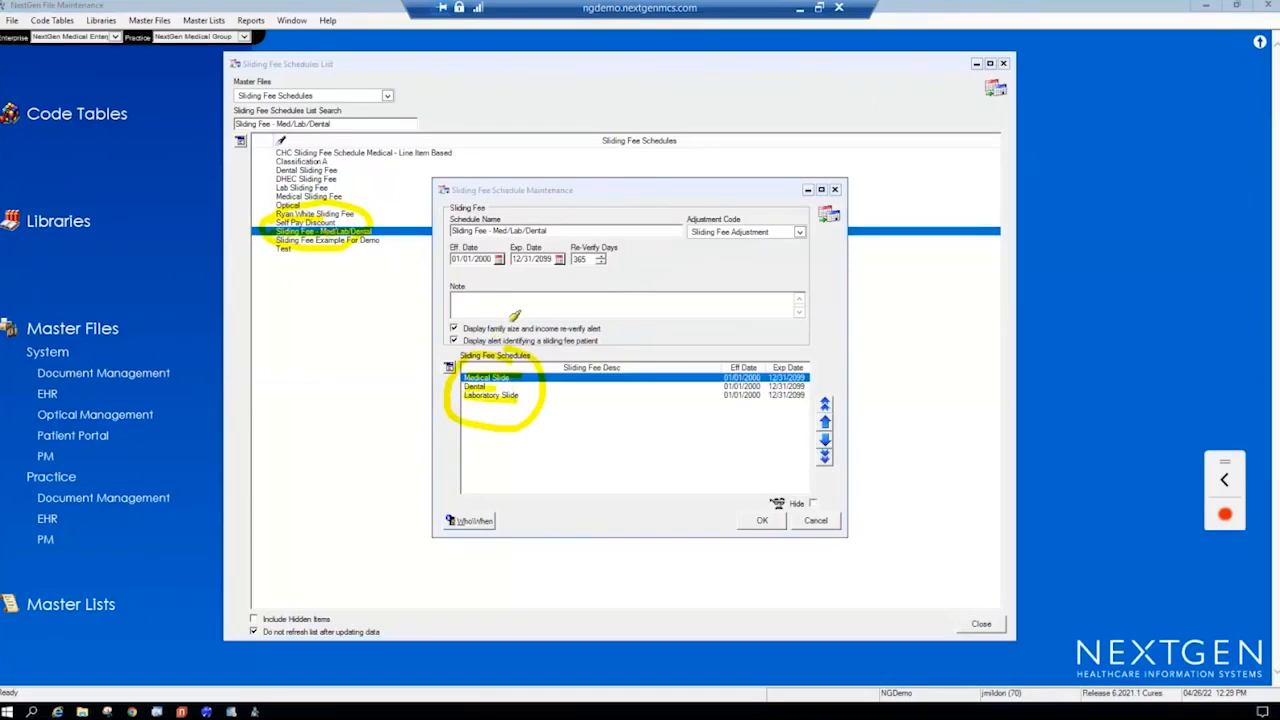
key(Escape)
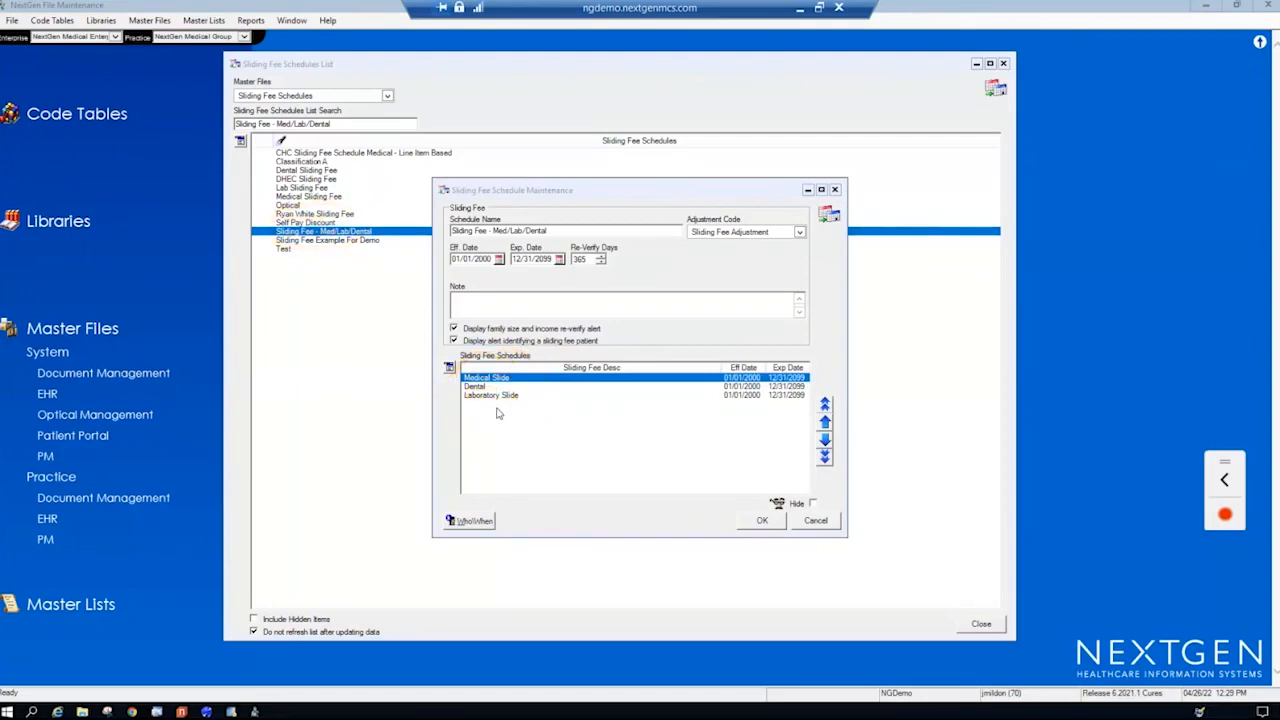
- Open the Laboratory Slide detail and view its associated CPT4 code ranges without changing them
click(494, 397)
double_click(494, 397)
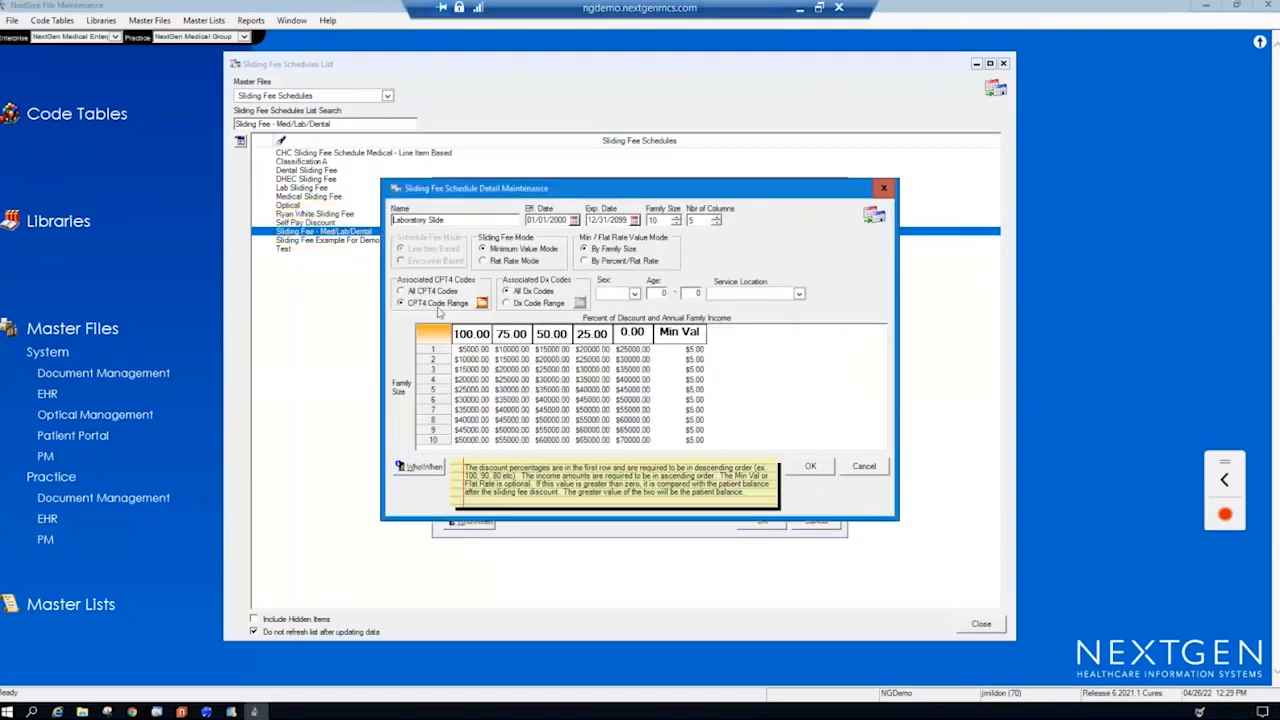
click(486, 306)
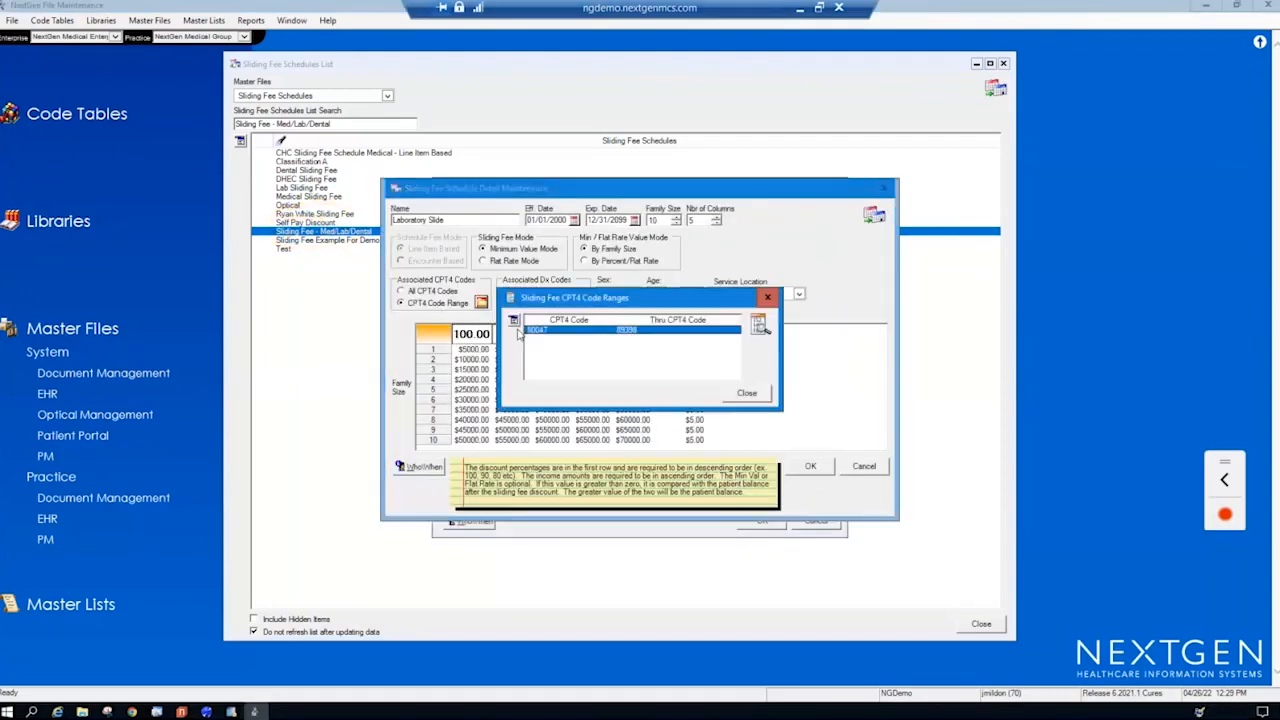
right_click(558, 342)
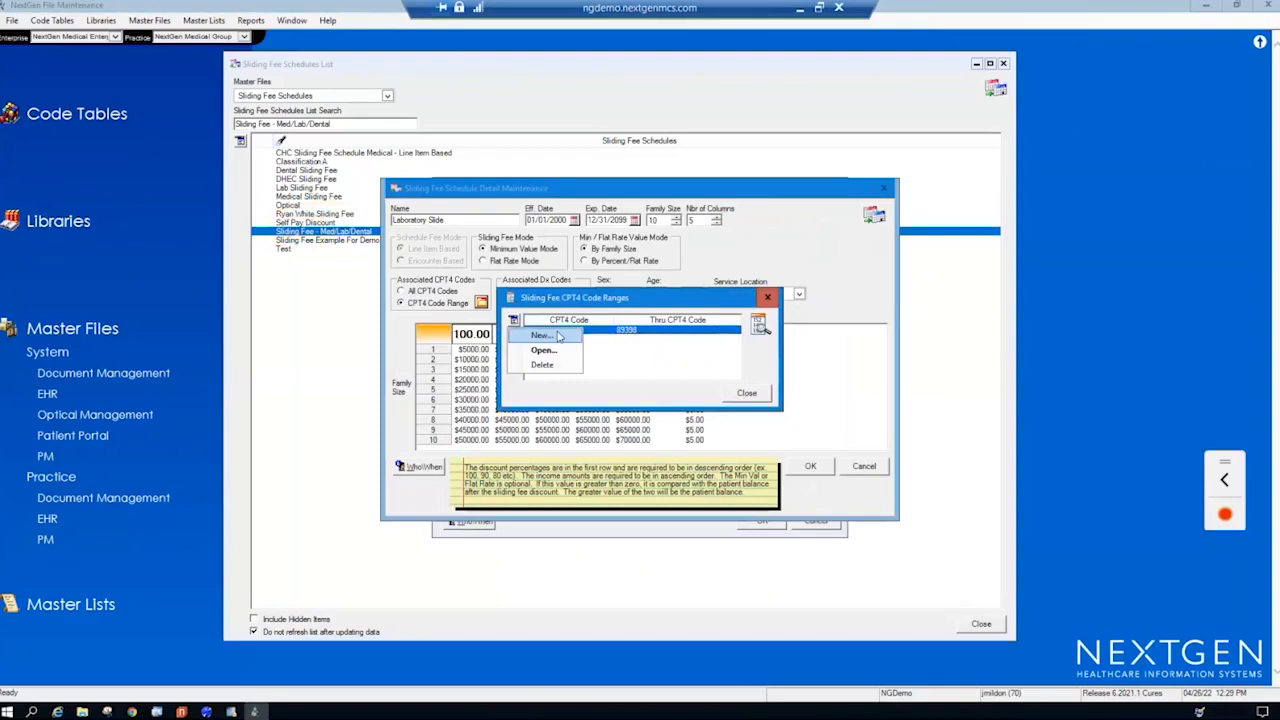
click(636, 348)
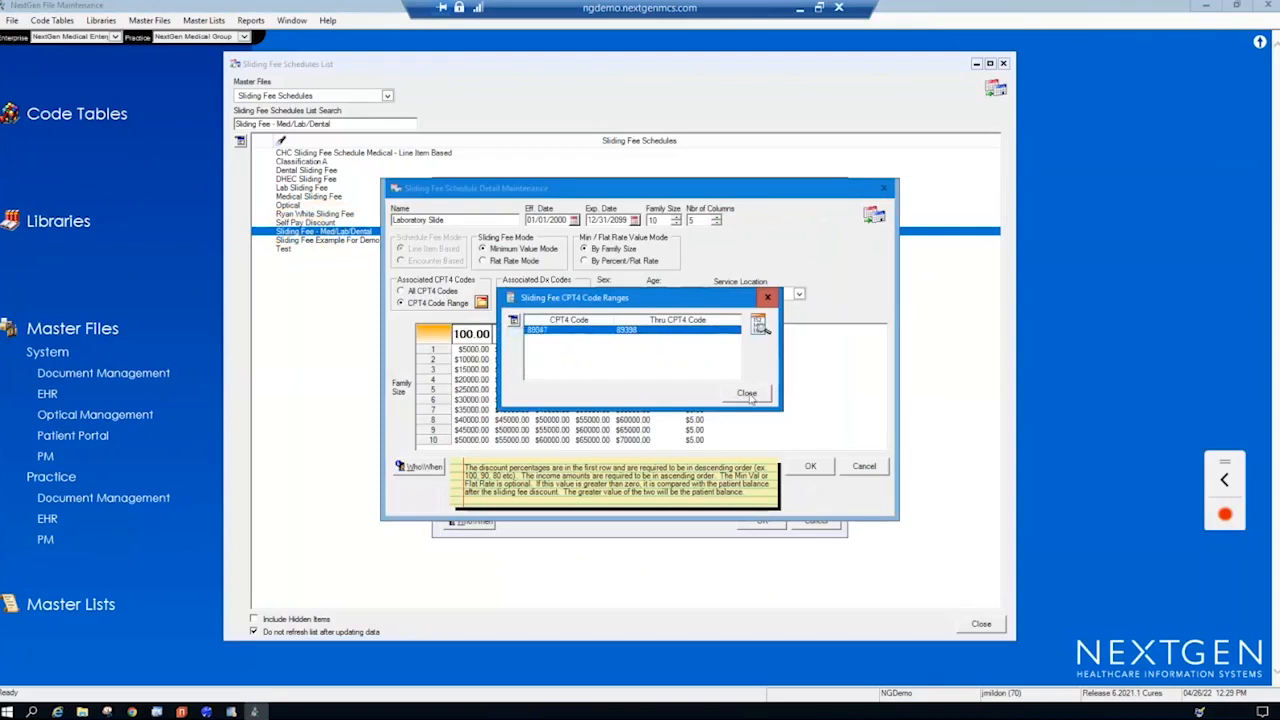